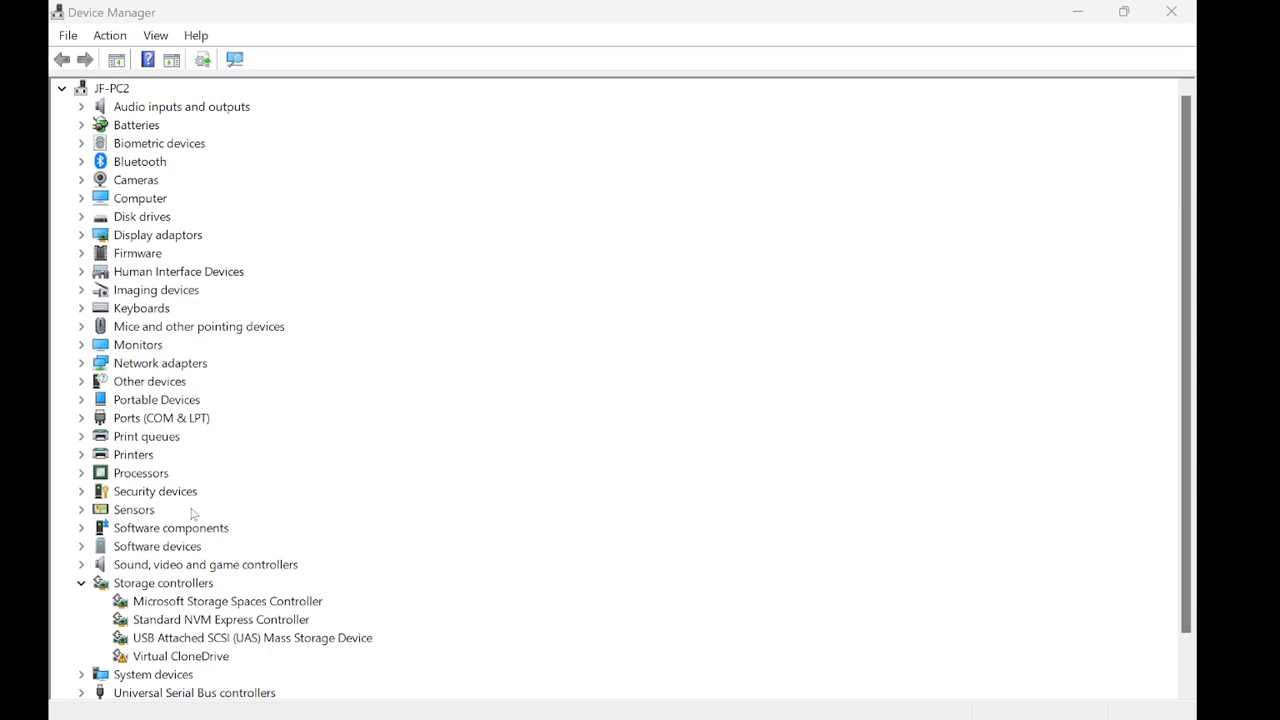
Step: Expand the Ports (COM & LPT) category in Device Manager to check the serial adapter's COM port
scroll(195, 512, down, 1)
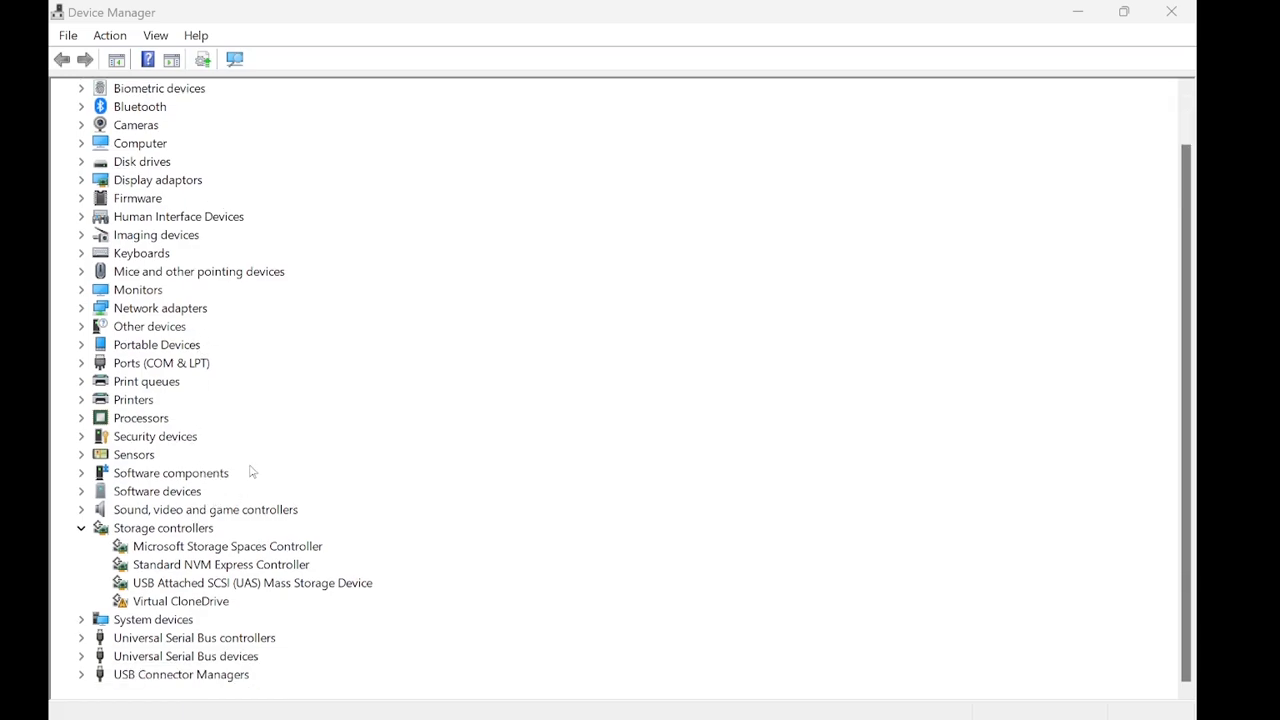
click(82, 363)
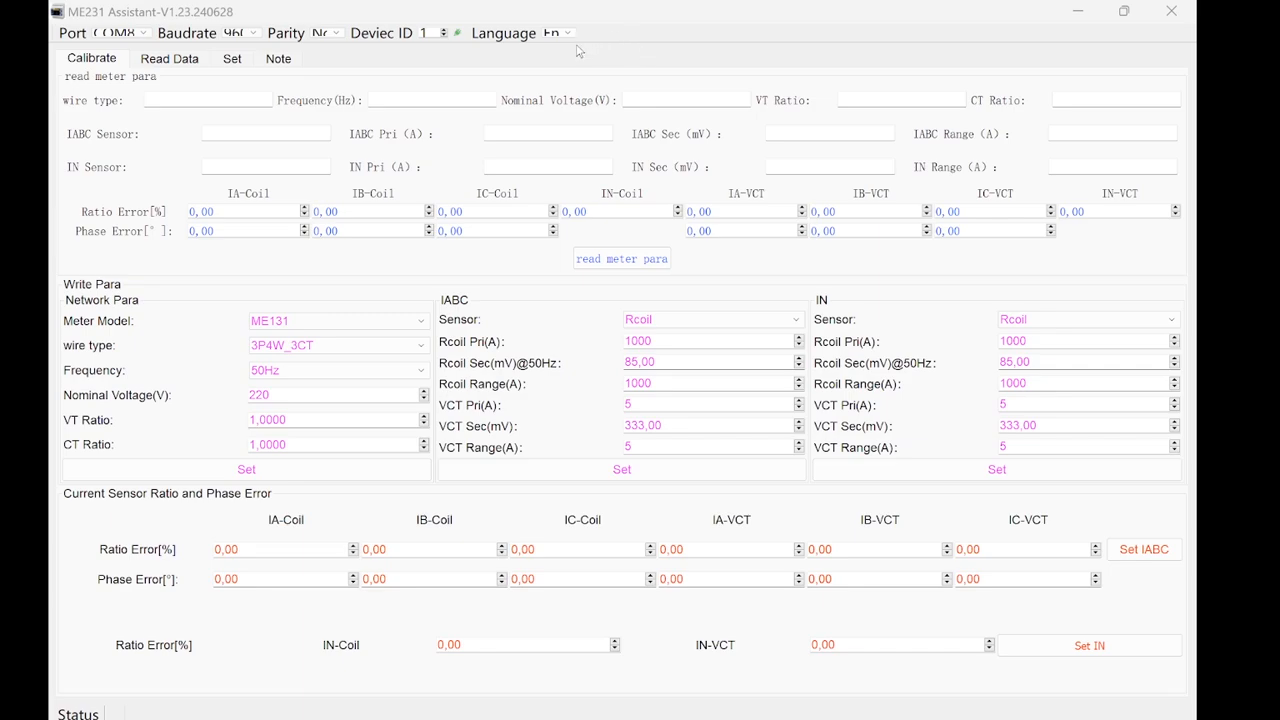
Step: In ME231 Assistant, select COM8 as the port, check the baud rate and parity options, and open the port
click(133, 34)
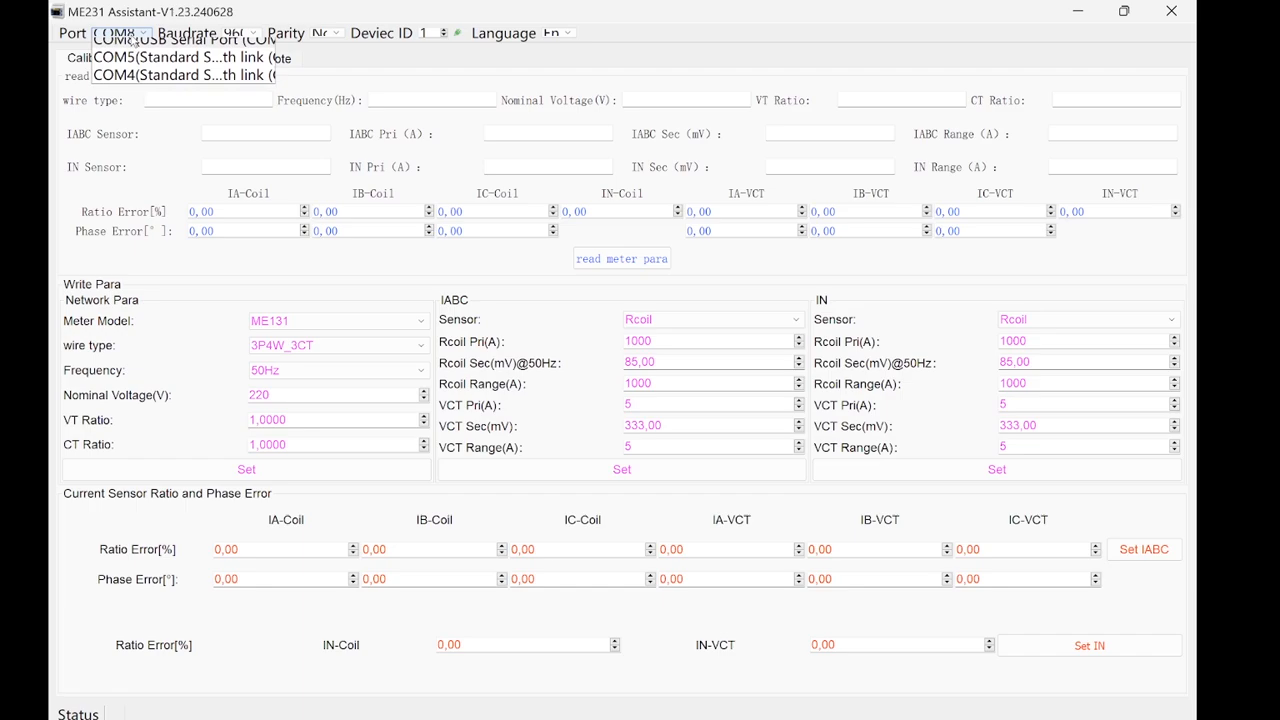
click(150, 47)
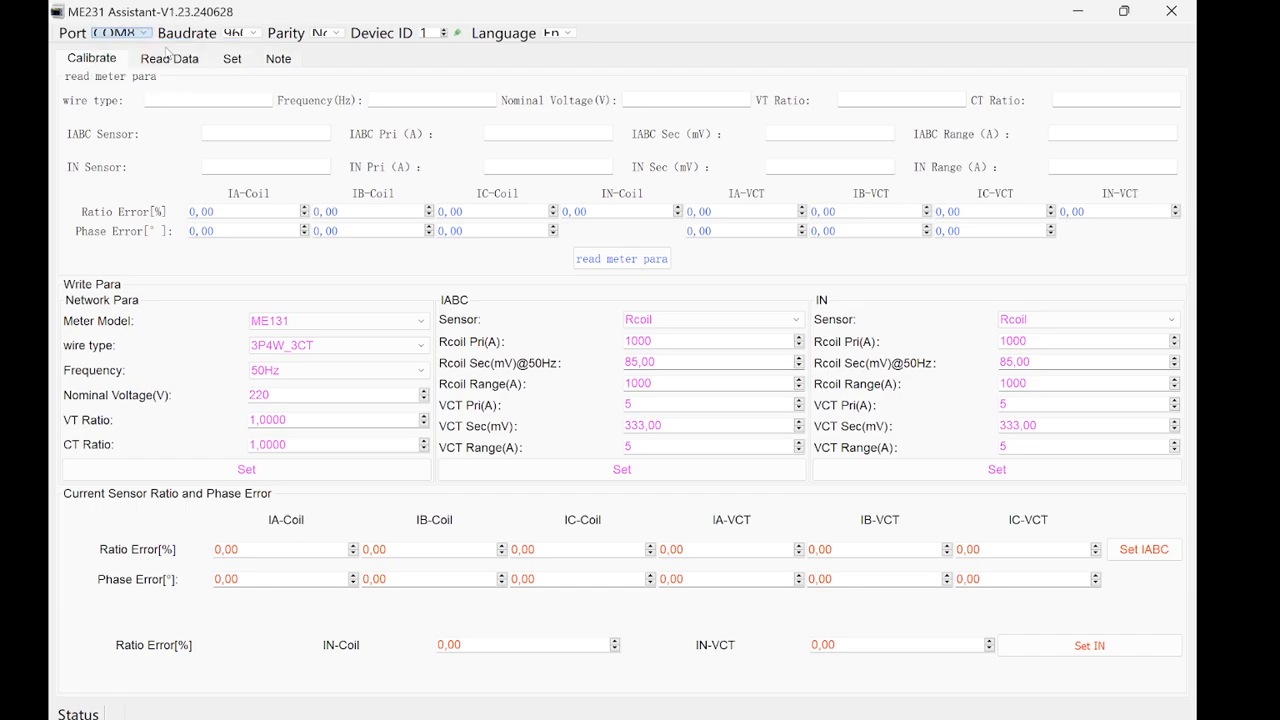
click(250, 33)
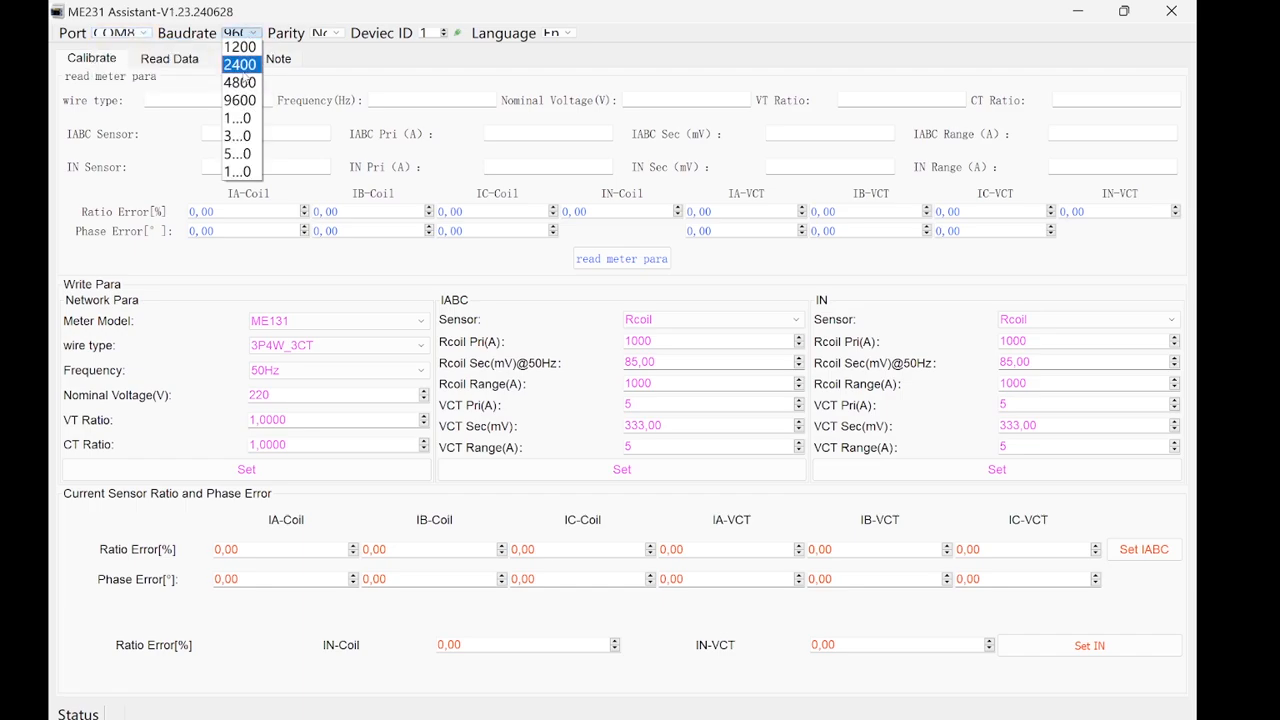
click(318, 62)
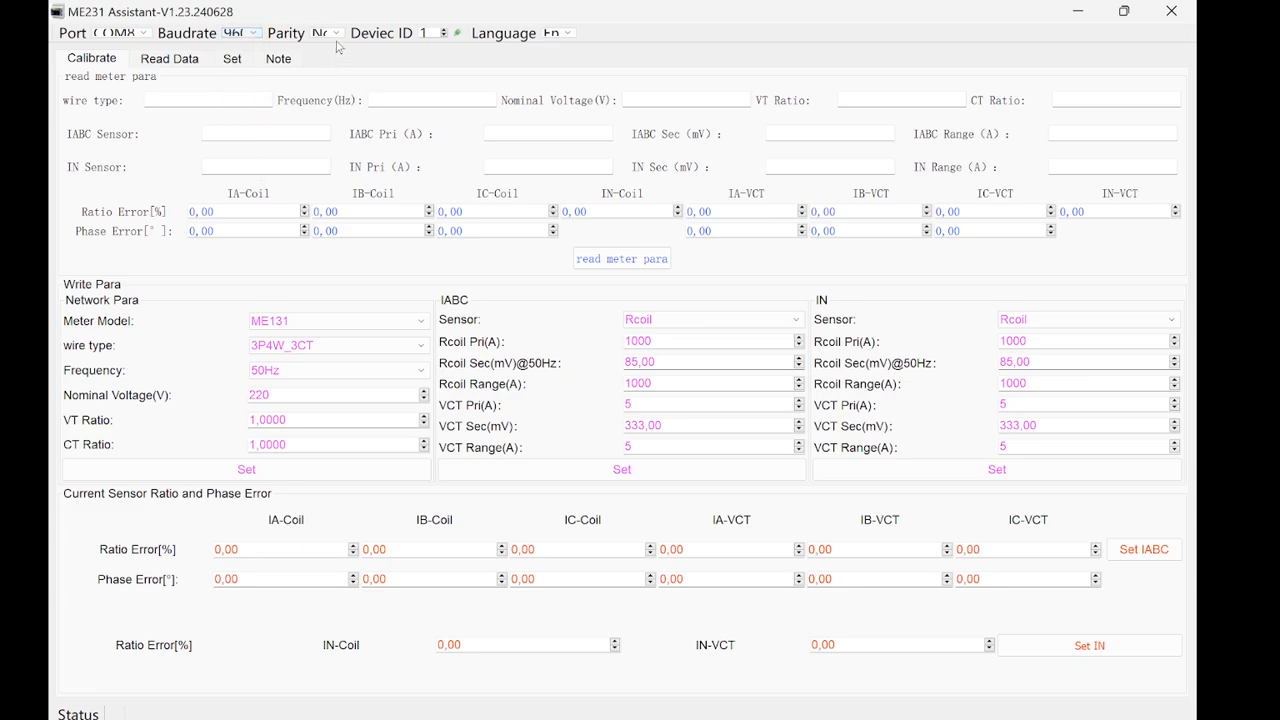
click(333, 33)
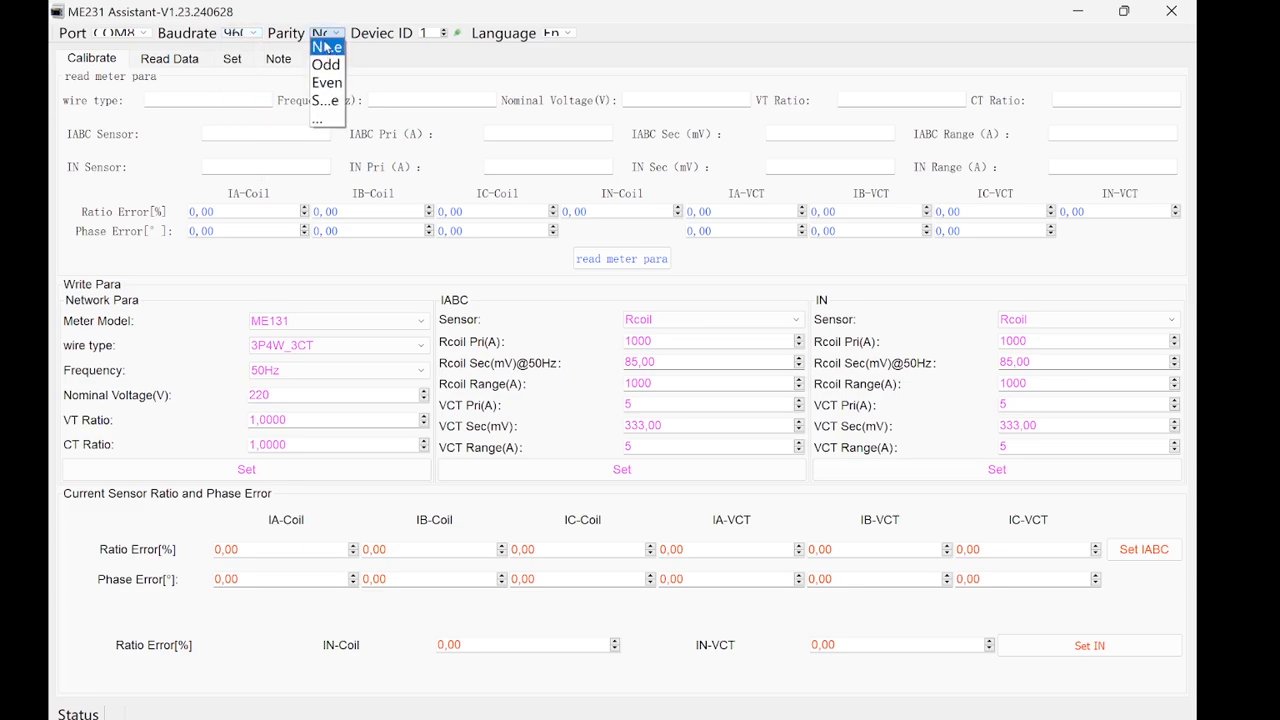
click(461, 55)
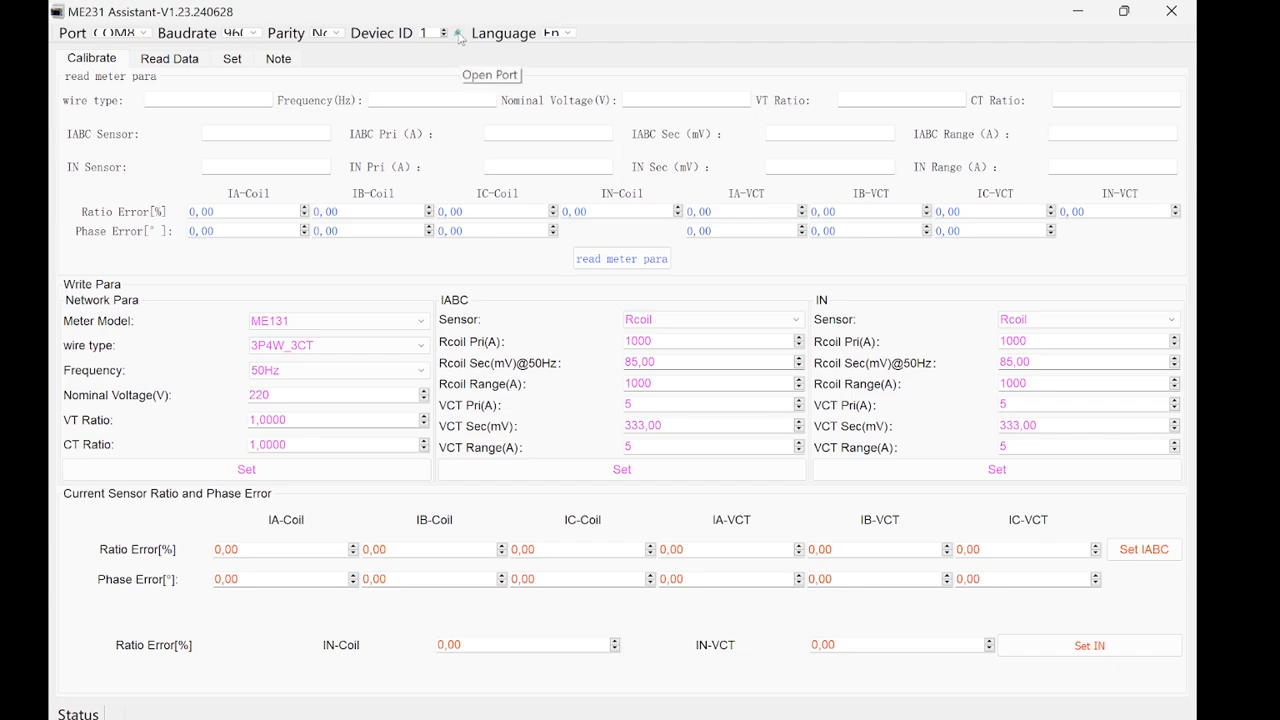
click(458, 33)
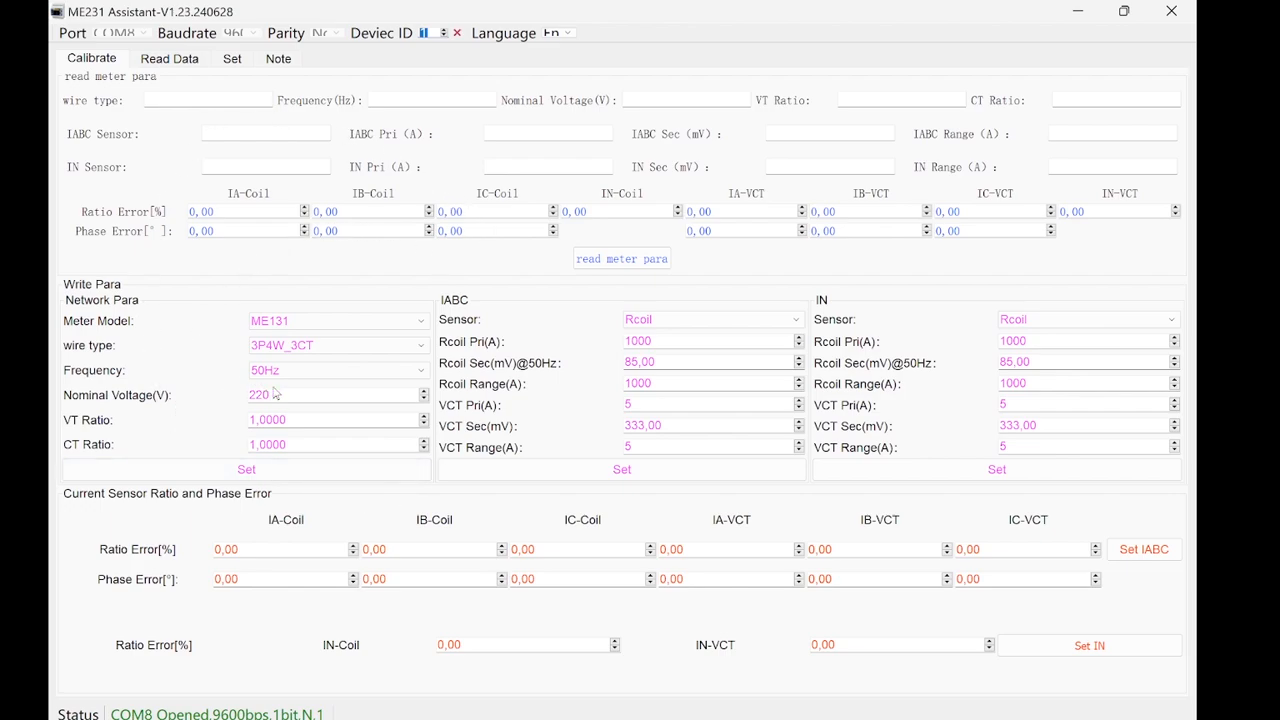
Step: Select ME131 as the meter model in the network parameters and review the available wire types
click(421, 321)
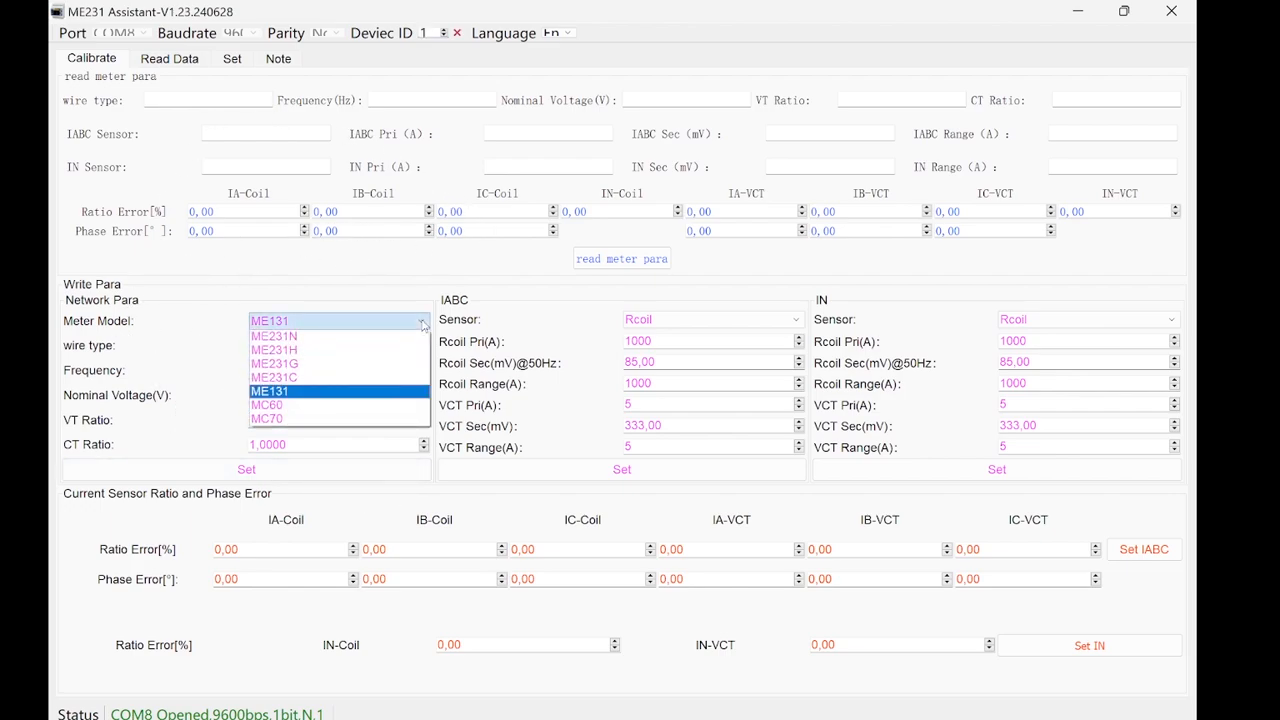
click(313, 394)
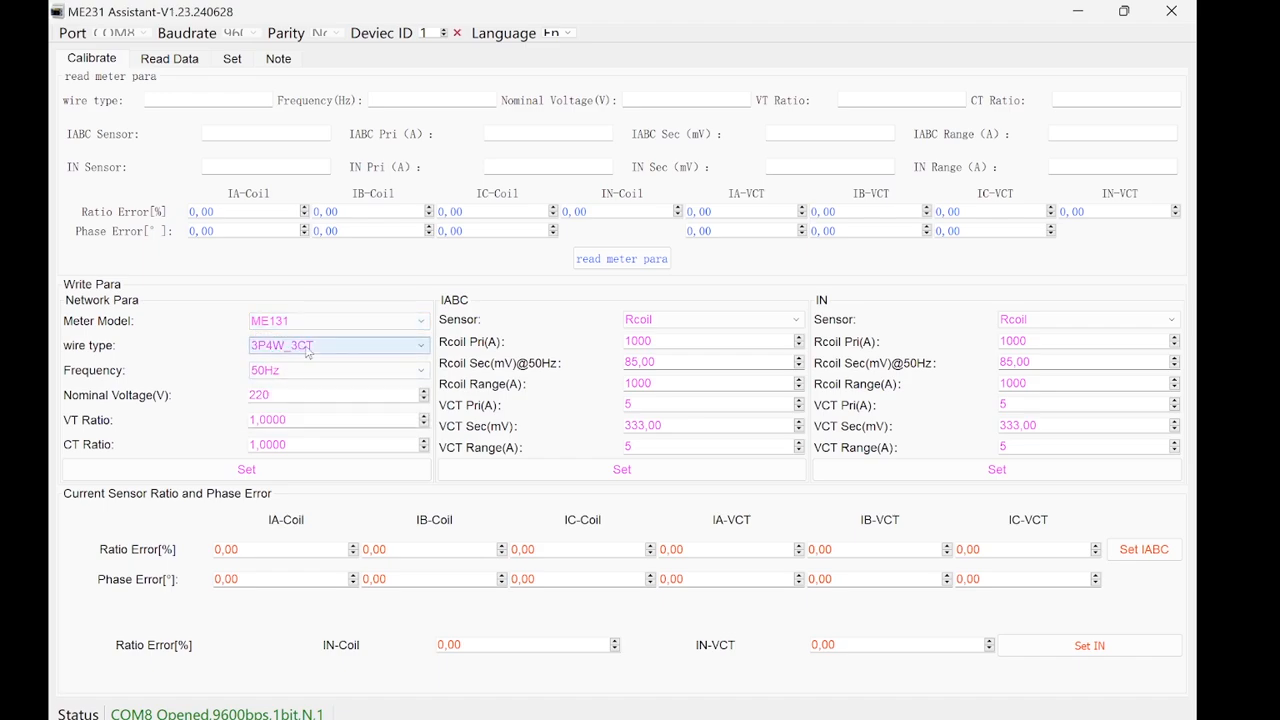
click(308, 347)
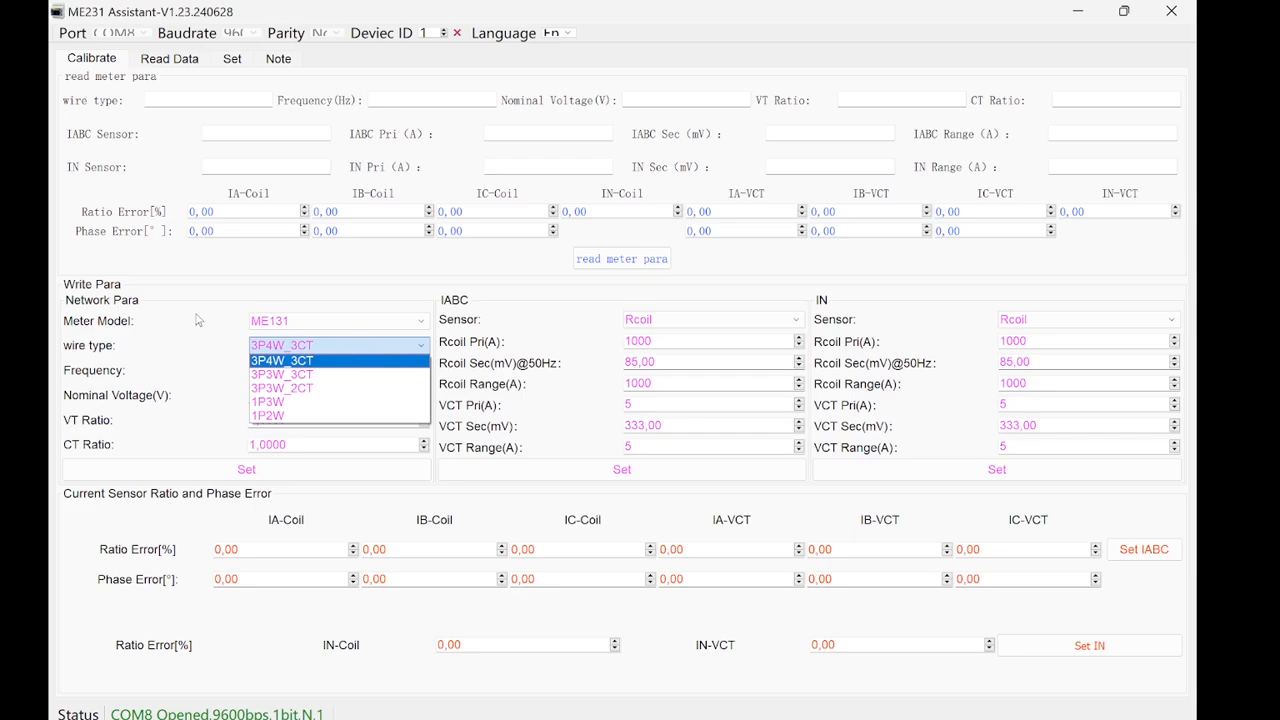
click(236, 286)
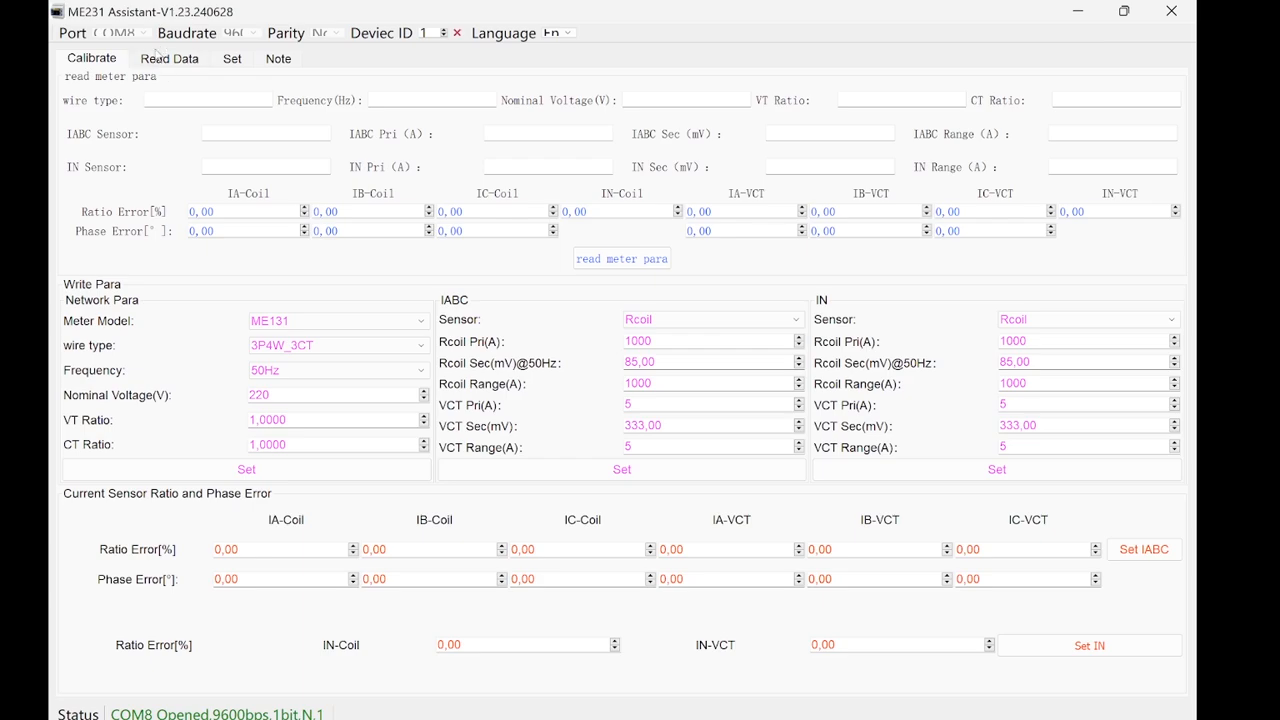
Step: Display the meter's read data and highlight the serial number in its basic parameters
click(163, 62)
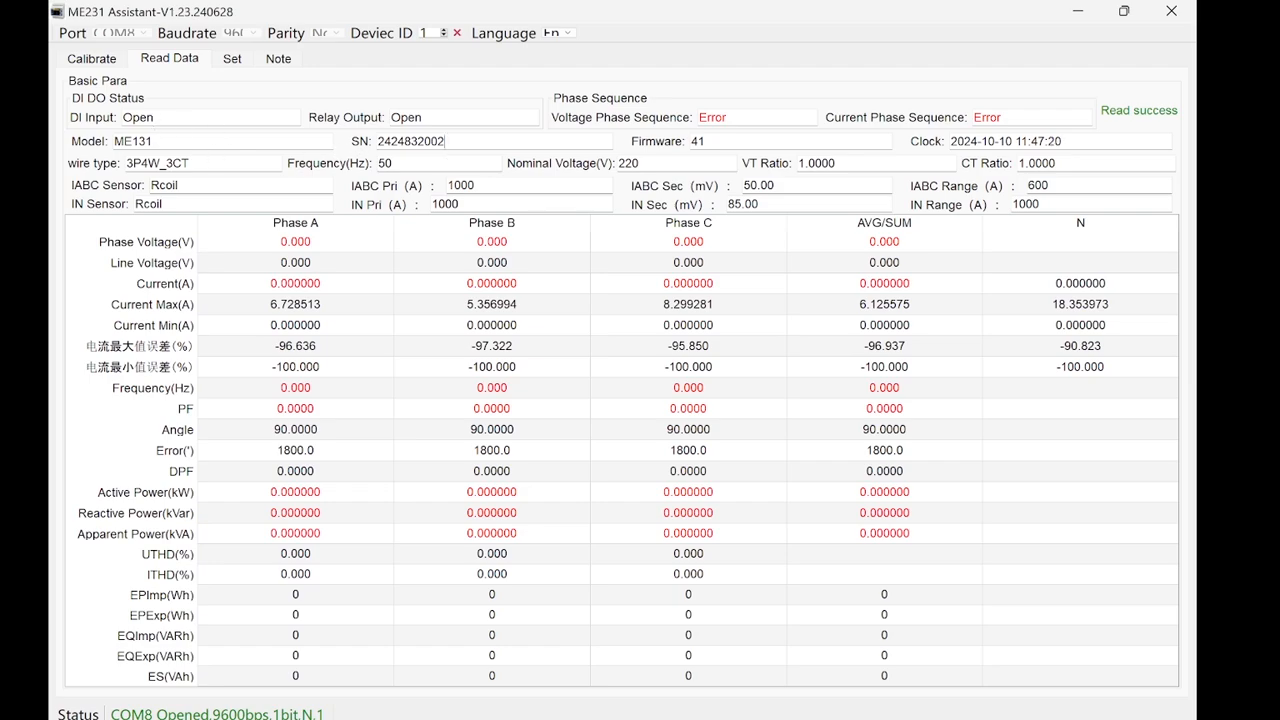
drag(445, 142, 376, 143)
double_click(418, 141)
click(445, 141)
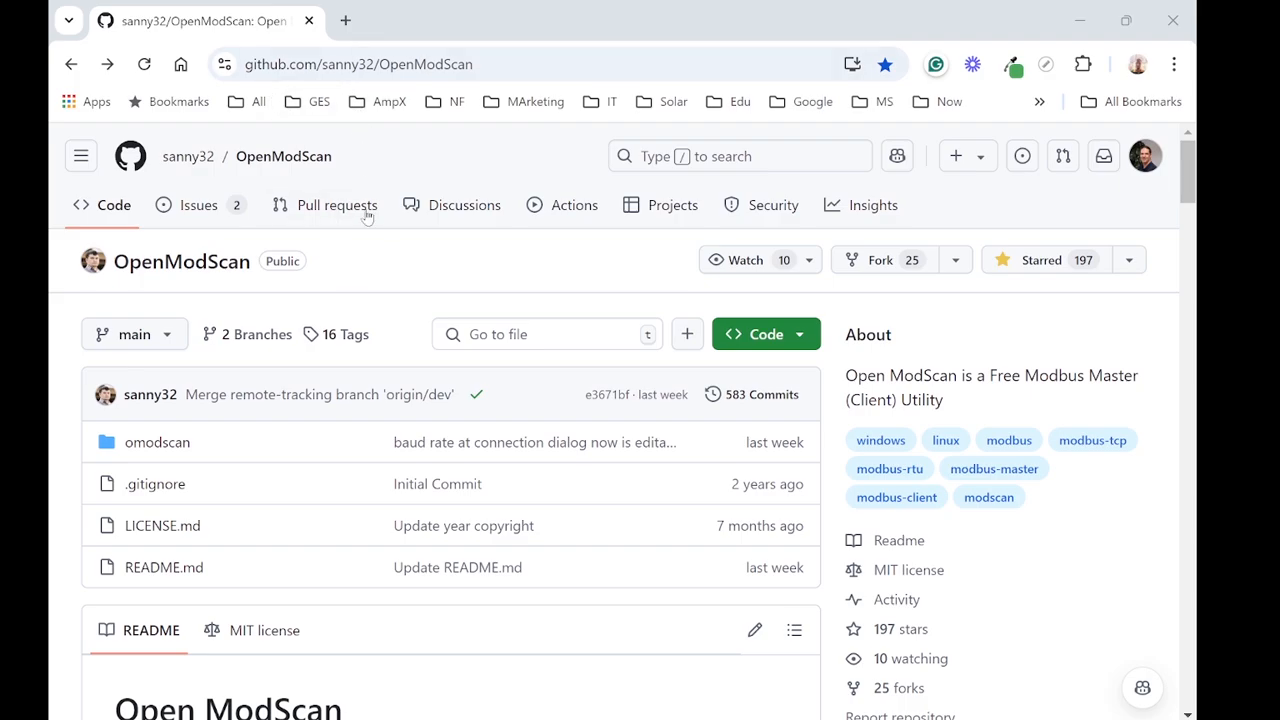
Step: On the OpenModScan GitHub page in the browser, open the Open ModScan 1.7.1 release and examine its downloadable assets
scroll(390, 287, down, 2)
scroll(390, 287, down, 3)
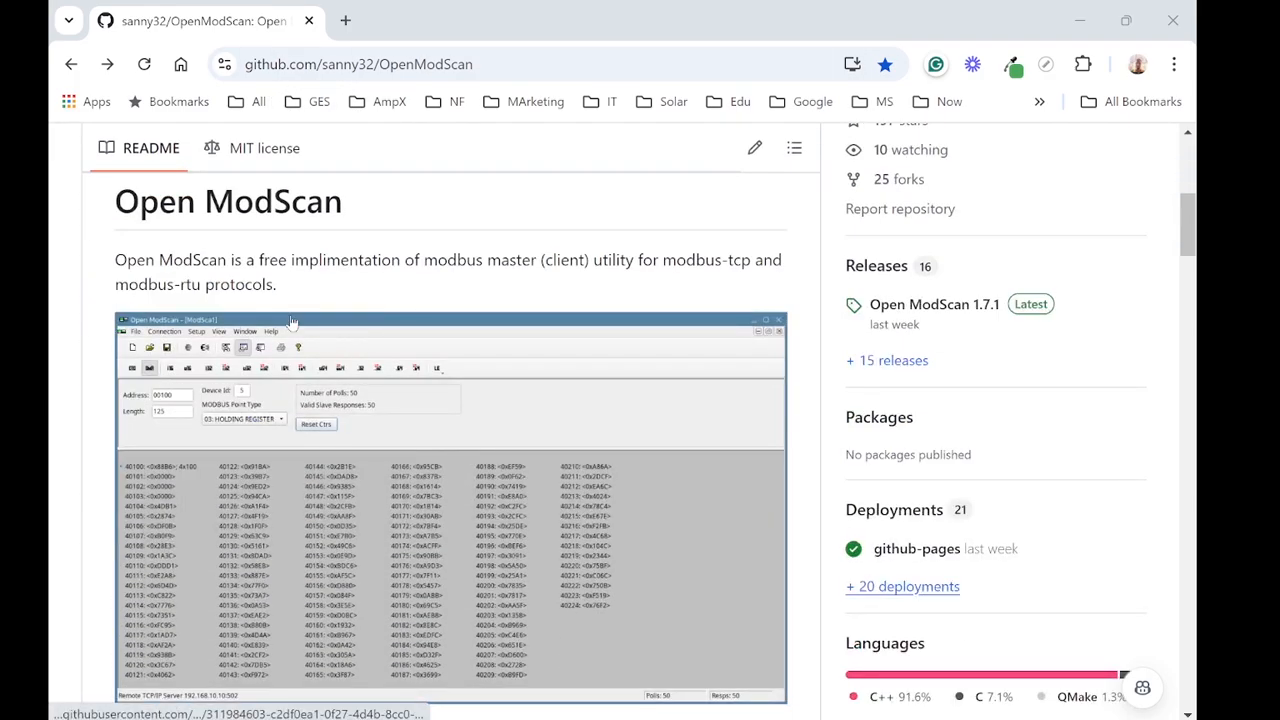
scroll(293, 324, up, 5)
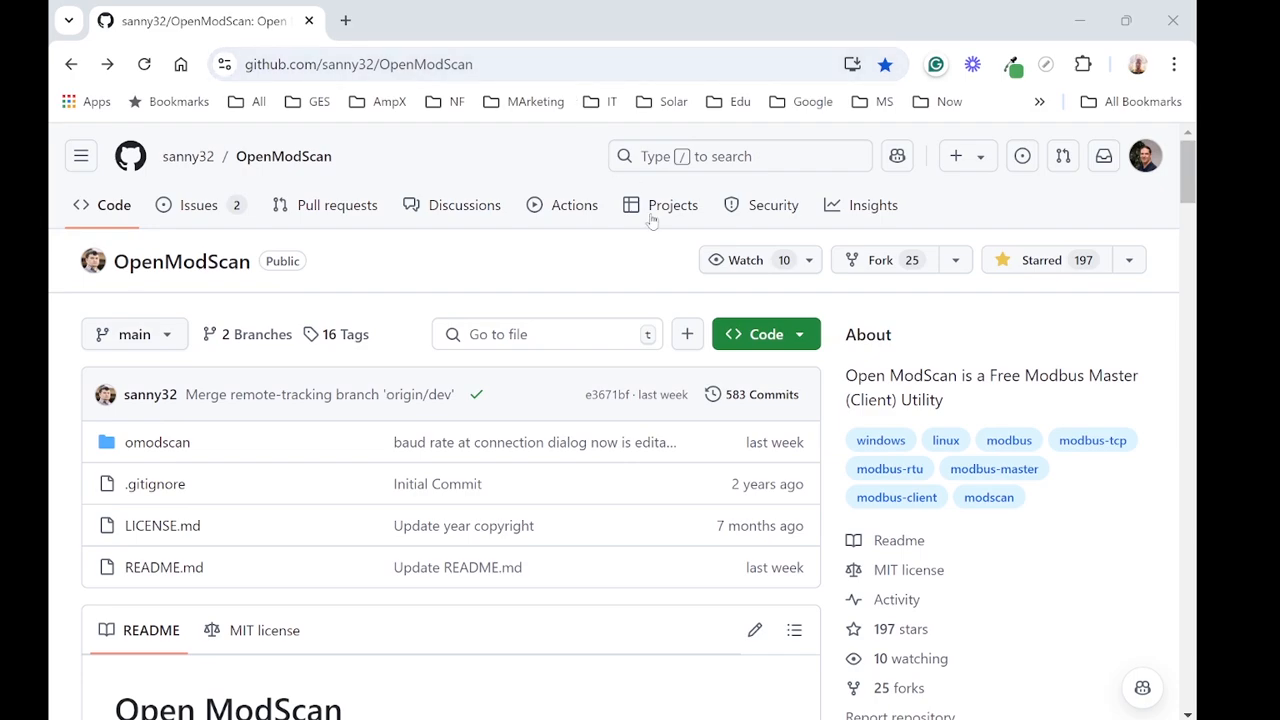
scroll(671, 403, down, 1)
scroll(671, 403, down, 3)
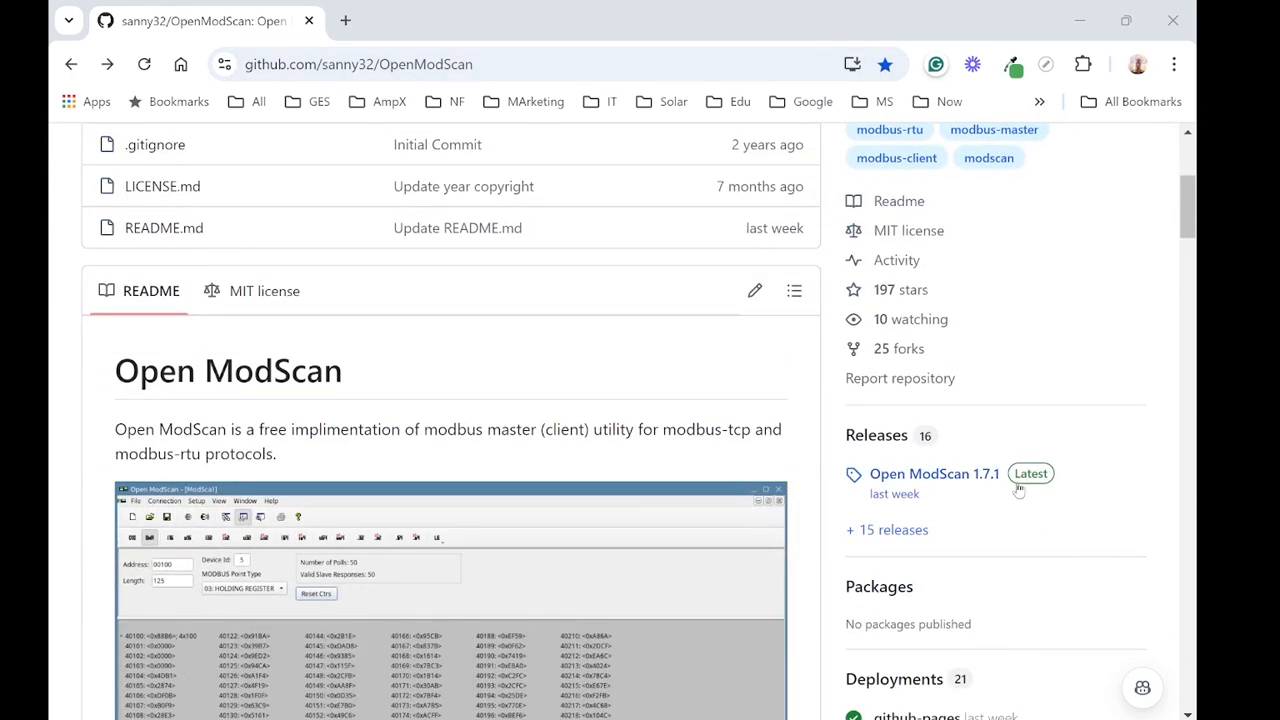
click(940, 473)
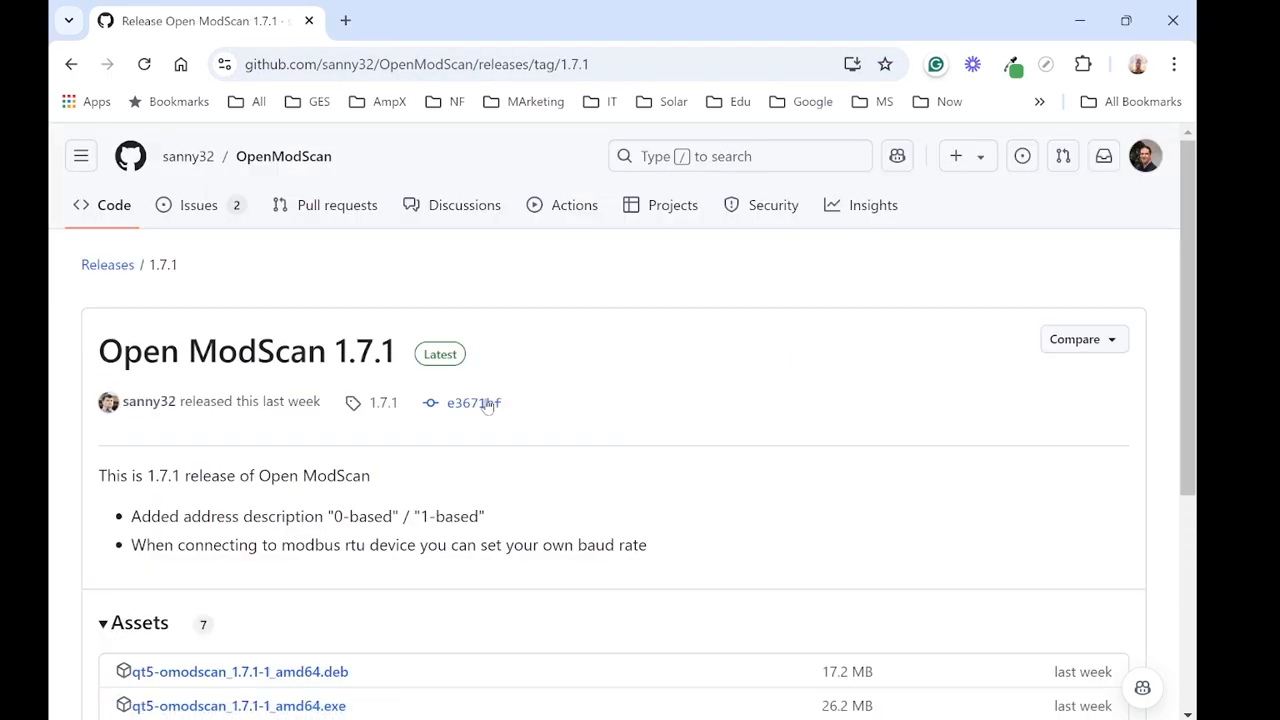
scroll(455, 428, down, 3)
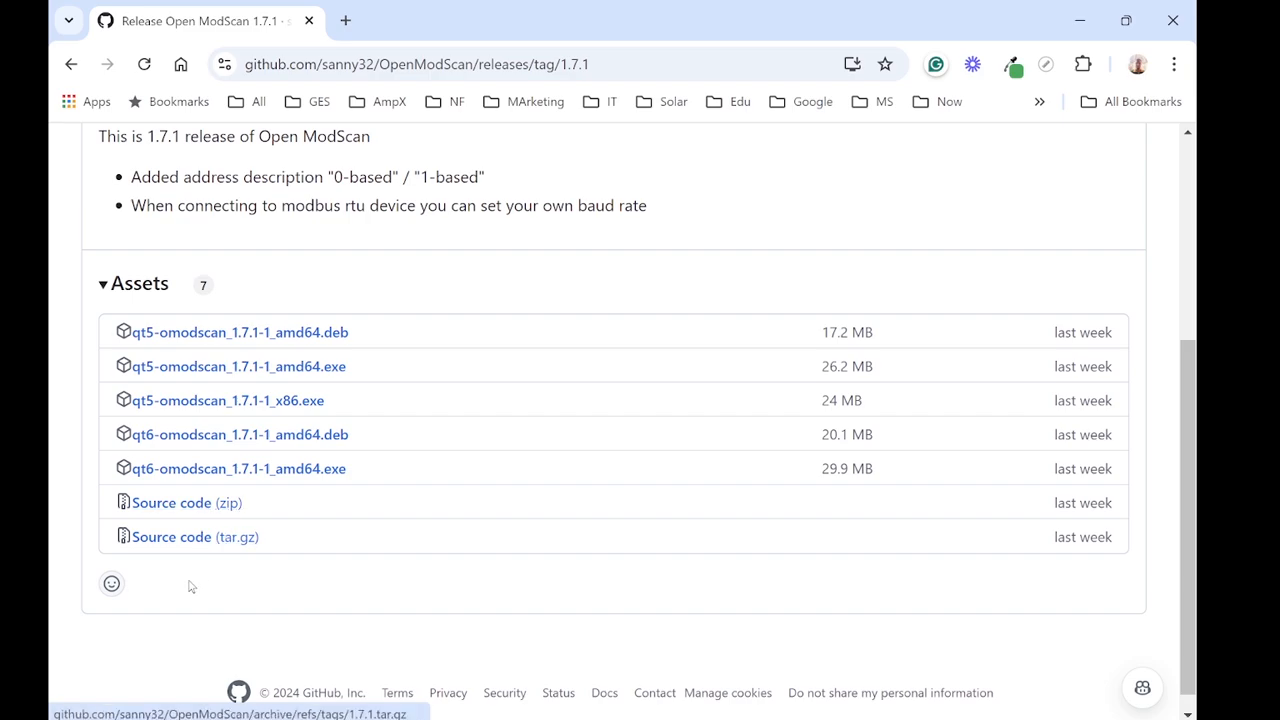
Step: Search Windows for "open" and launch Open ModScan (x86)
click(120, 715)
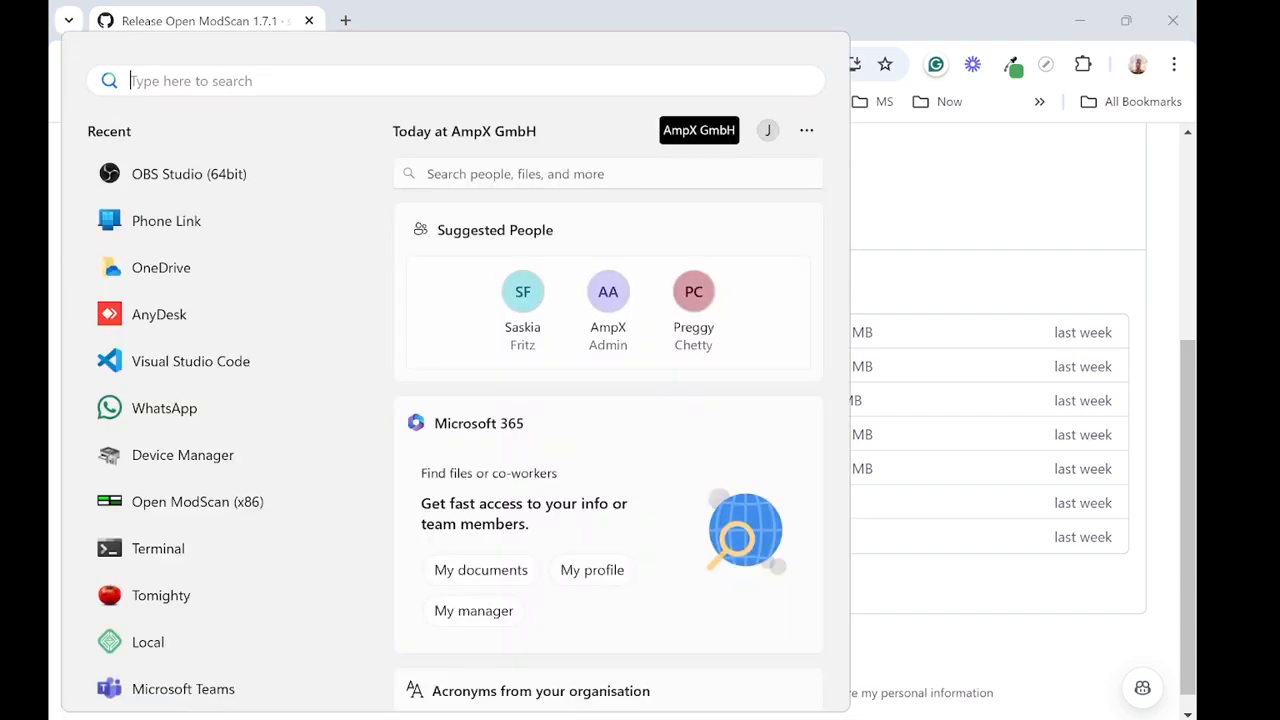
text(opne)
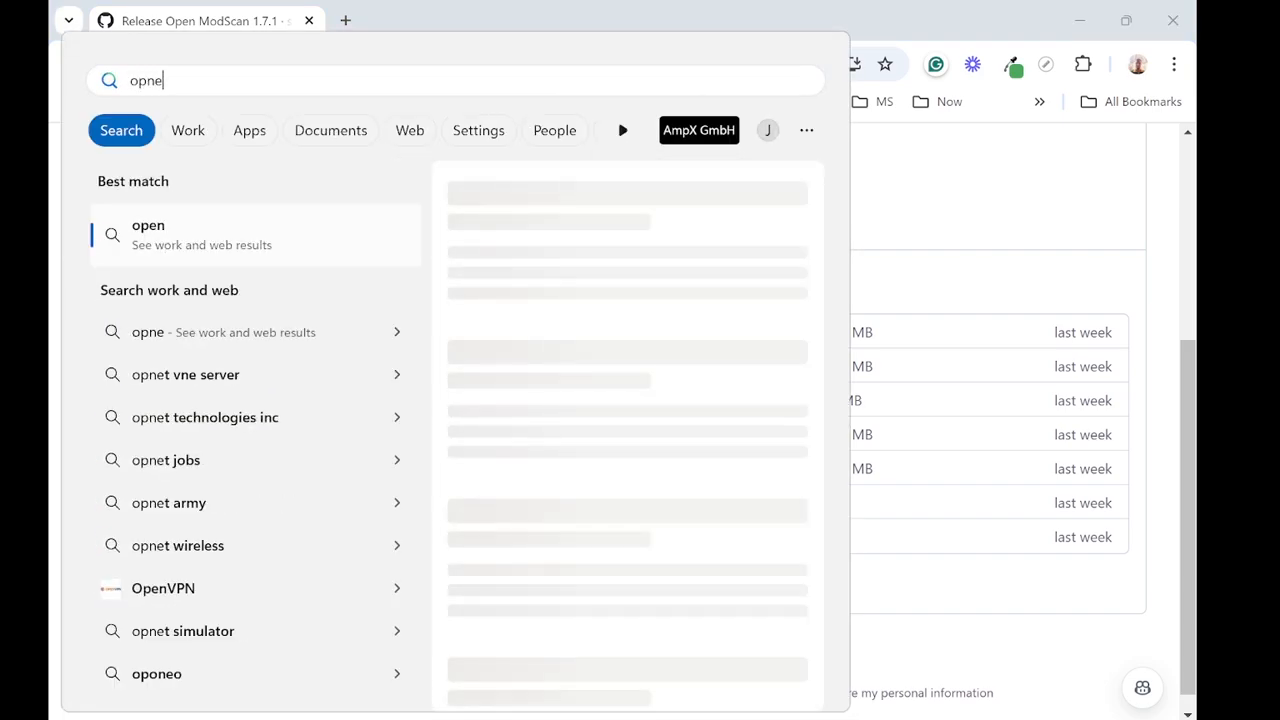
key(BackSpace)
key(BackSpace)
text(en)
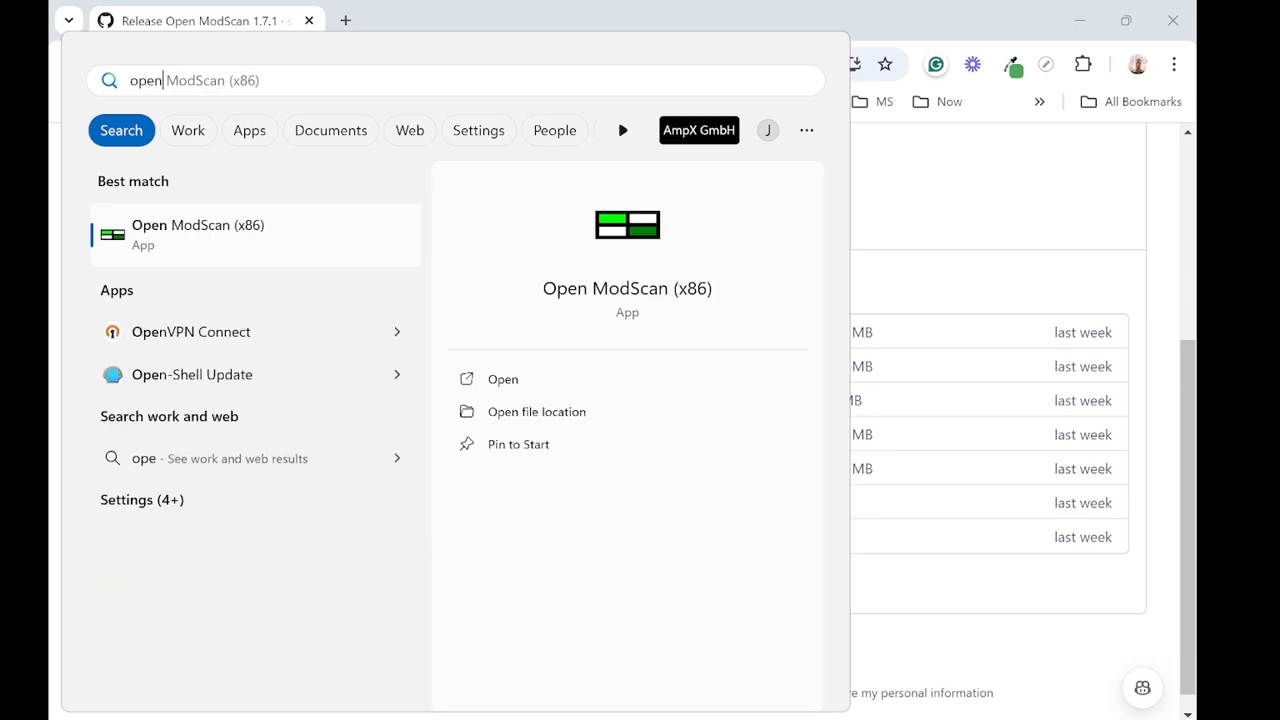
click(183, 228)
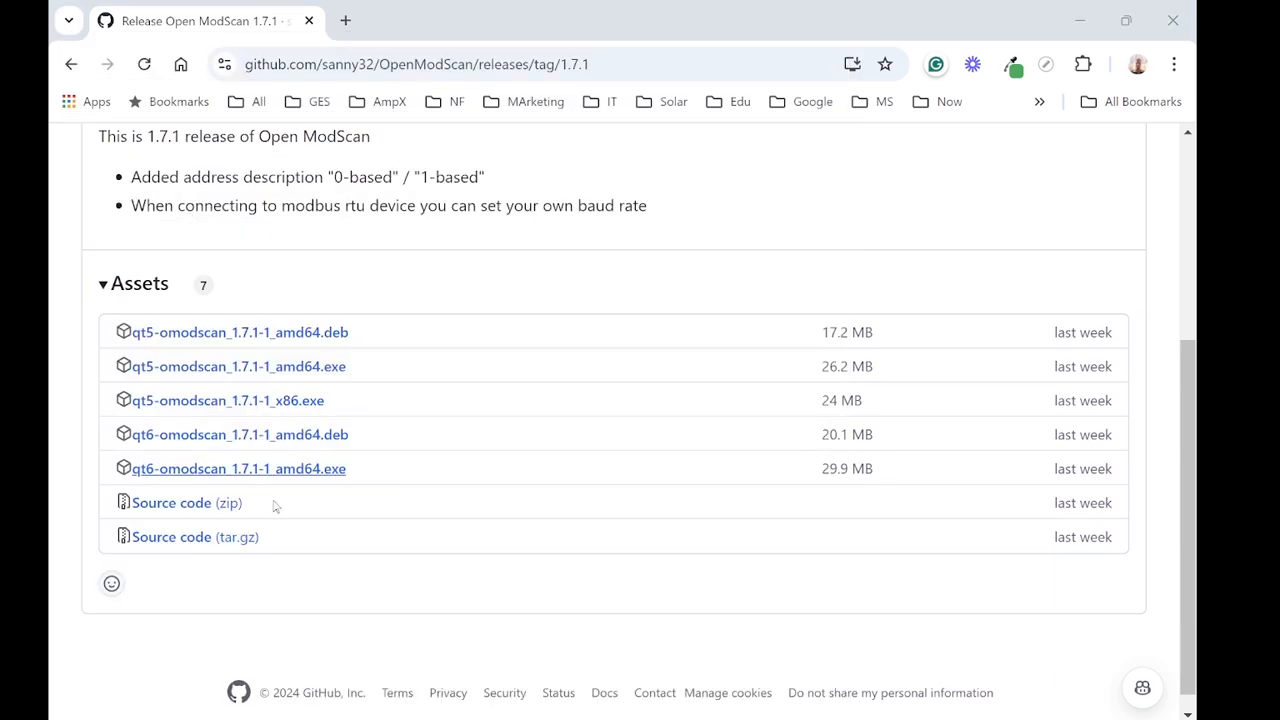
drag(50, 378, 814, 2)
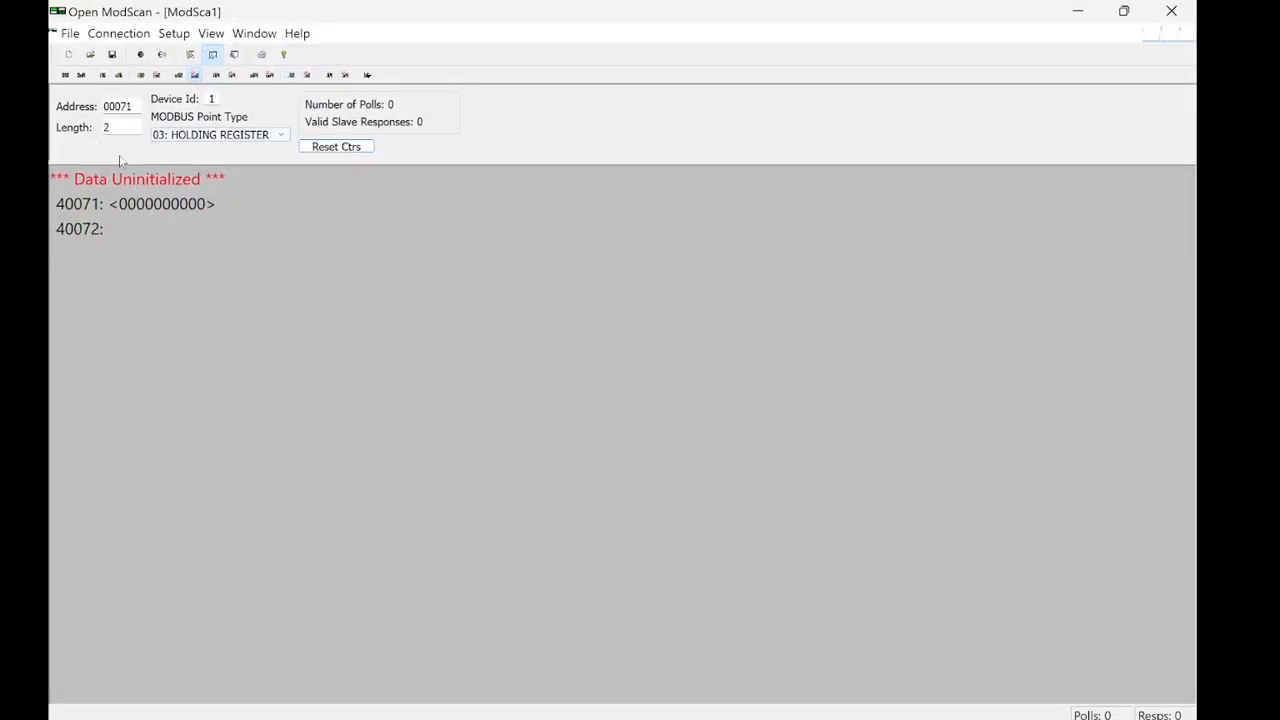
Step: Connect directly to COM8 at 9600 baud with word length 8, no parity and 1 stop bit
click(194, 75)
click(118, 33)
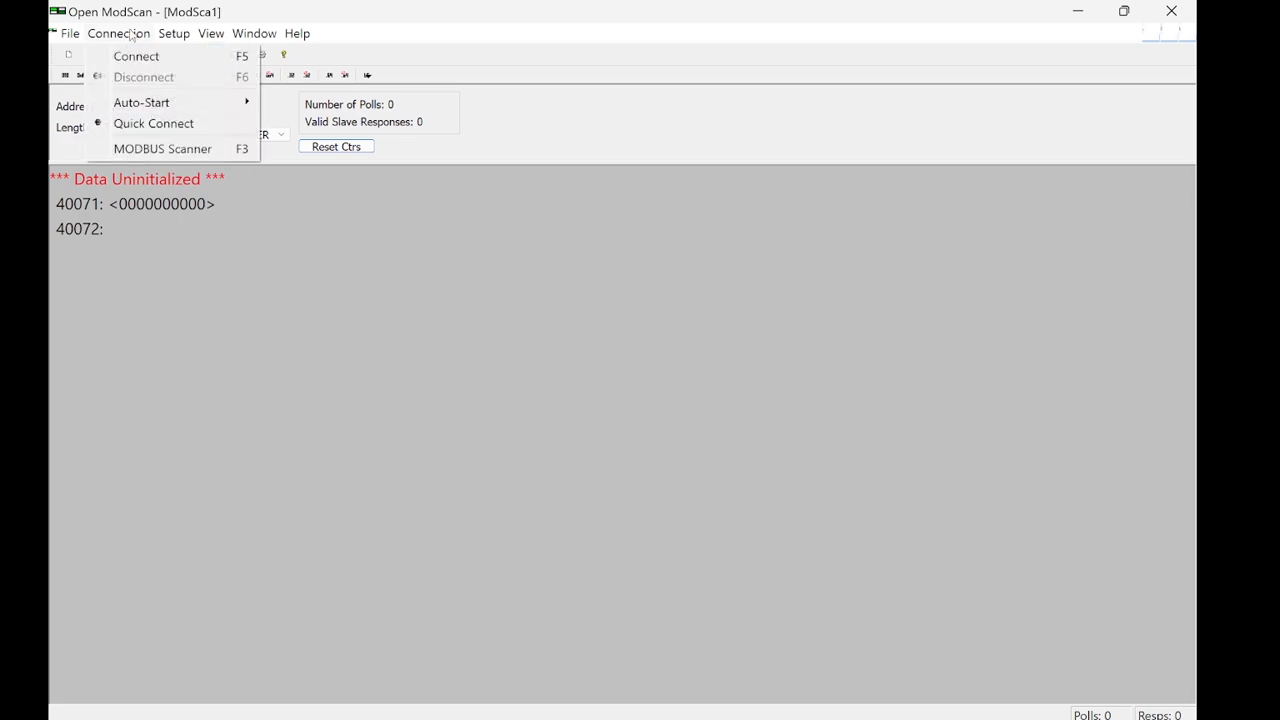
click(158, 57)
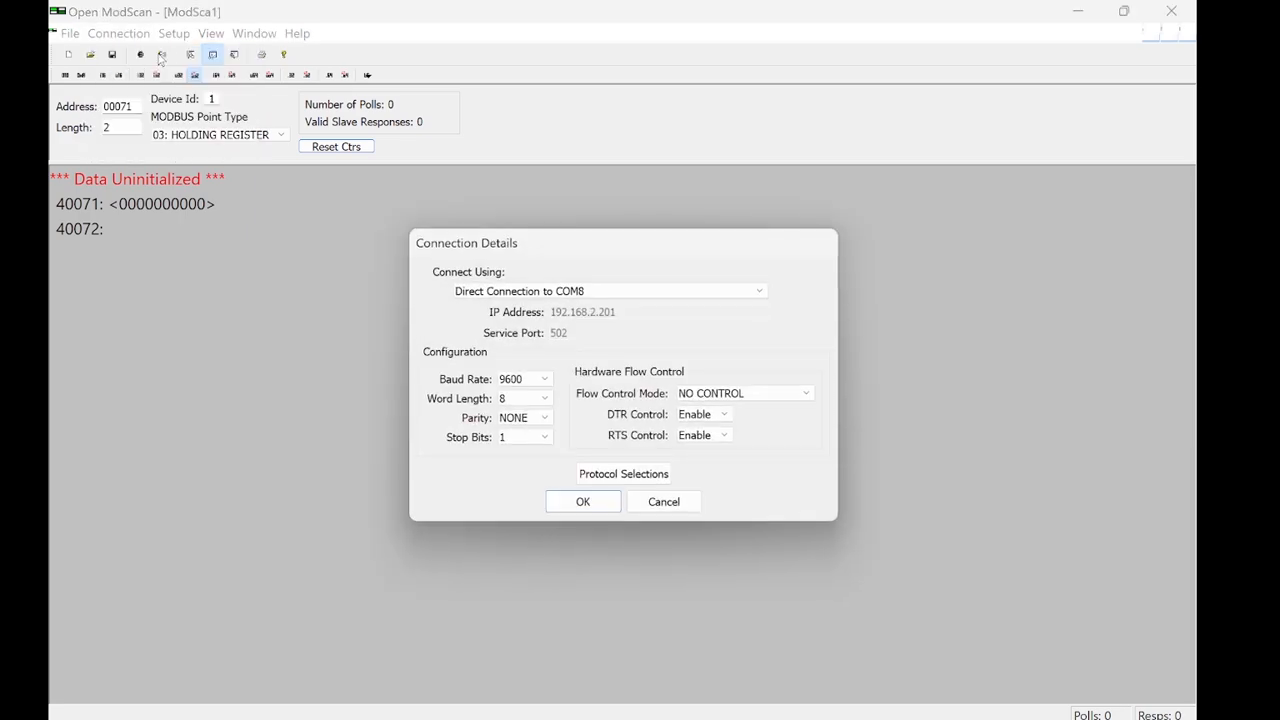
click(615, 291)
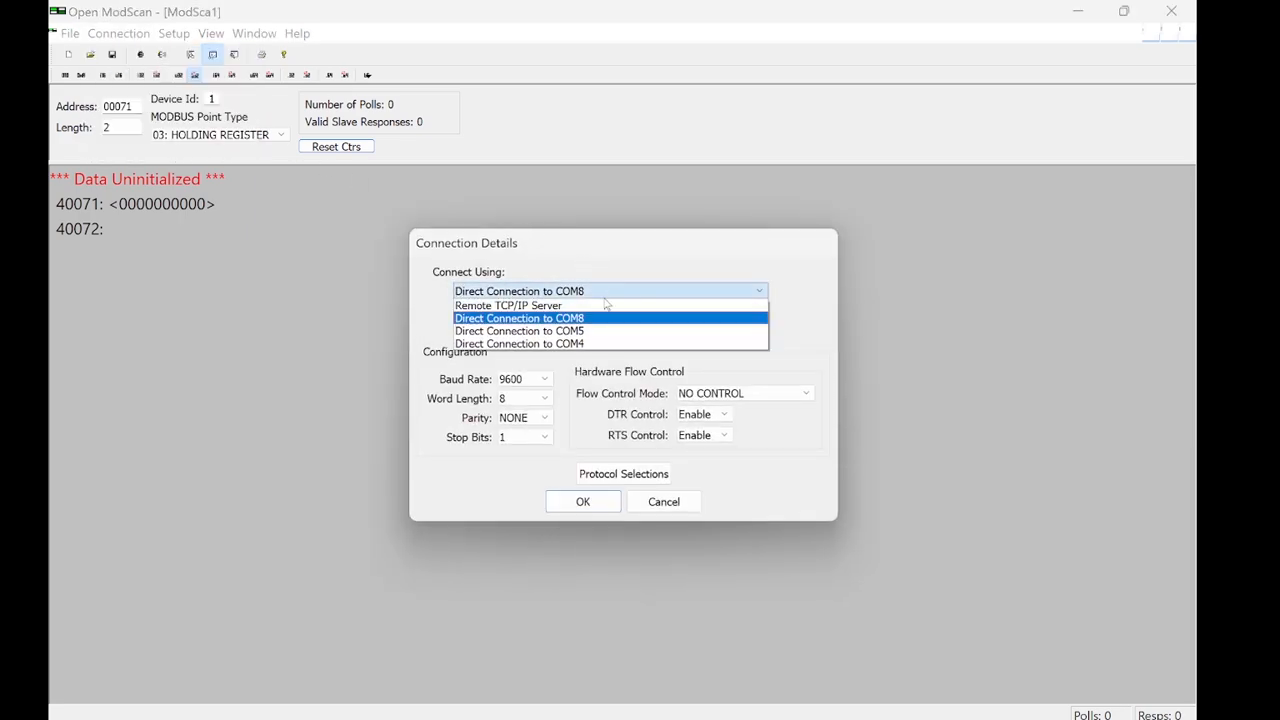
click(581, 319)
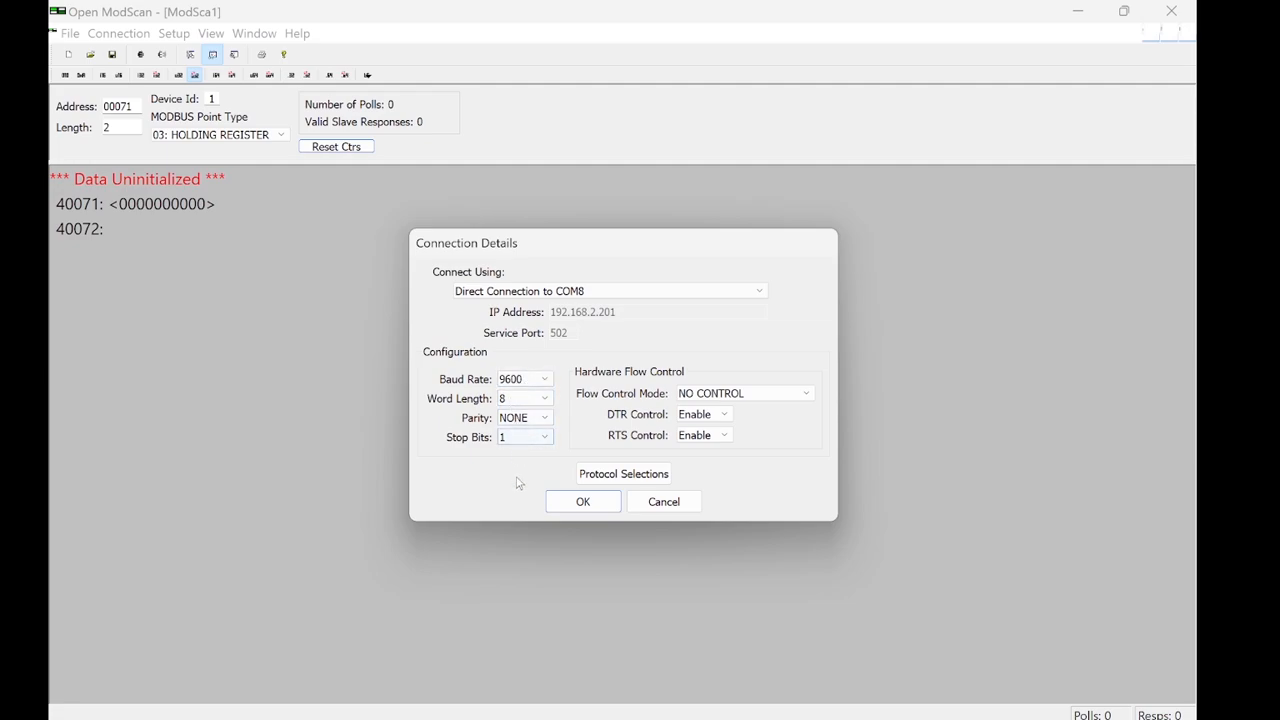
click(580, 504)
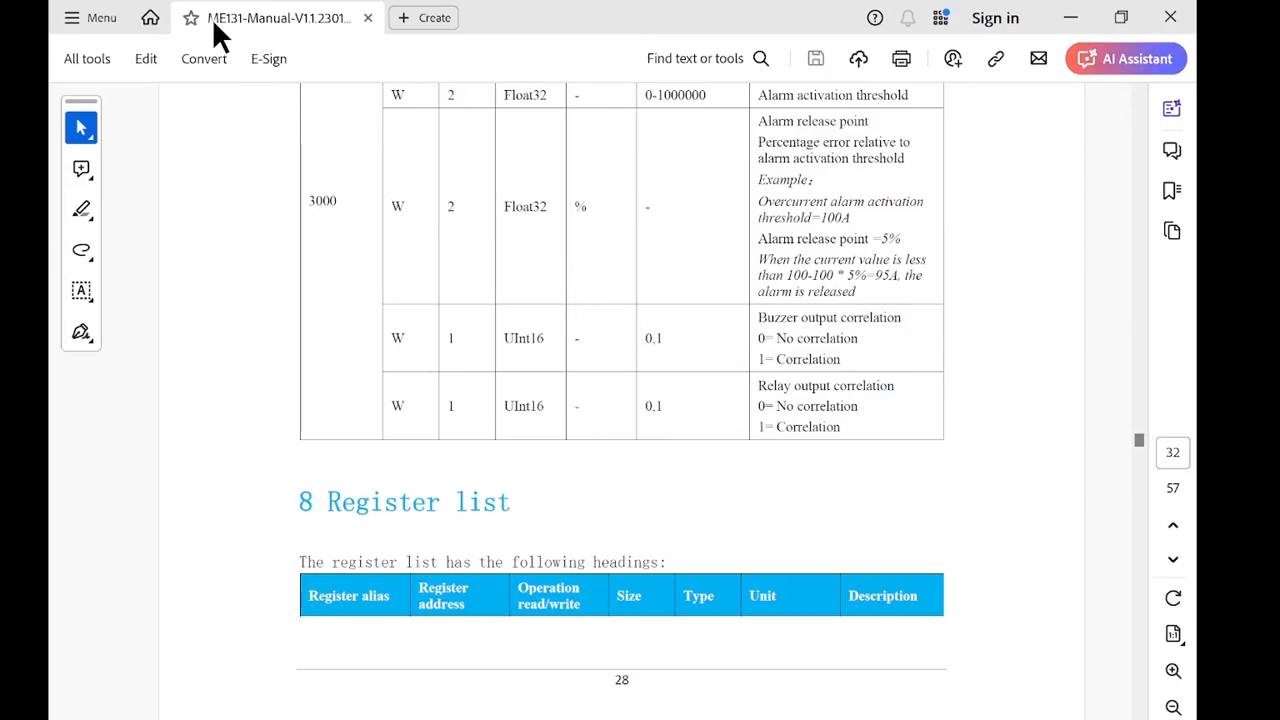
Step: In the ME131 manual, go through the register list to the equipment parameters and mark the Serial No. register start address
scroll(508, 284, down, 1)
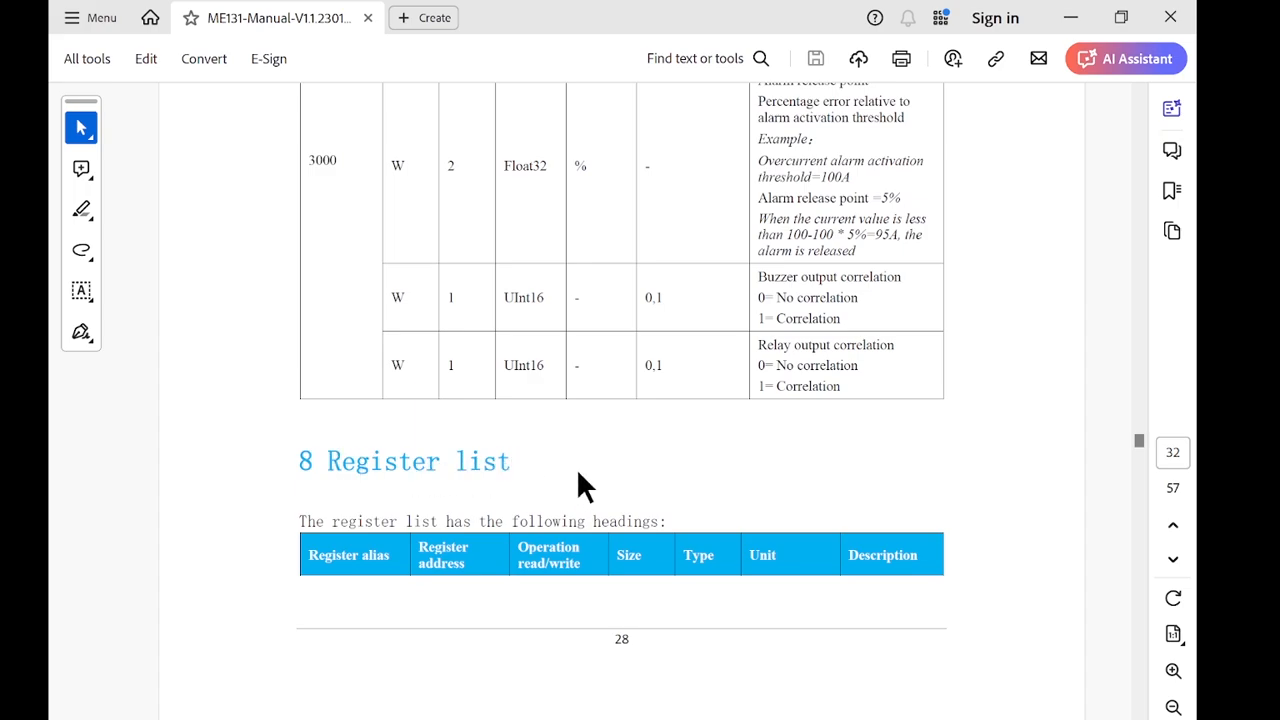
scroll(592, 478, down, 10)
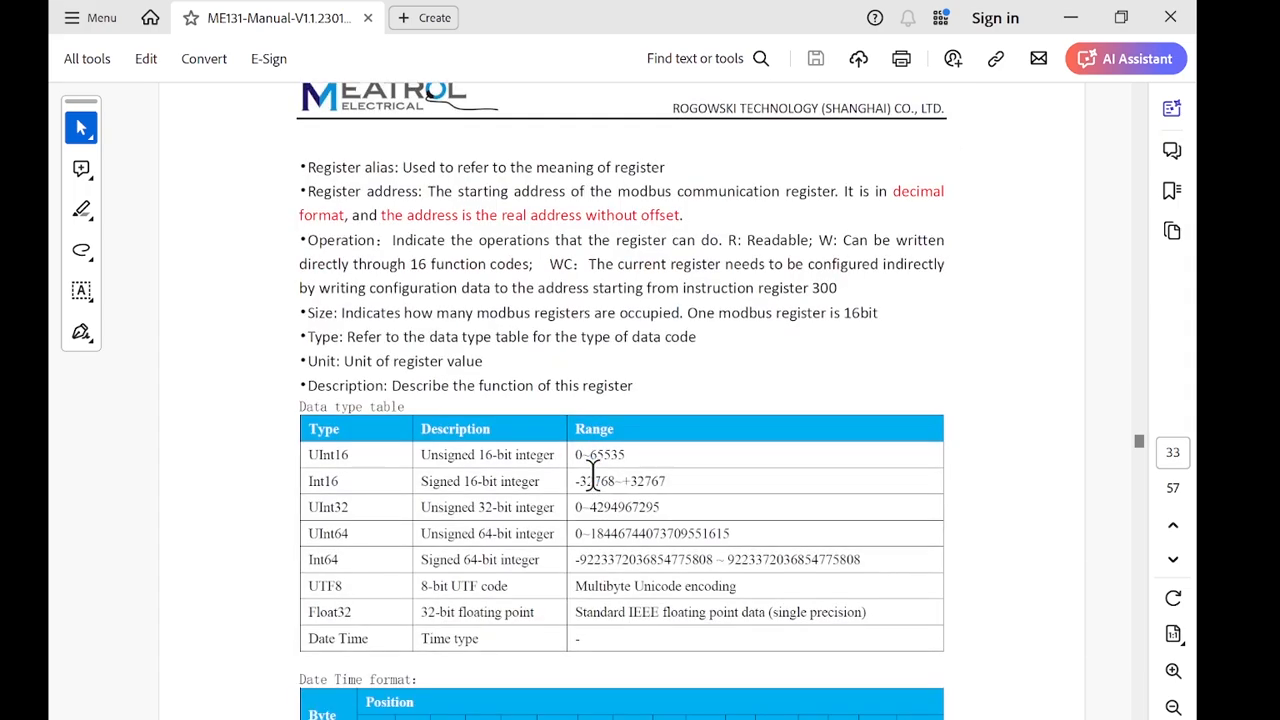
scroll(592, 478, down, 1)
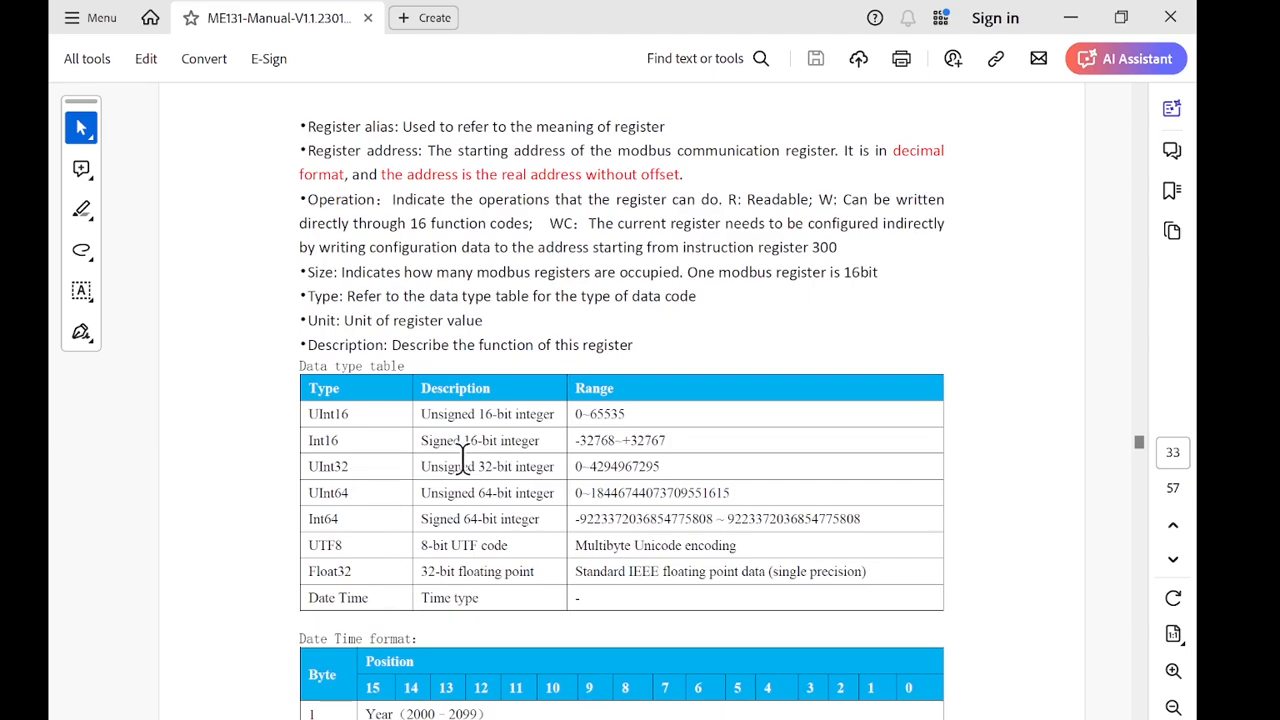
scroll(456, 463, down, 2)
scroll(450, 468, down, 10)
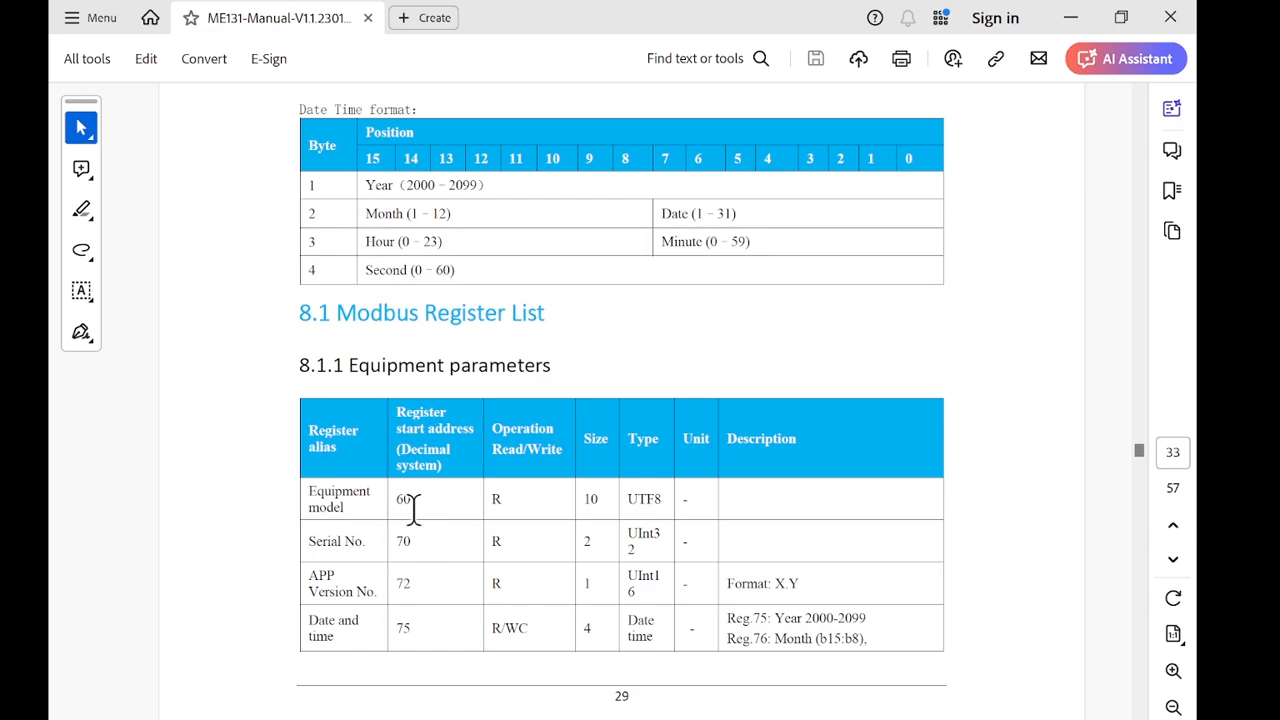
double_click(403, 541)
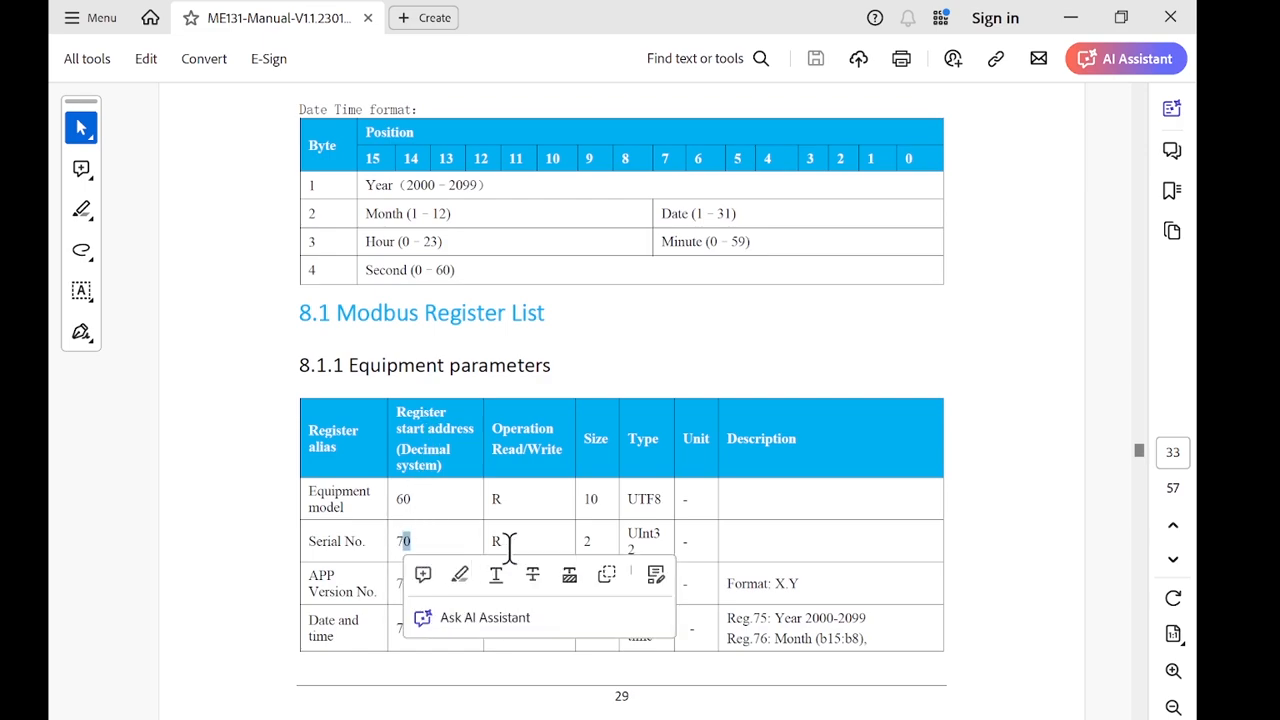
Step: In the ME131 manual, mark the Serial No. register's UInt32 type and look up its definition in the data type table
click(523, 545)
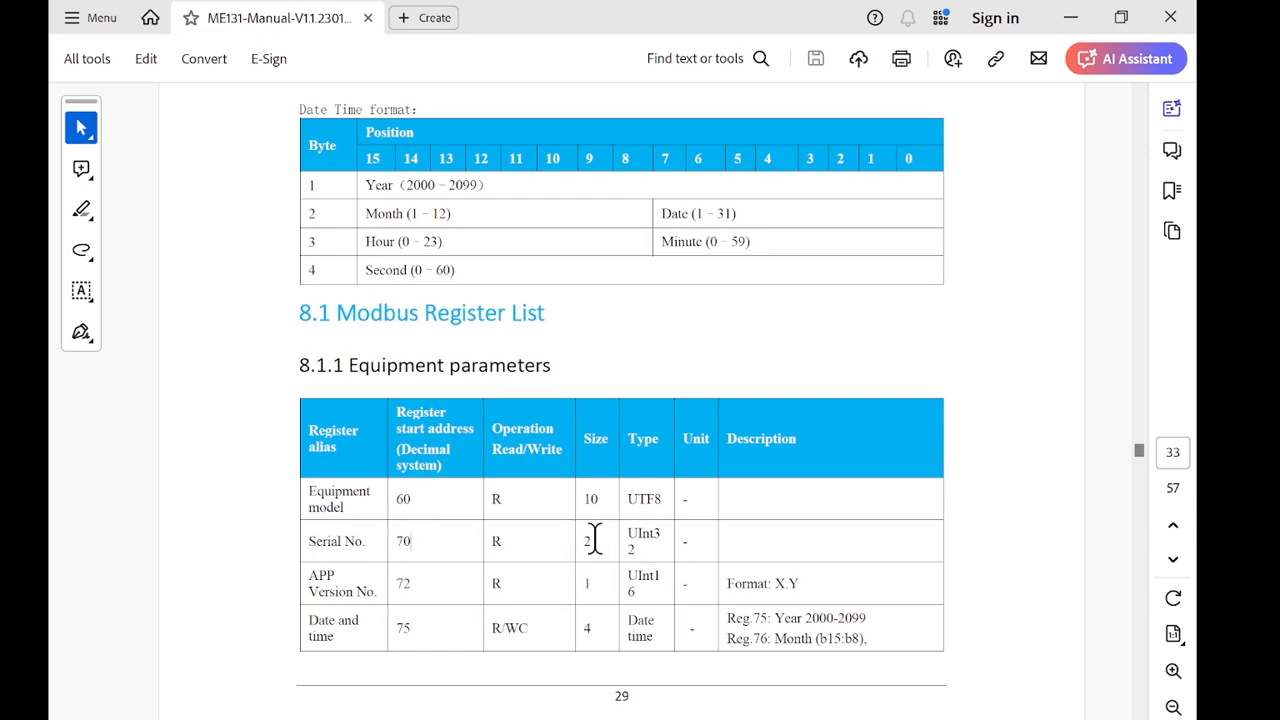
double_click(625, 540)
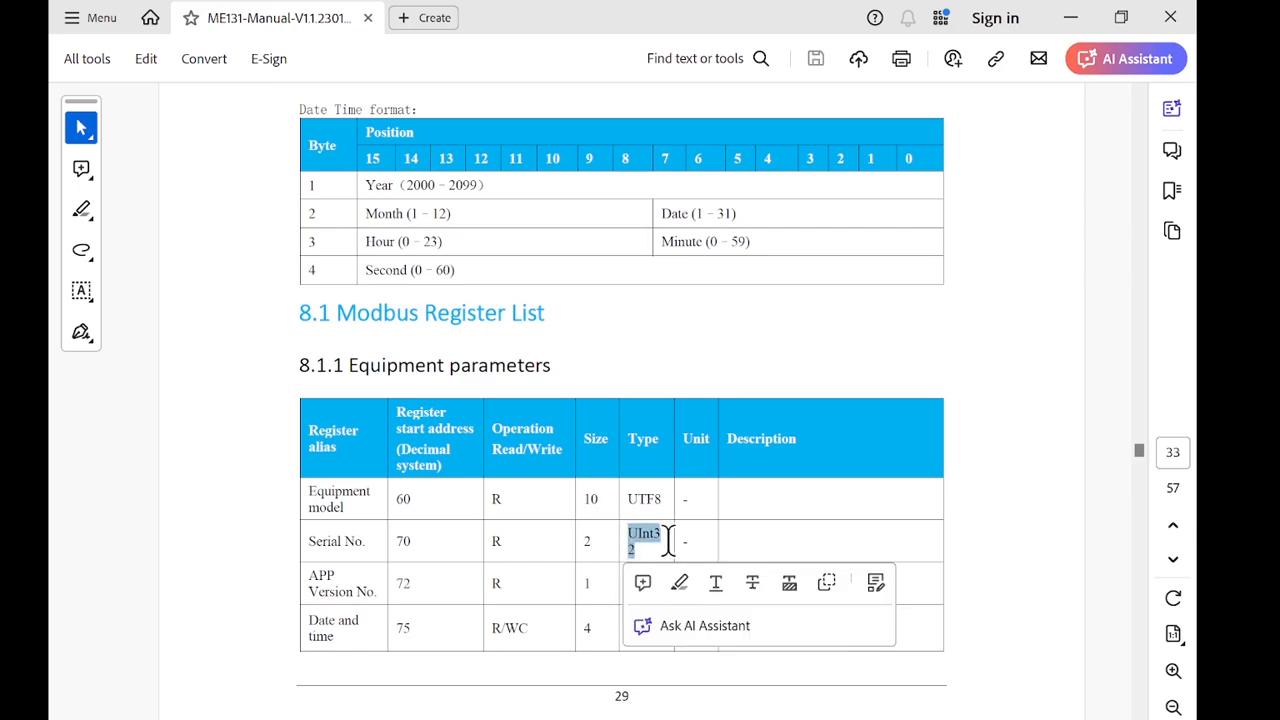
scroll(643, 530, up, 5)
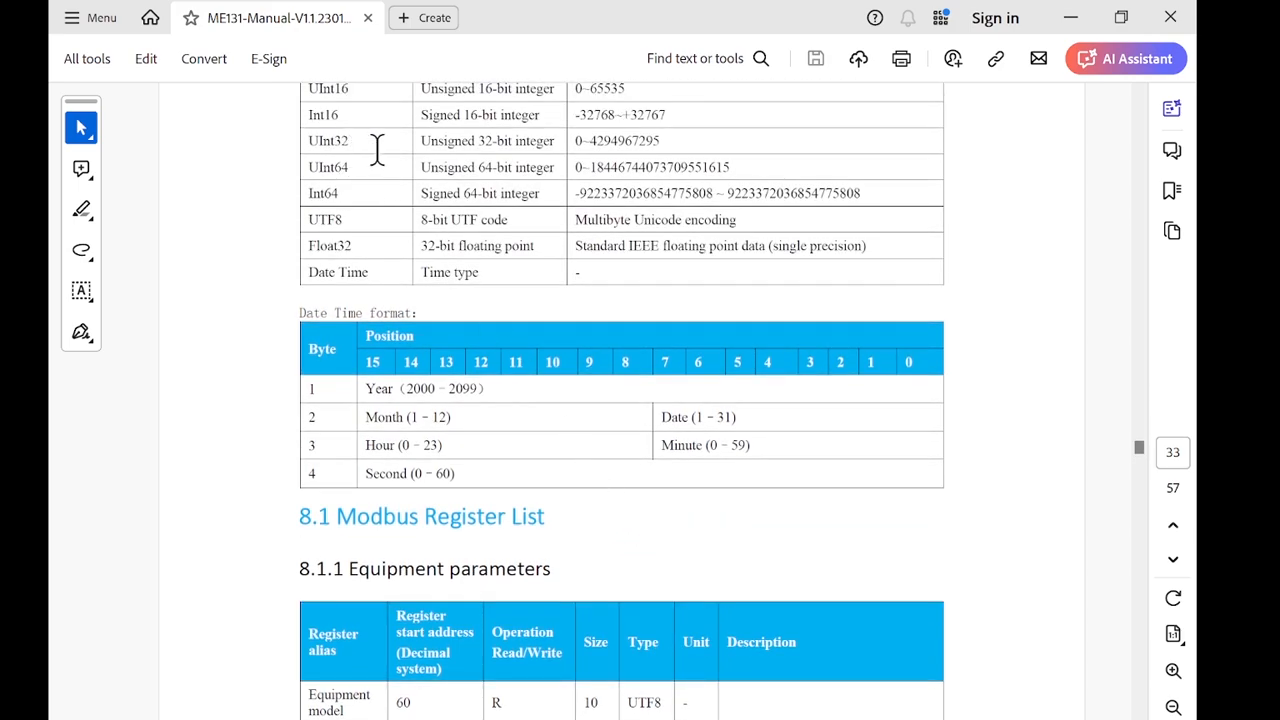
drag(377, 143, 421, 141)
click(543, 137)
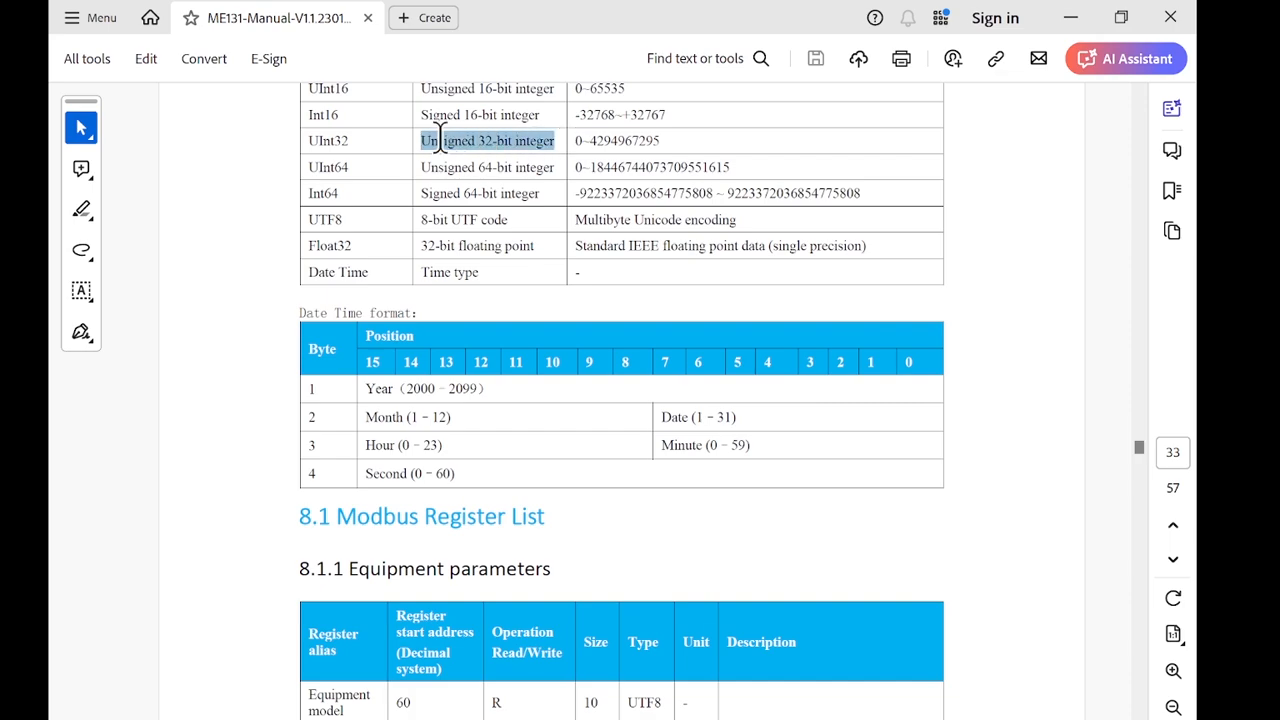
drag(338, 141, 349, 141)
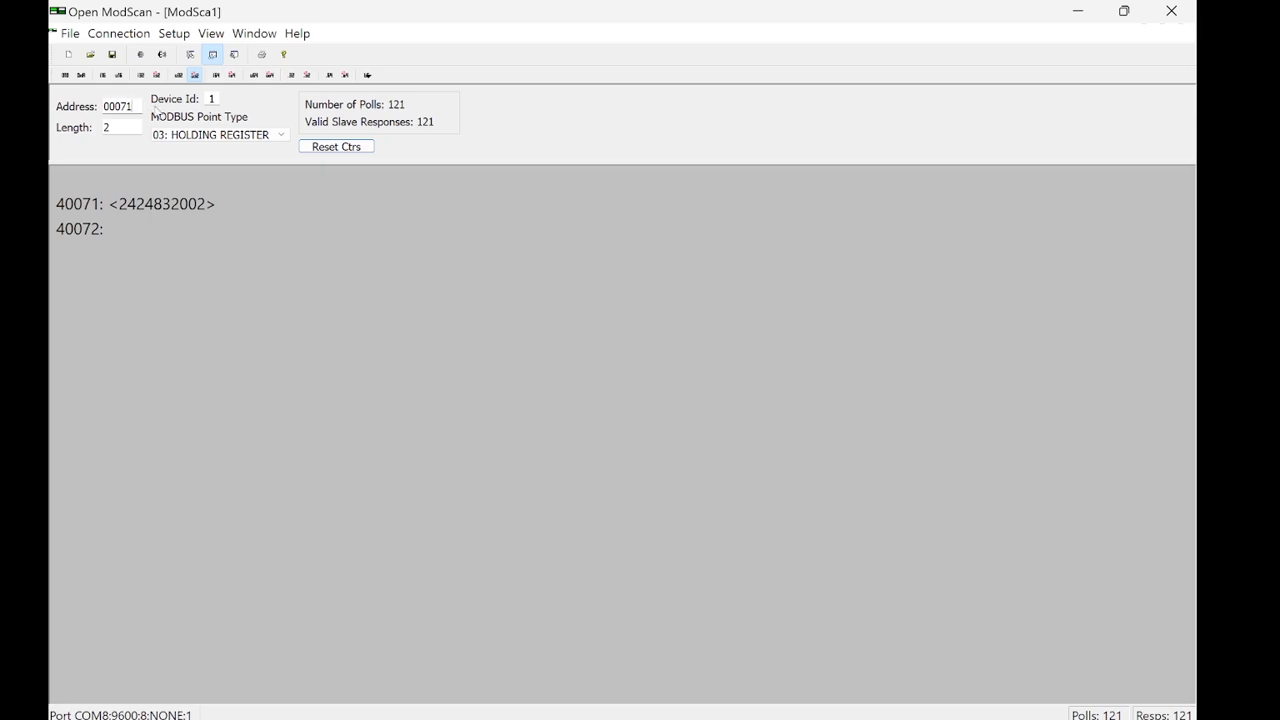
Step: In Open ModScan, set the register address to 00070 and try the swapped 32-bit integer and unsigned 32-bit integer formats
key(BackSpace)
text(0)
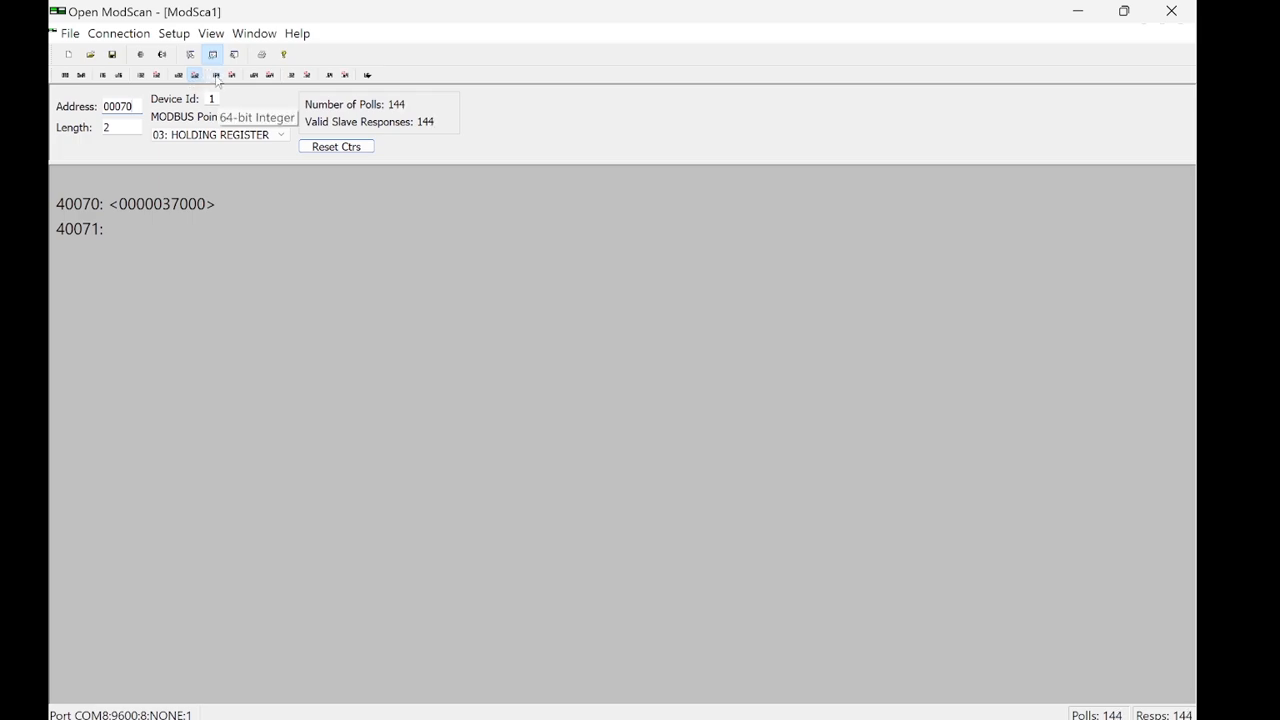
click(158, 80)
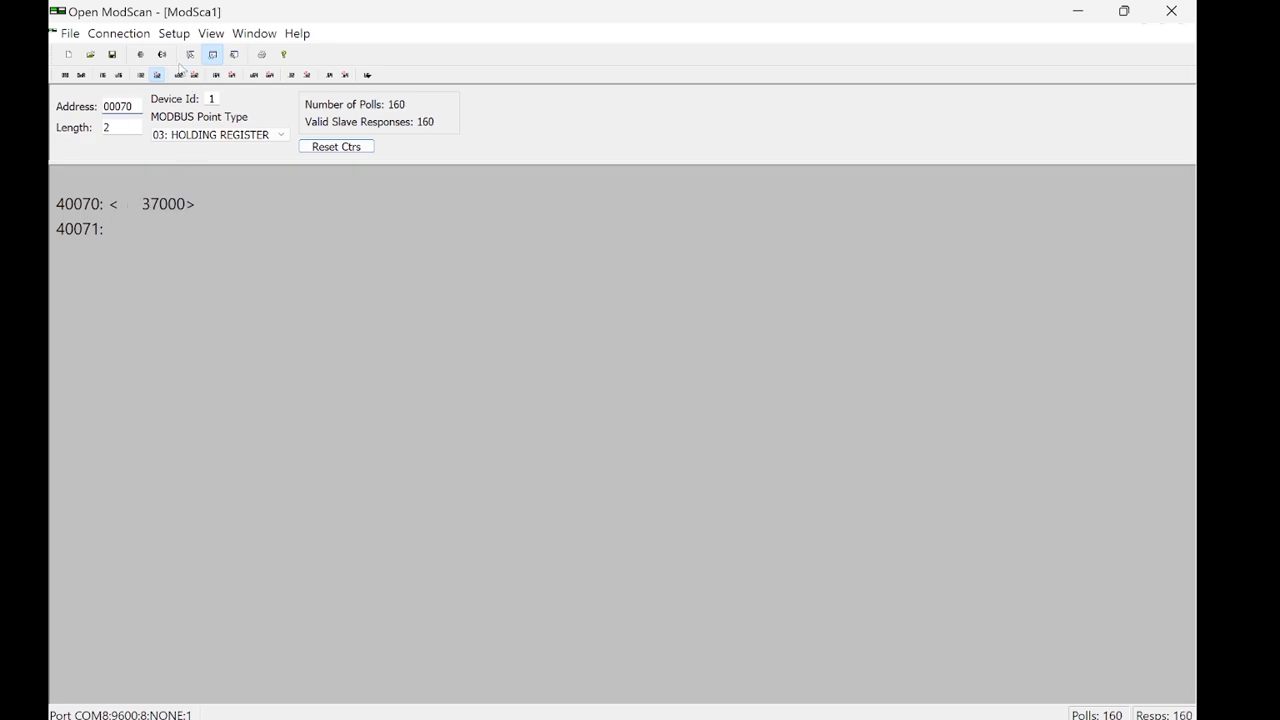
click(179, 75)
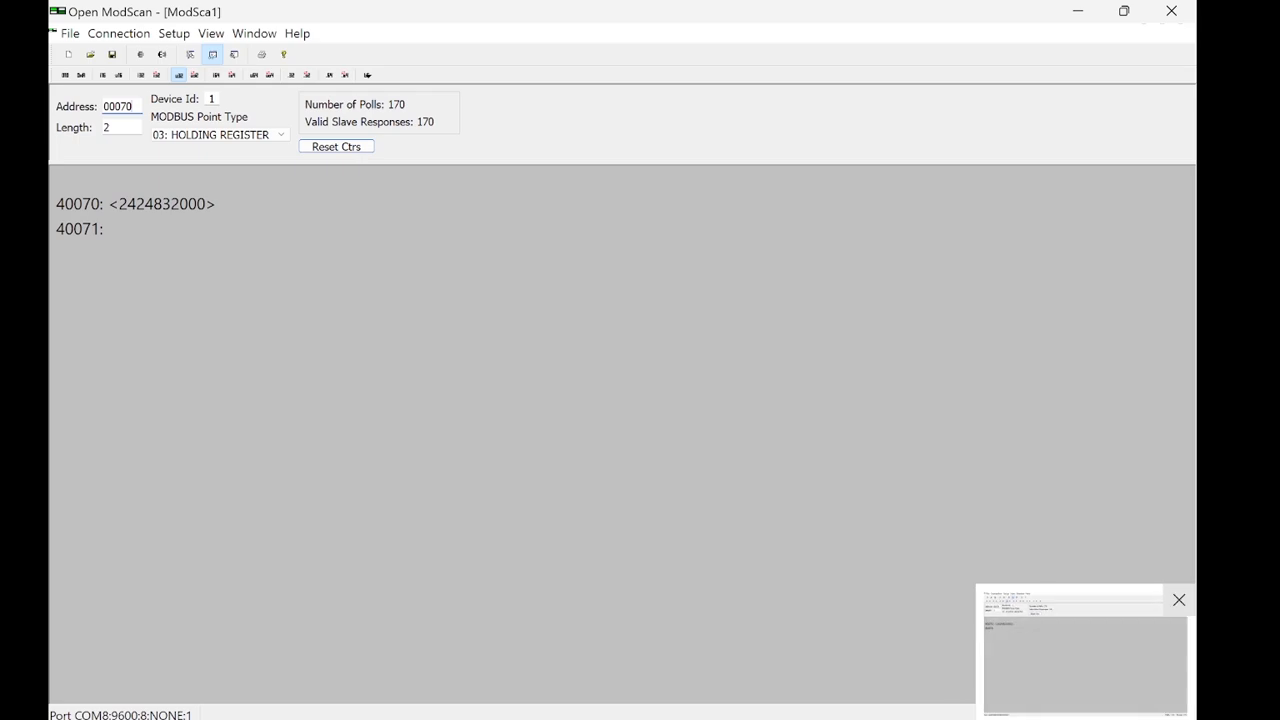
Step: Switch to the Notepad note and mark the meter's serial number for comparison with the Open ModScan reading
click(895, 718)
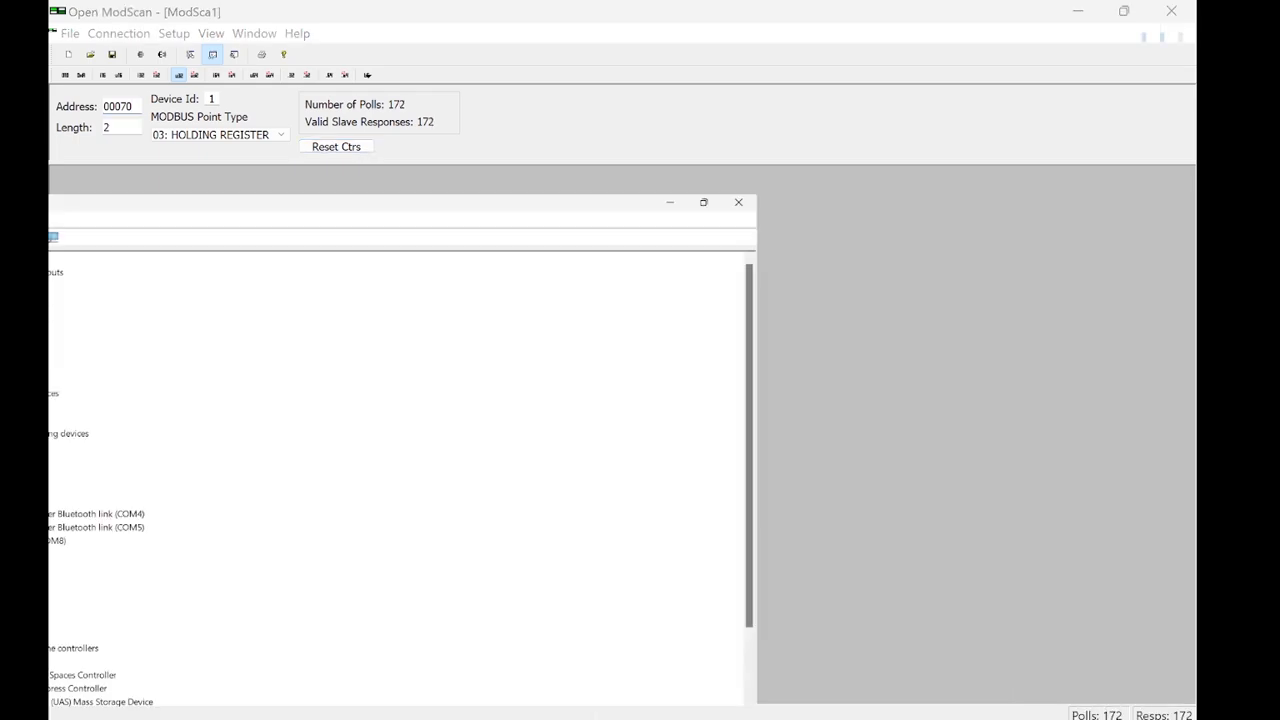
click(1077, 11)
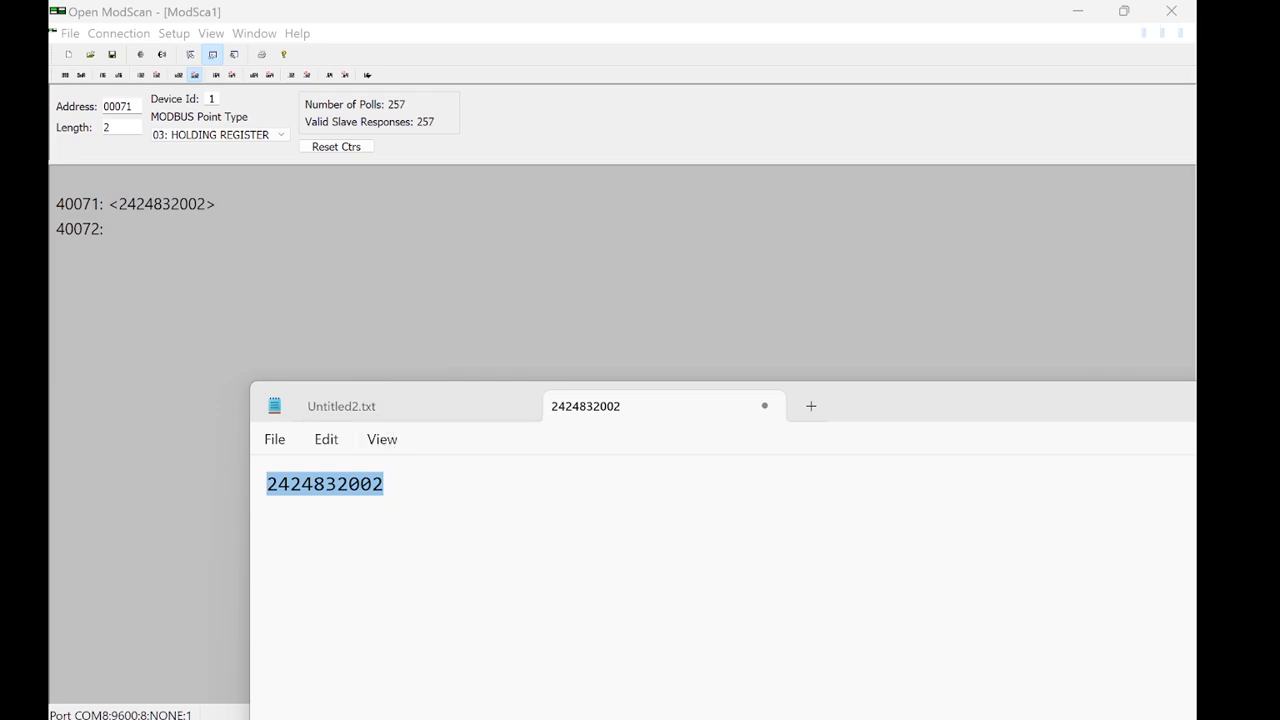
click(414, 500)
drag(432, 506, 258, 499)
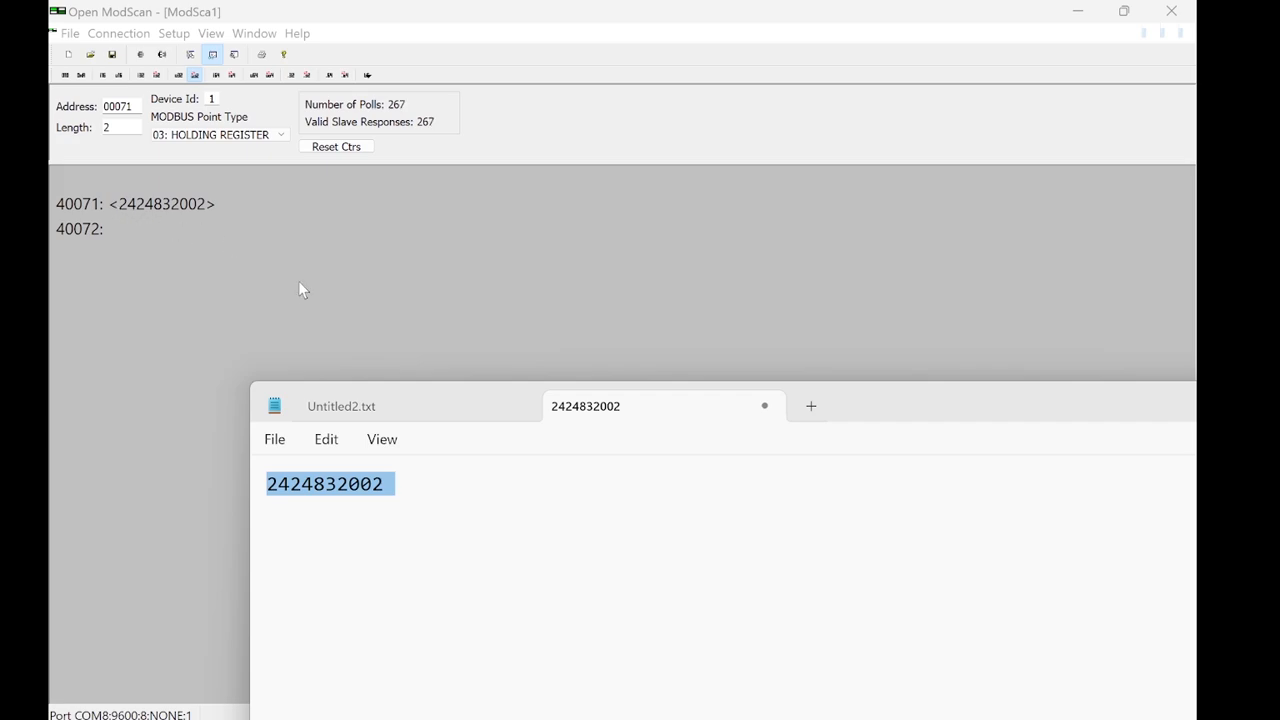
Step: Return to Open ModScan, try register address 00070 and set it back to 00071
click(270, 226)
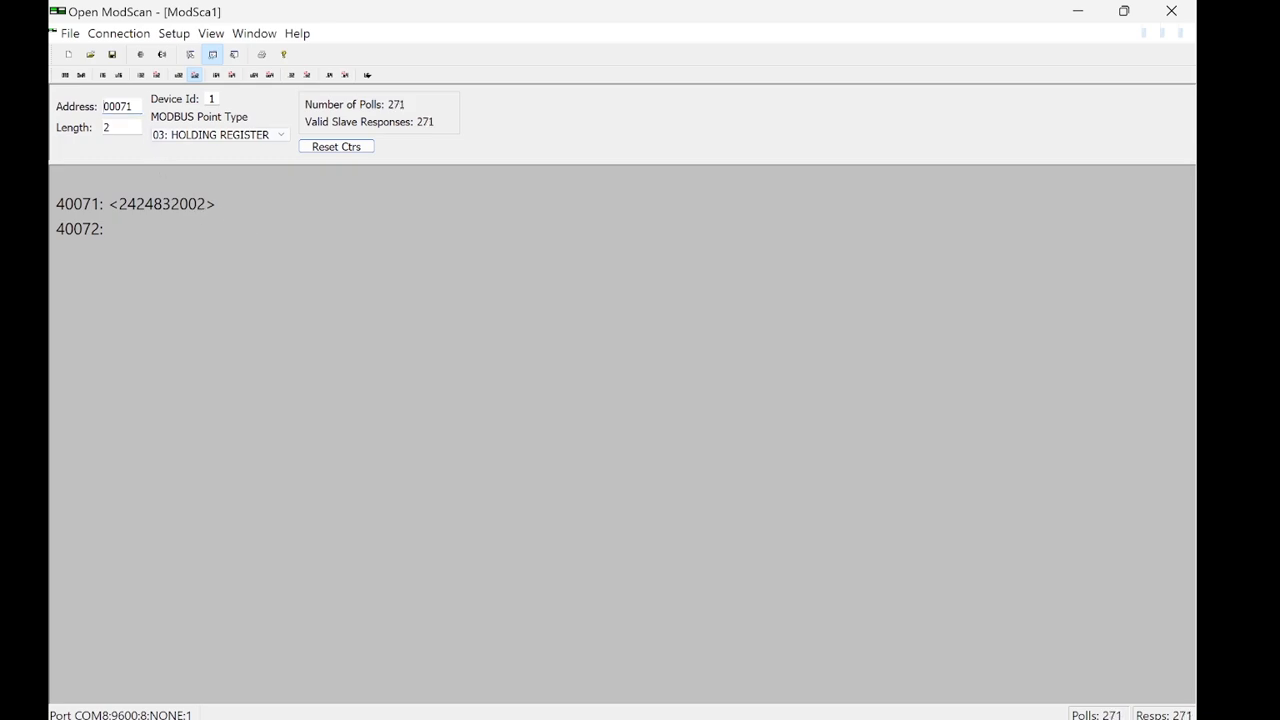
key(BackSpace)
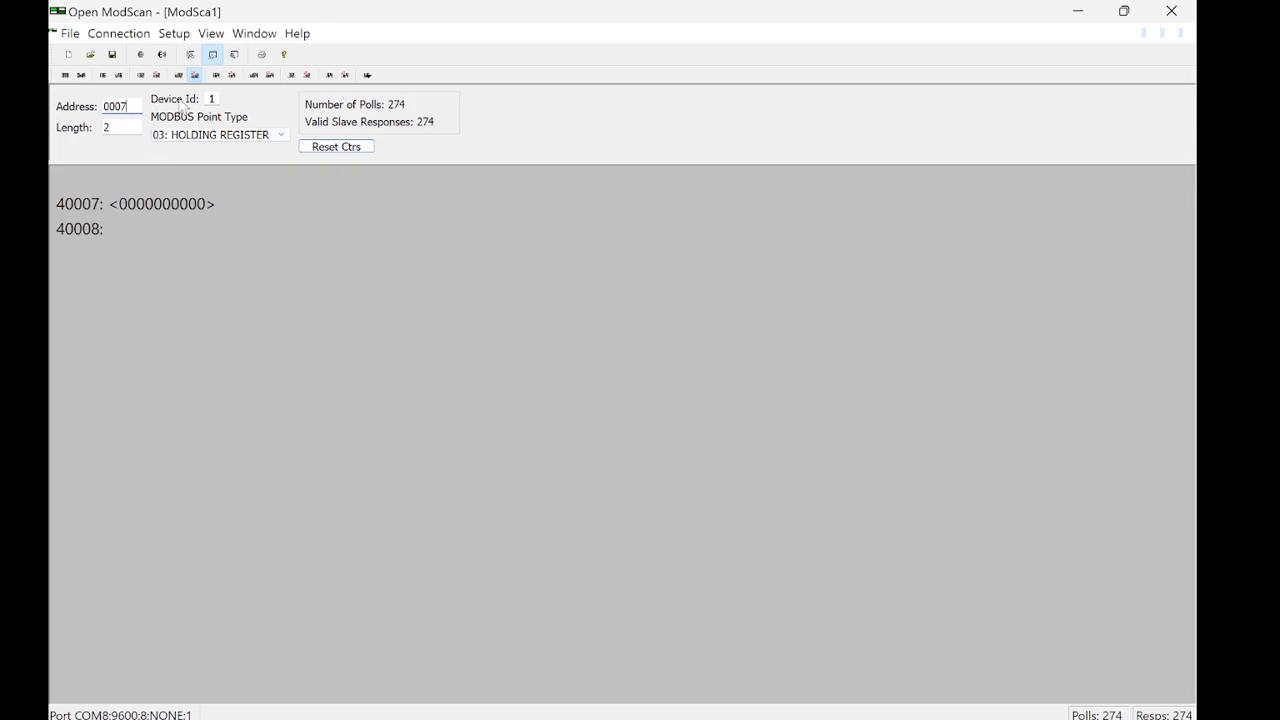
text(0)
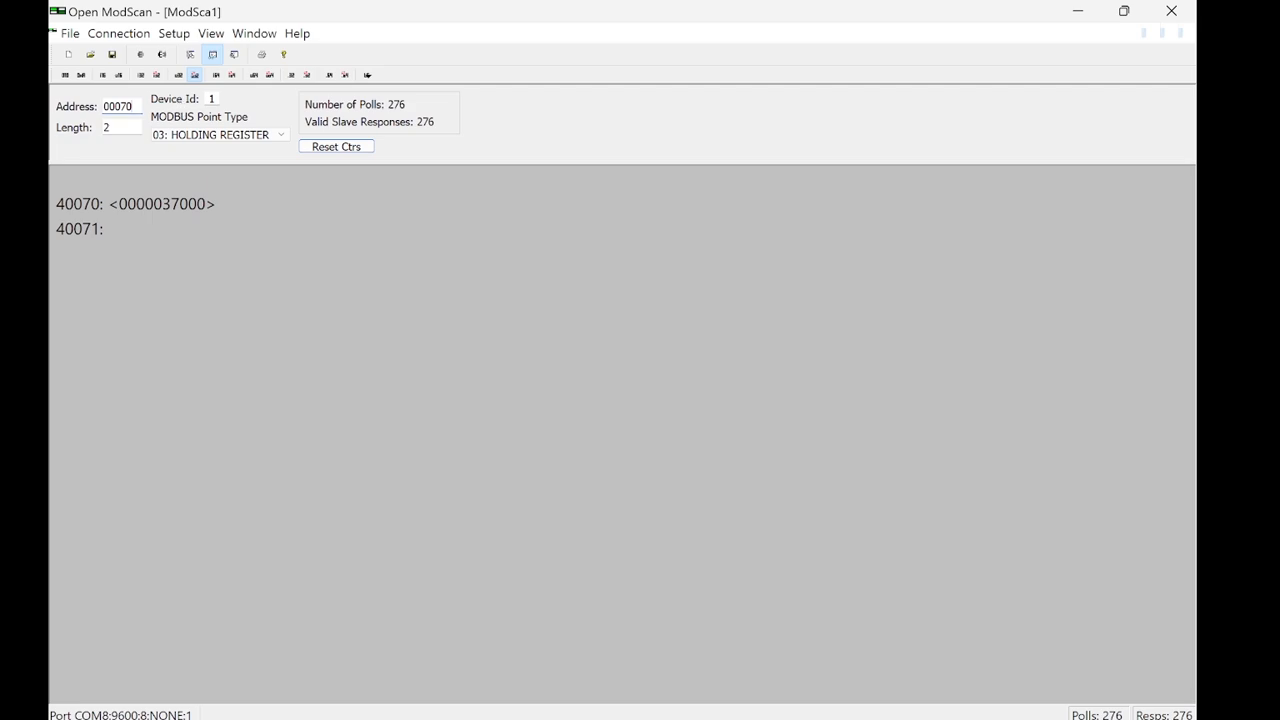
key(BackSpace)
text(1)
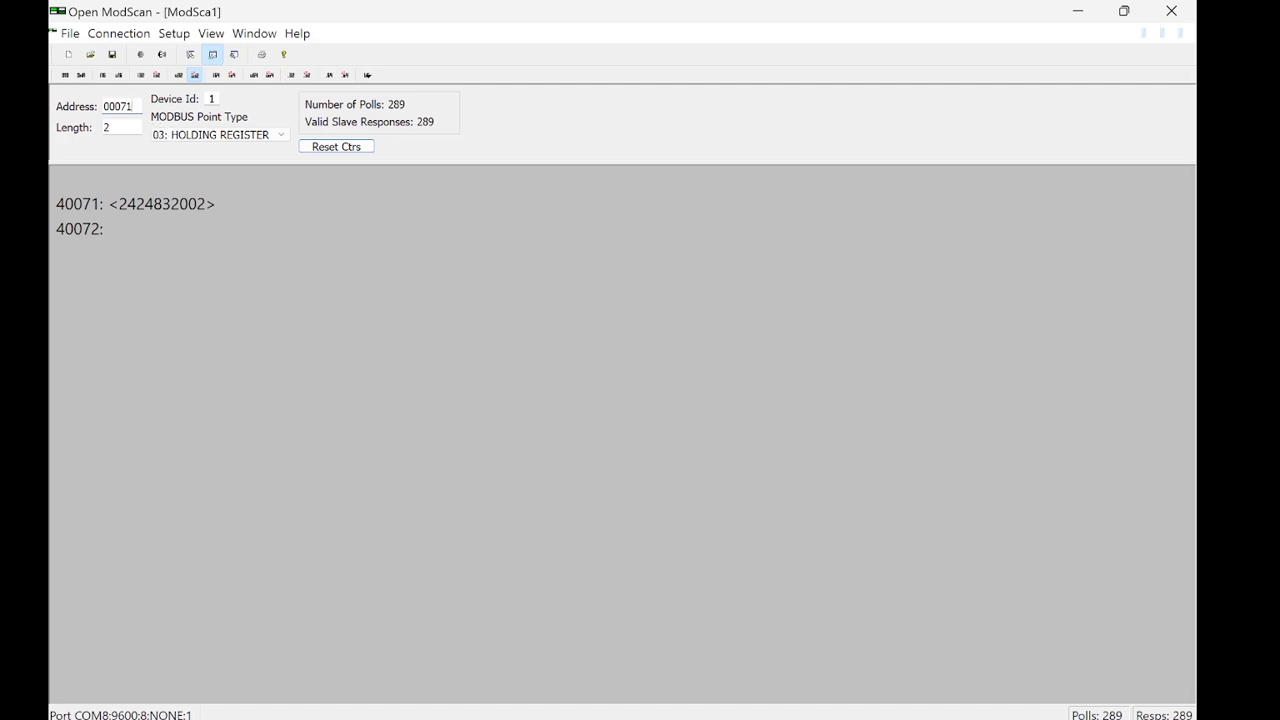
Step: Select 03: HOLDING REGISTER as the MODBUS point type for the two-register read
click(124, 127)
click(234, 136)
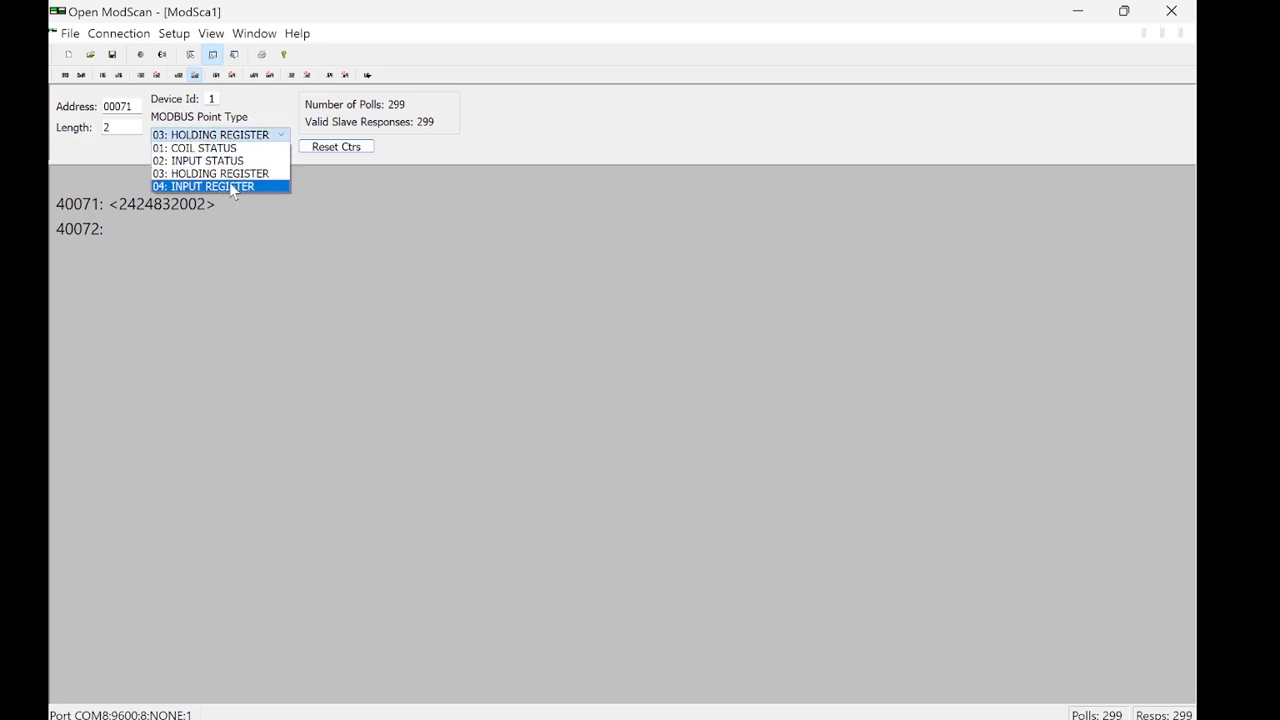
click(233, 176)
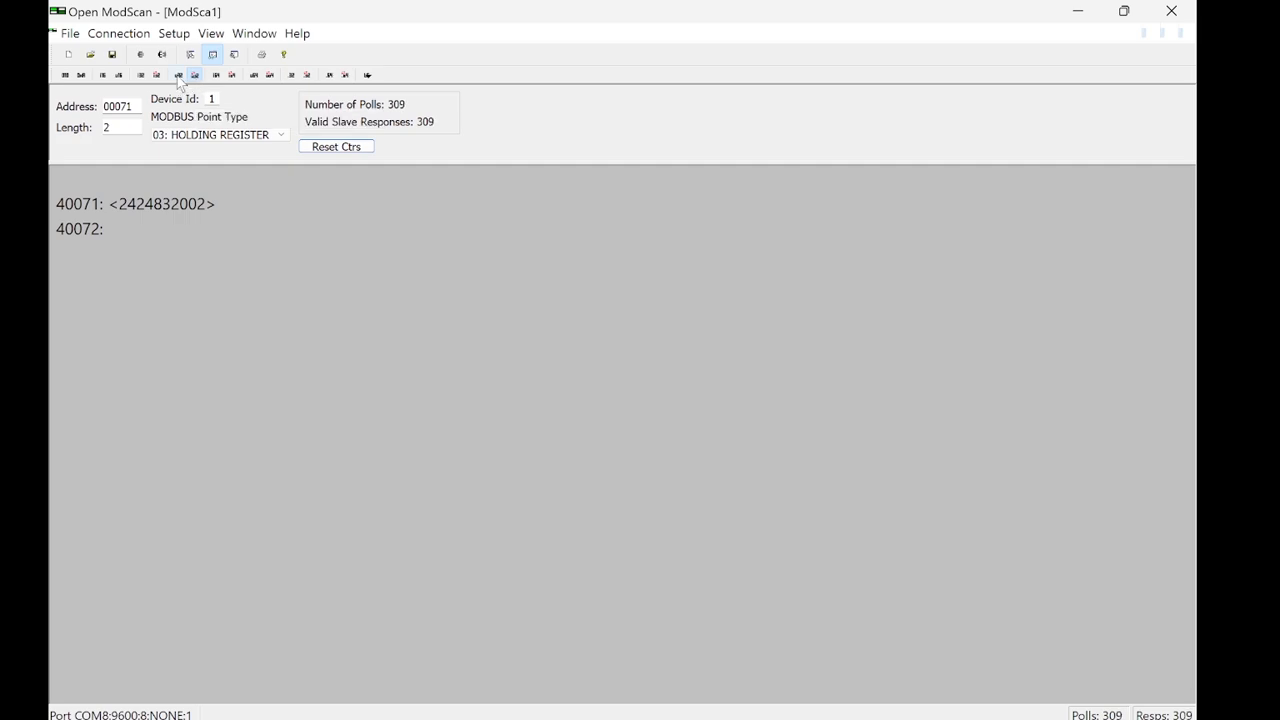
Step: Compare the unsigned 32-bit and swapped 32-bit integer formats, ending with the swapped unsigned 32-bit integer format
click(178, 76)
click(157, 76)
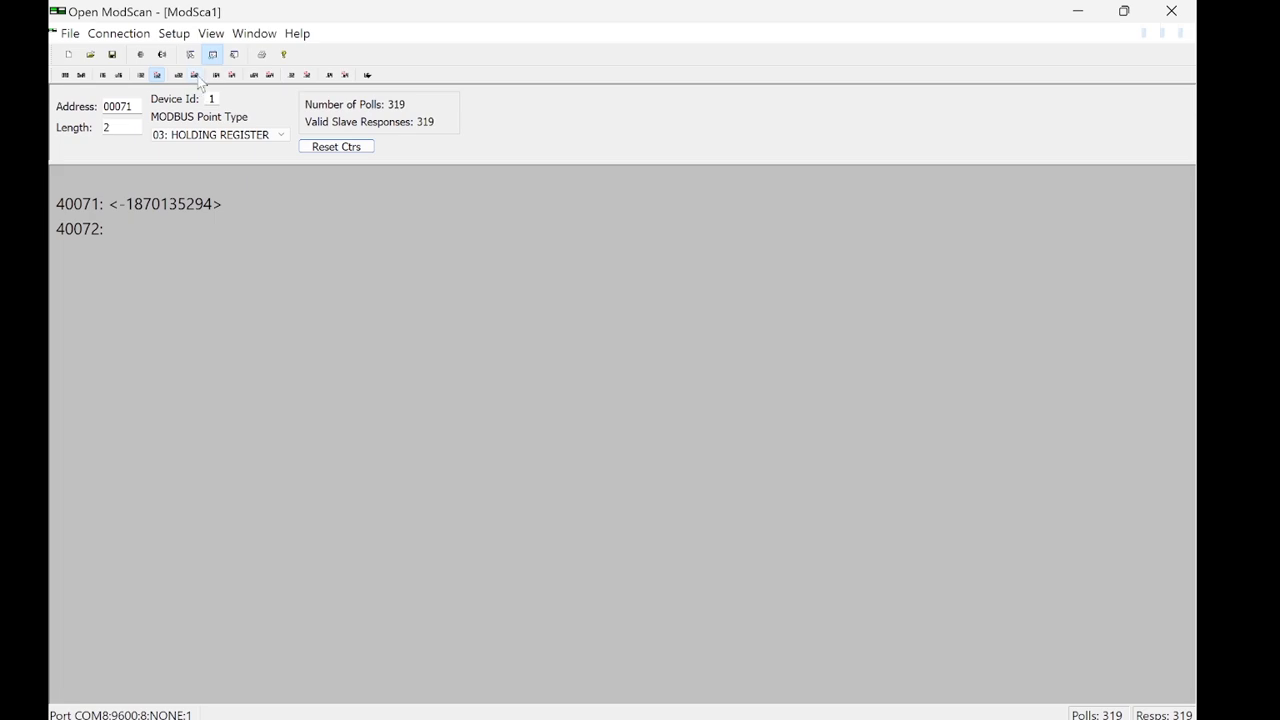
click(196, 77)
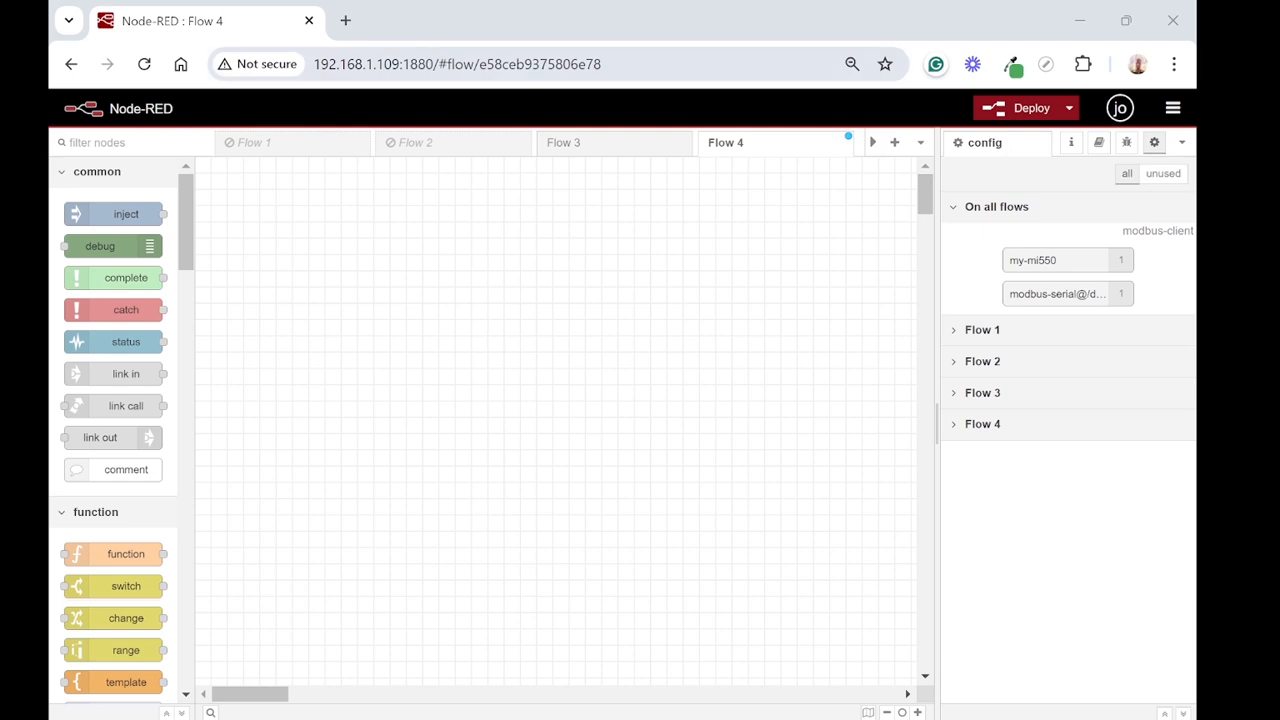
Step: In the browser's Node-RED page, examine the server's IP address and port 1880 in the URL
click(405, 66)
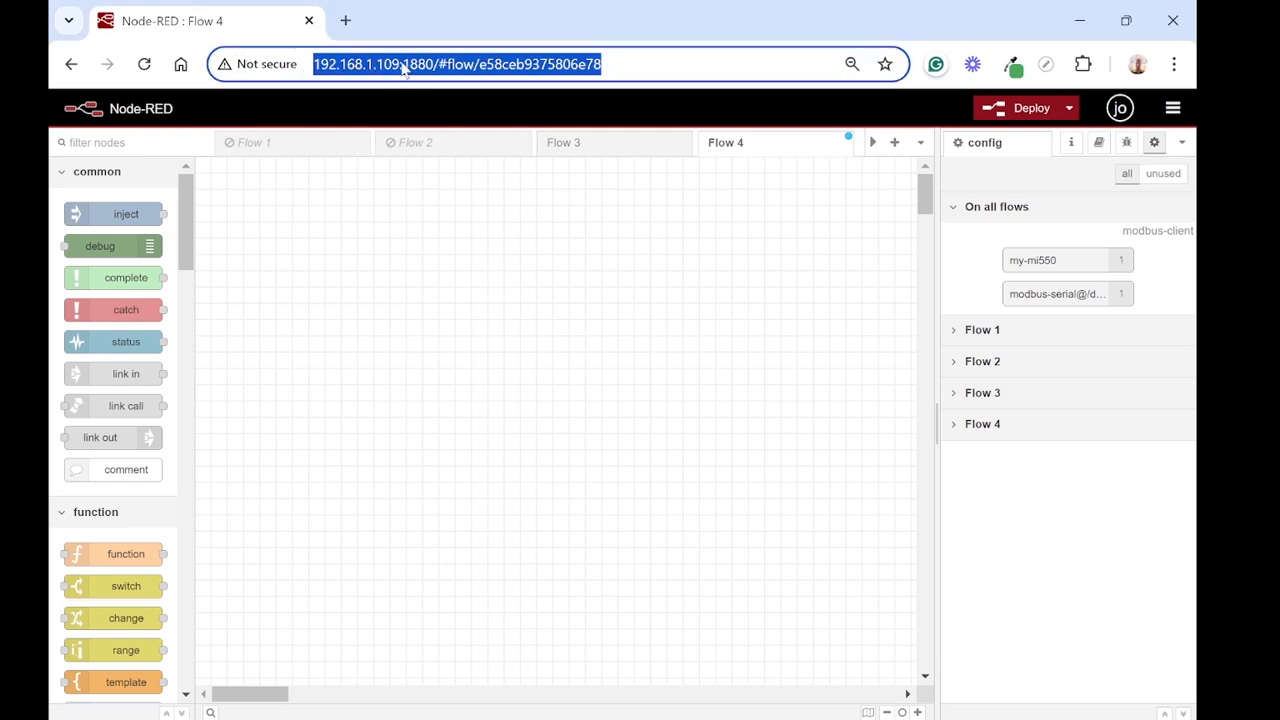
click(403, 66)
drag(401, 66, 318, 66)
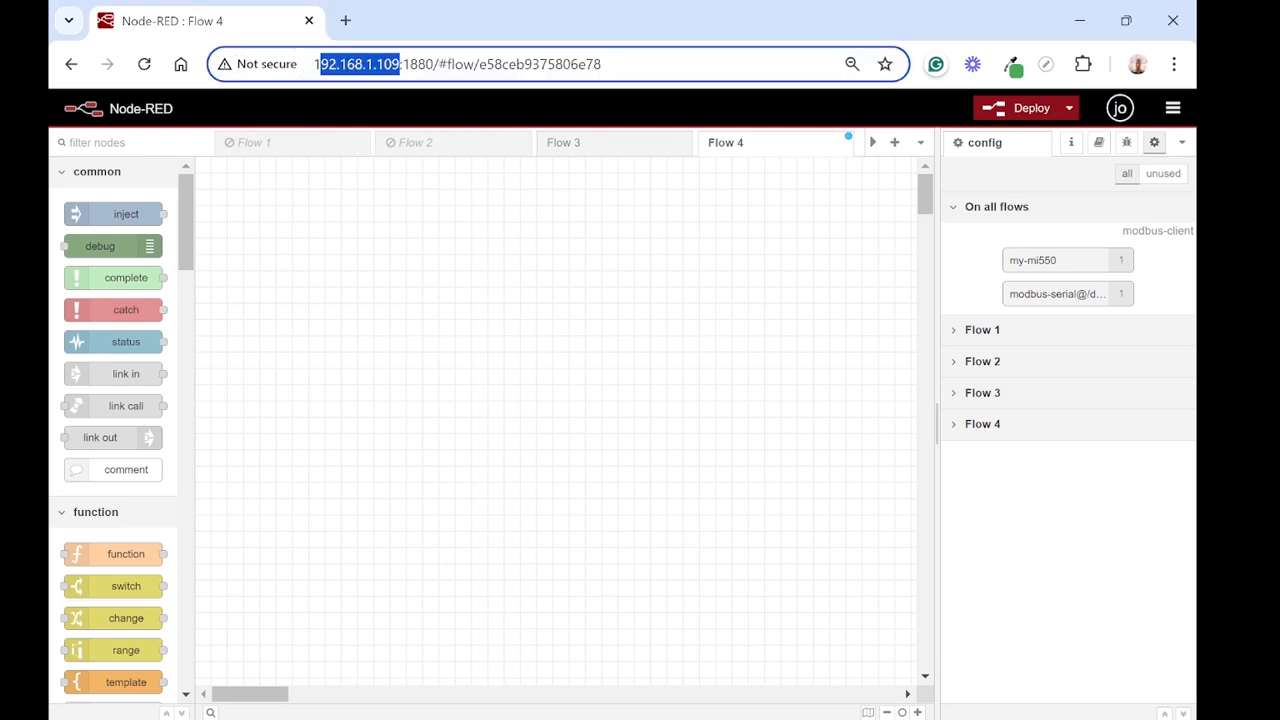
drag(435, 66, 400, 66)
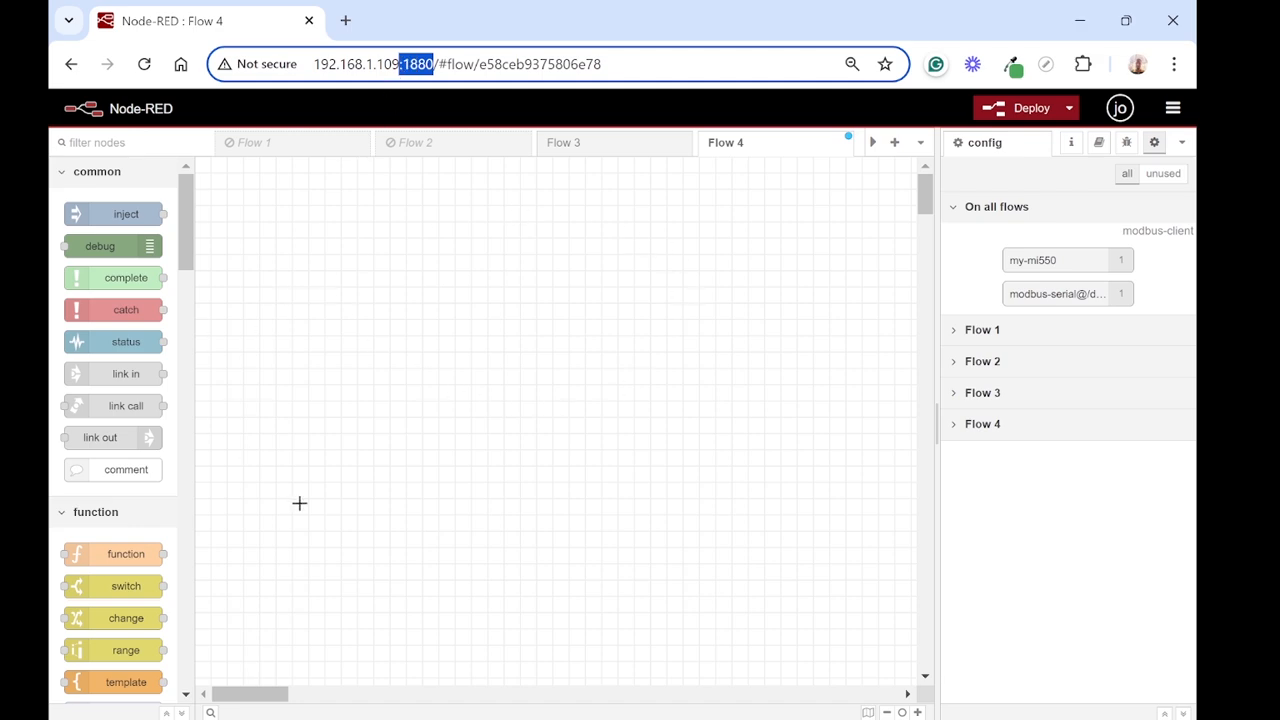
Step: Search the Node-RED palette's installable modules for "modb" and close the user settings
click(1174, 112)
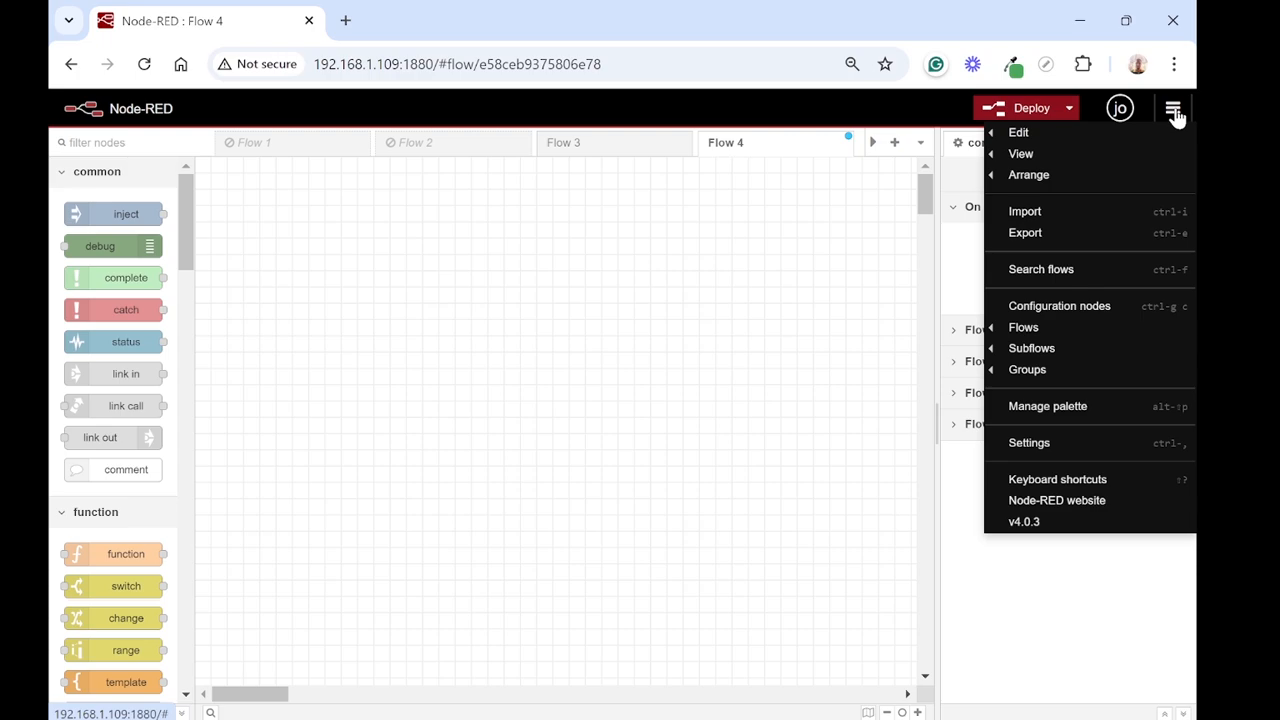
click(1076, 407)
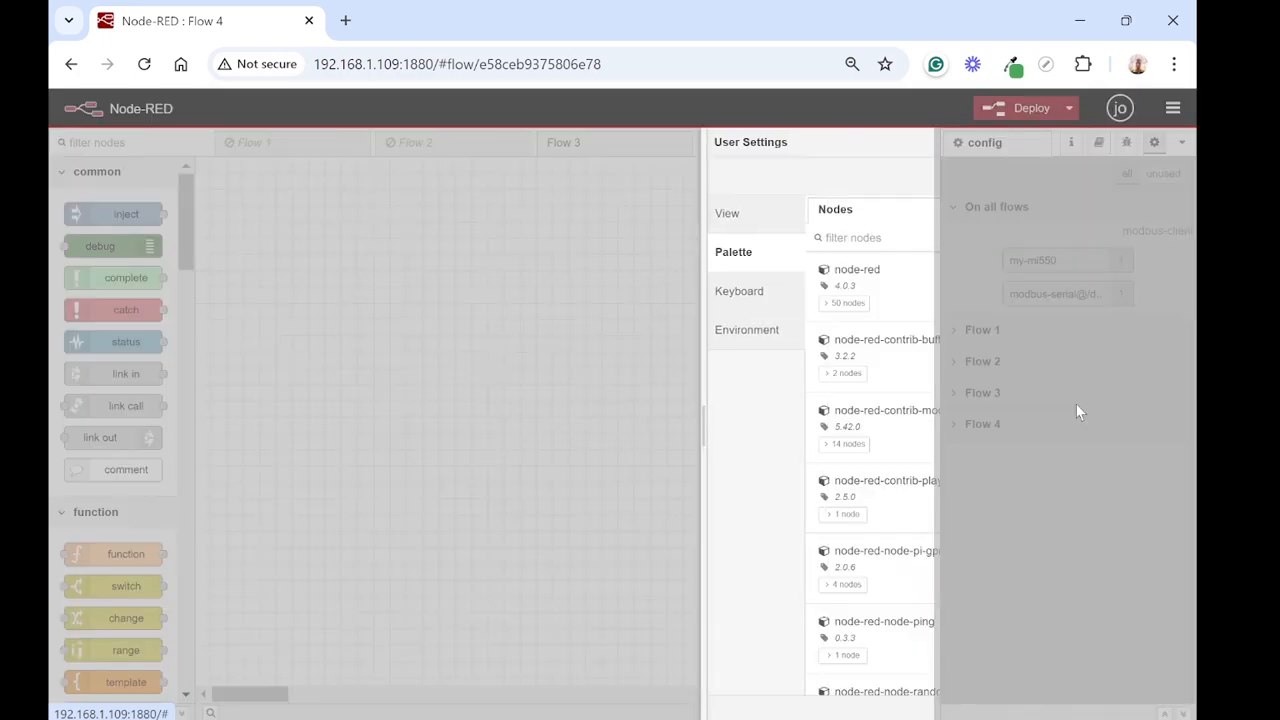
click(706, 213)
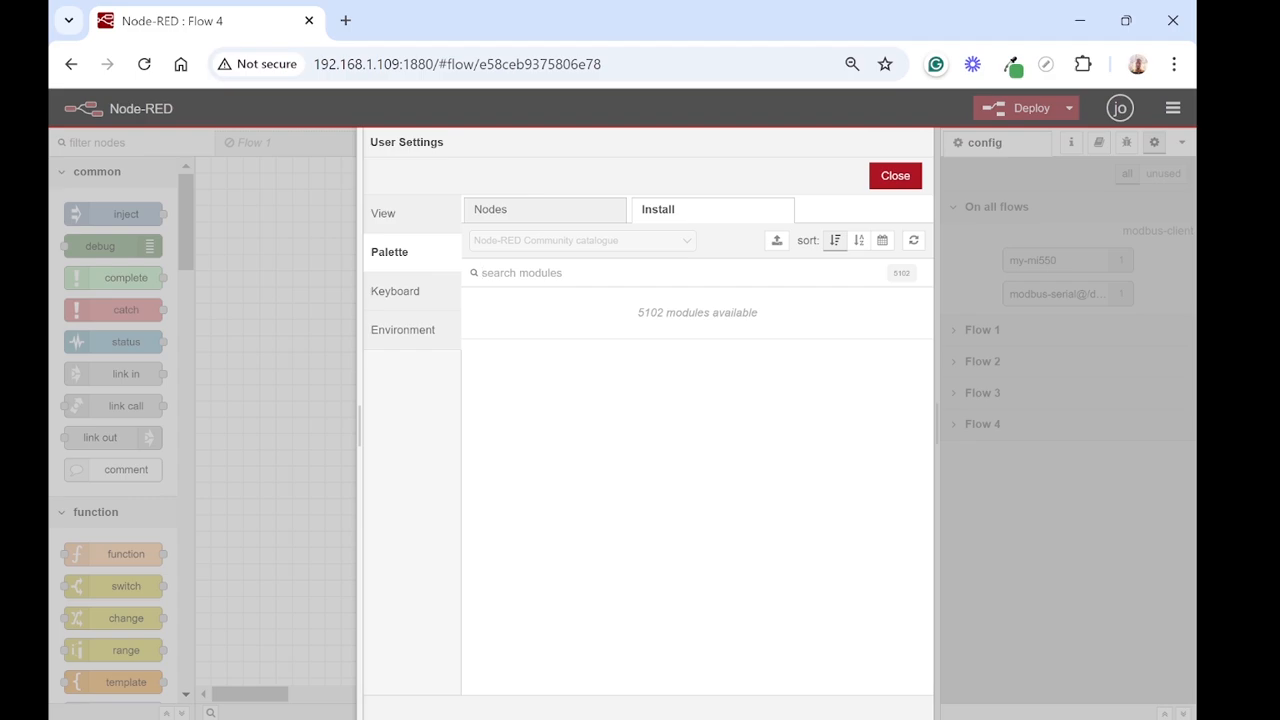
text(modb)
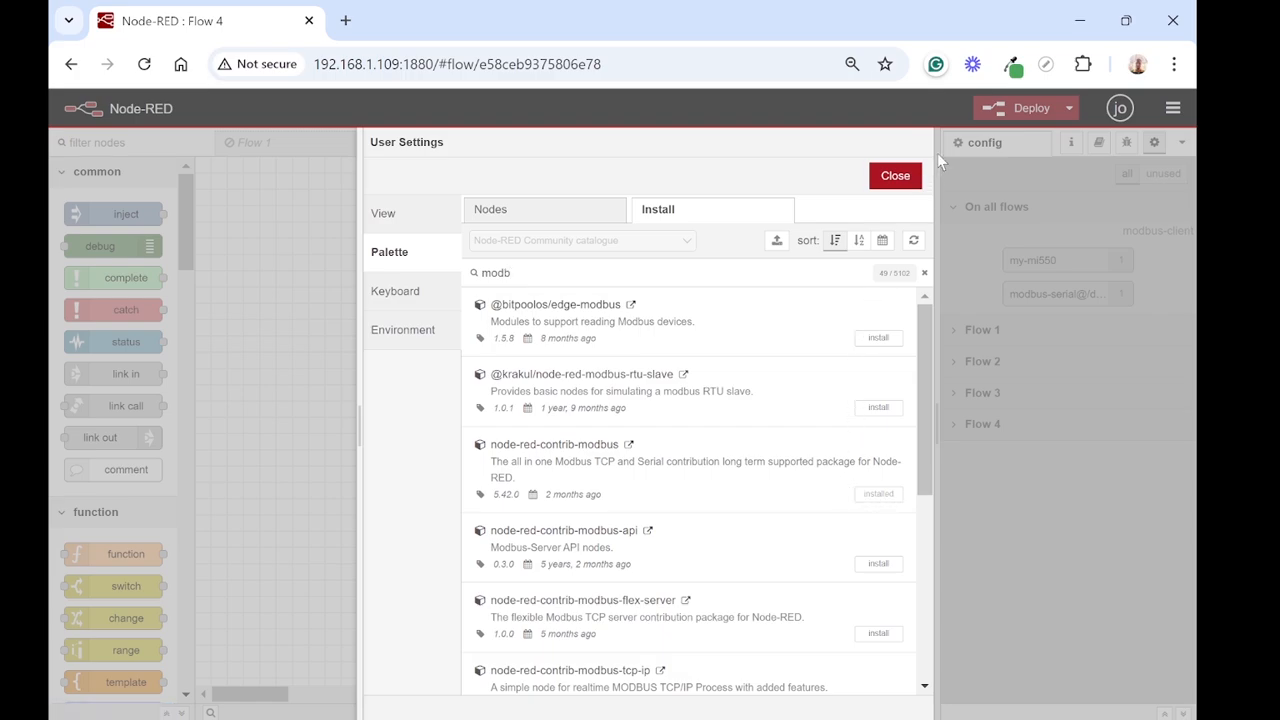
click(893, 177)
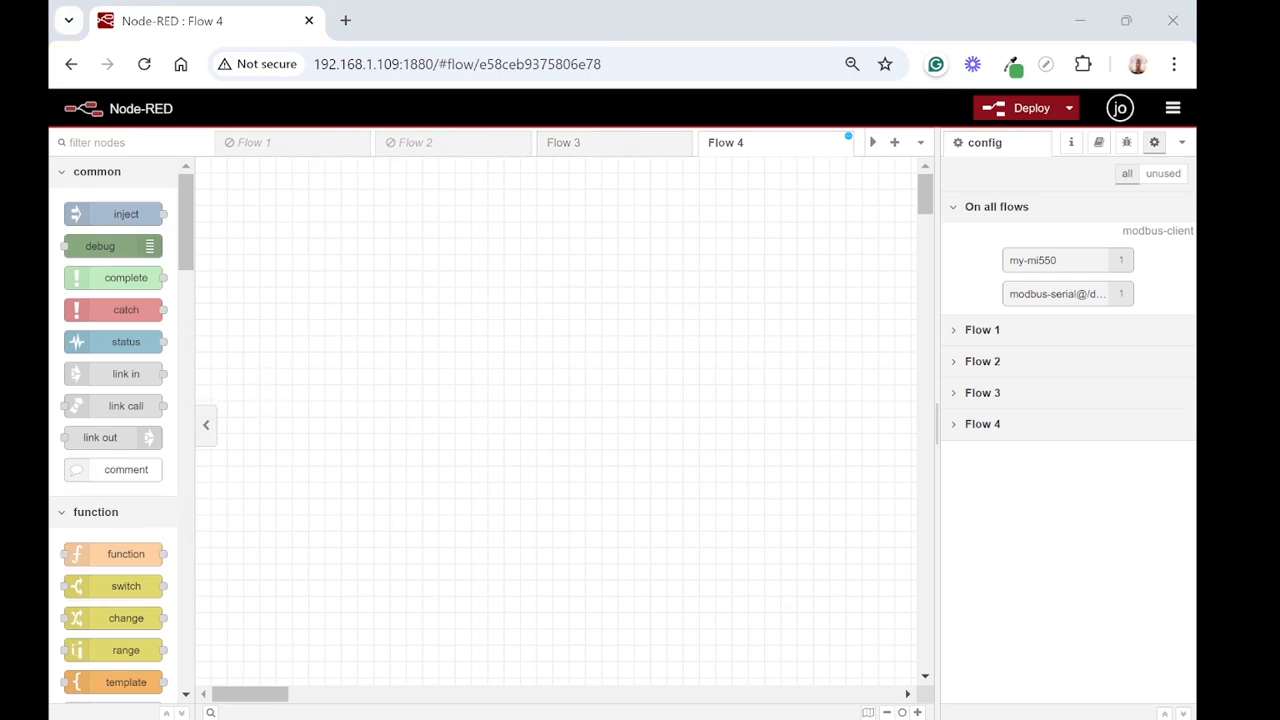
Step: Filter the node palette by "mod" and place a Modbus-Read node on the Flow 4 canvas
click(97, 143)
text(mod)
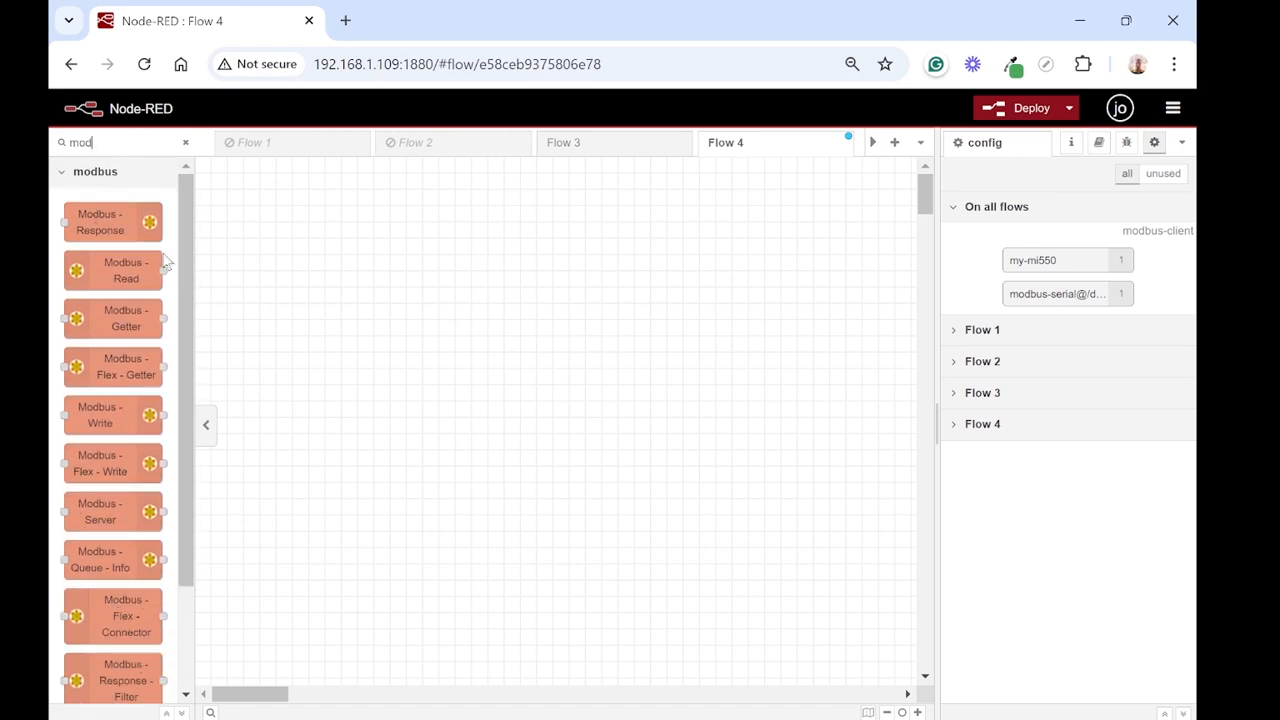
mouse_move(112, 262)
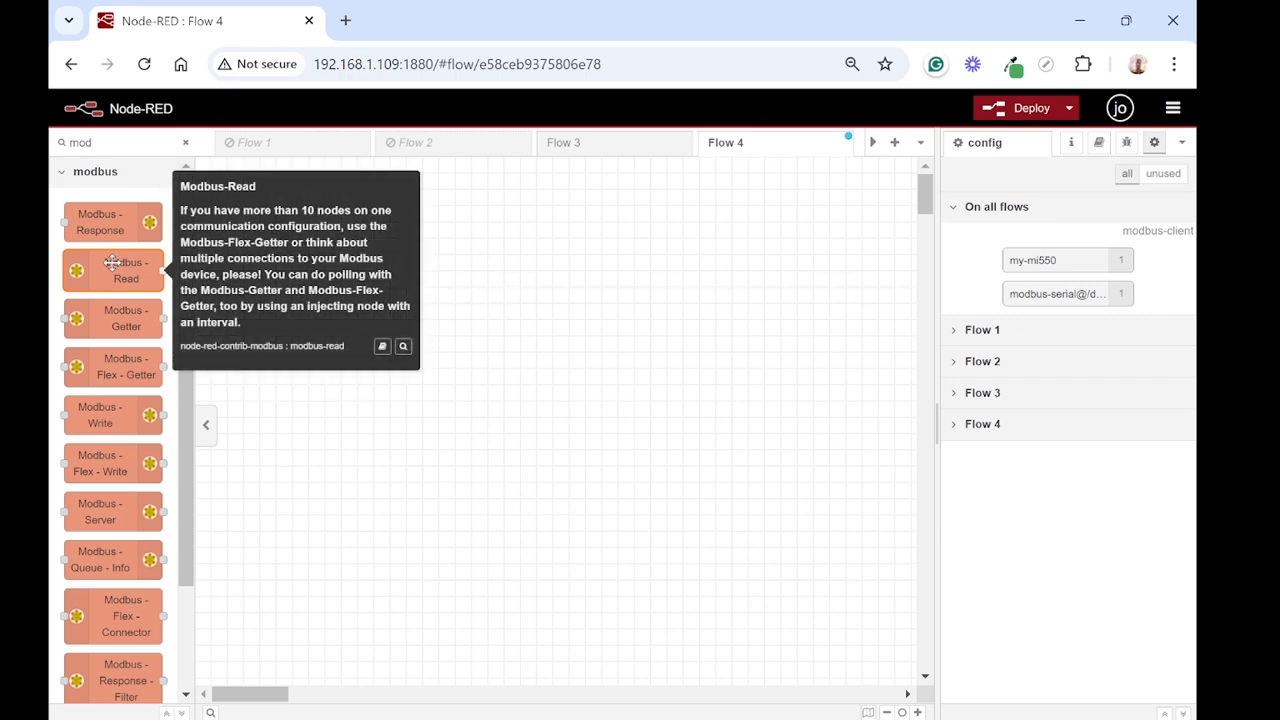
drag(112, 262, 421, 334)
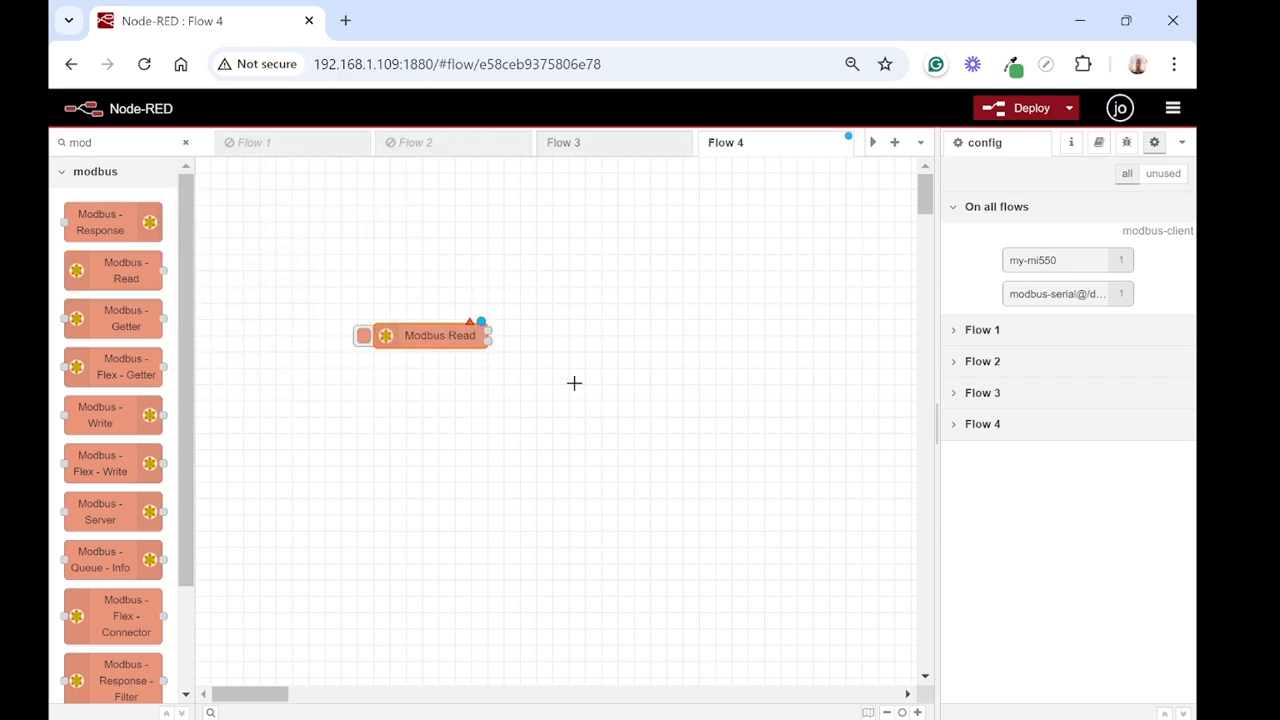
Step: Open the Modbus-Read node's properties and set its server to modbus-serial@/dev/ttyUSB0:9600
double_click(423, 336)
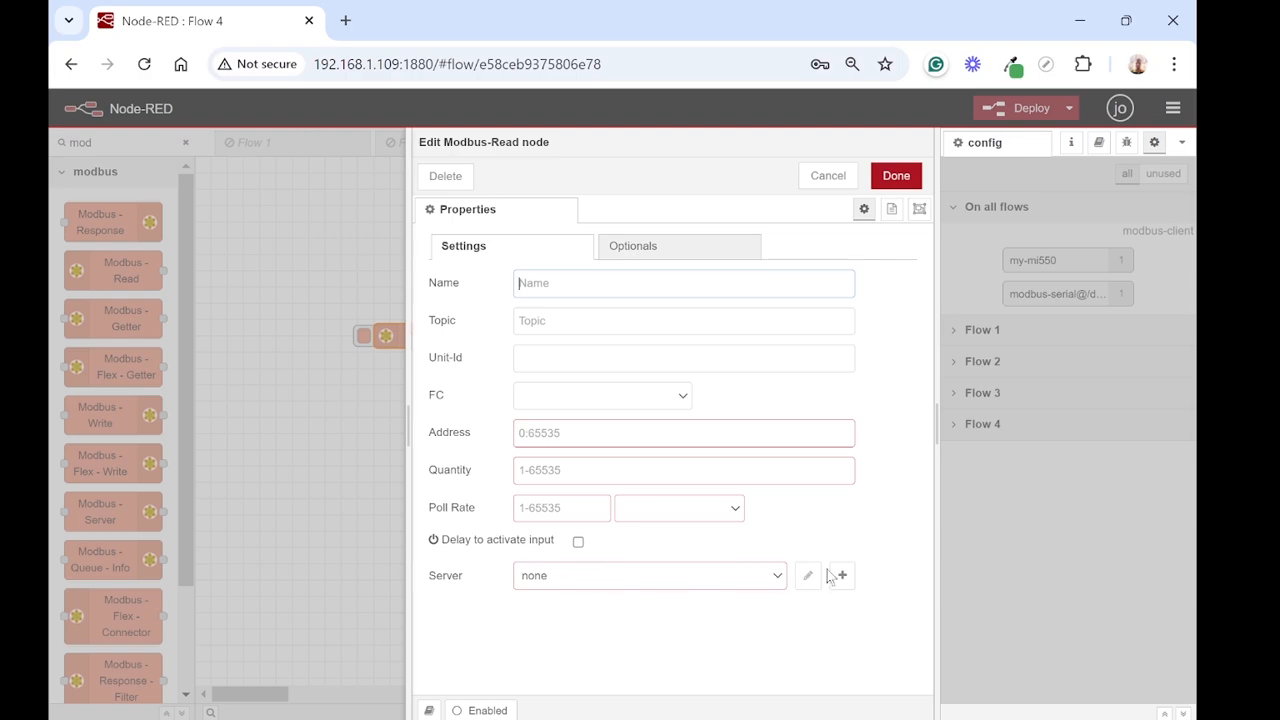
click(778, 577)
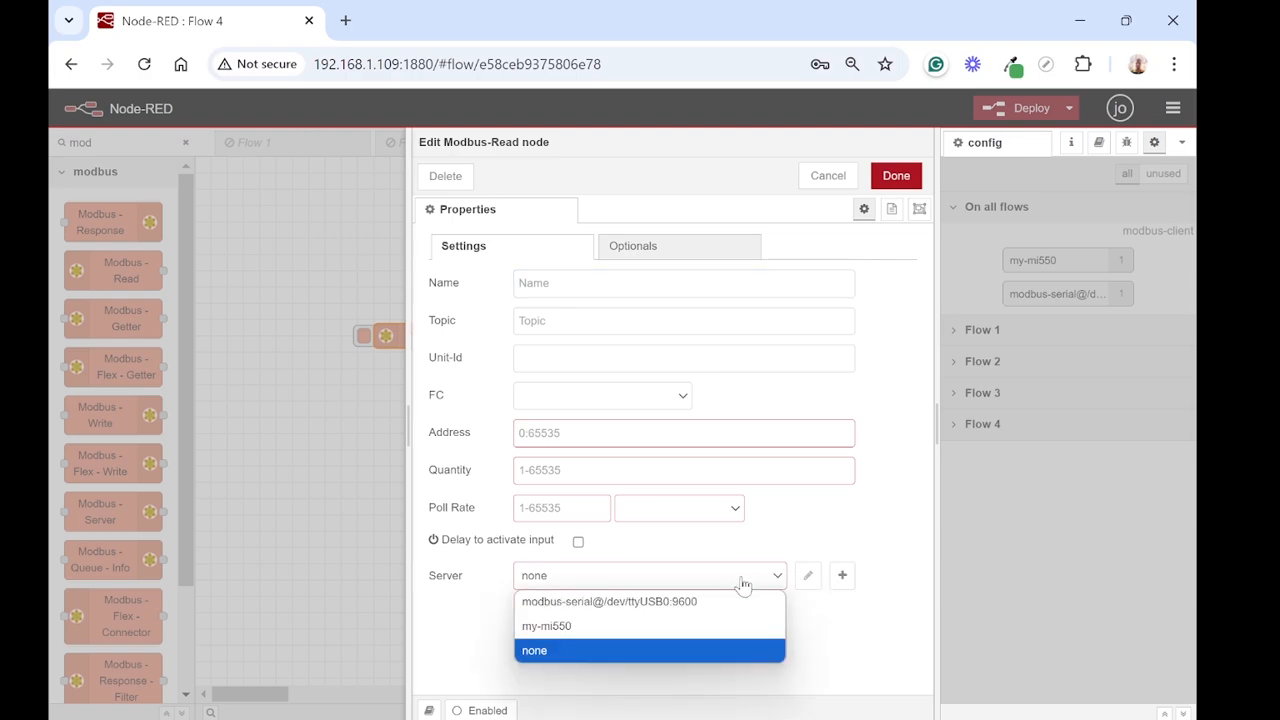
click(666, 603)
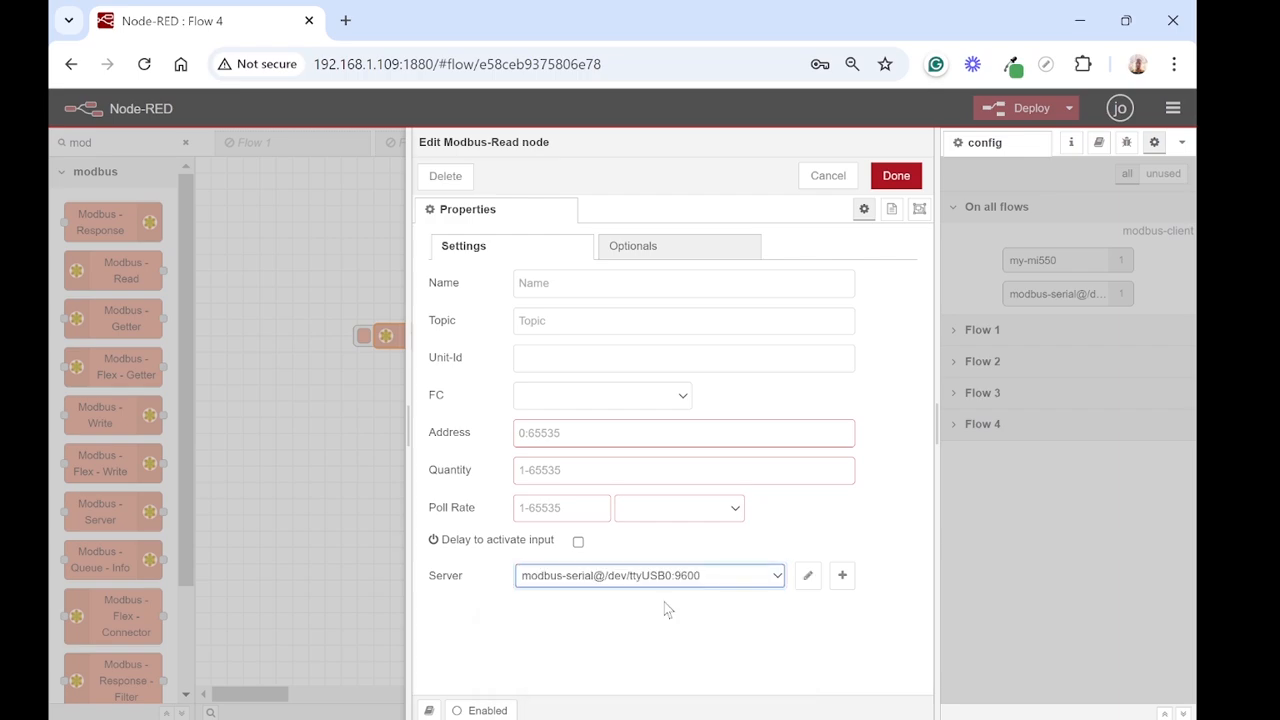
Step: Open the configuration of the modbus-serial@/dev/ttyUSB0:9600 server and choose Serial Expert as its connection type
click(808, 576)
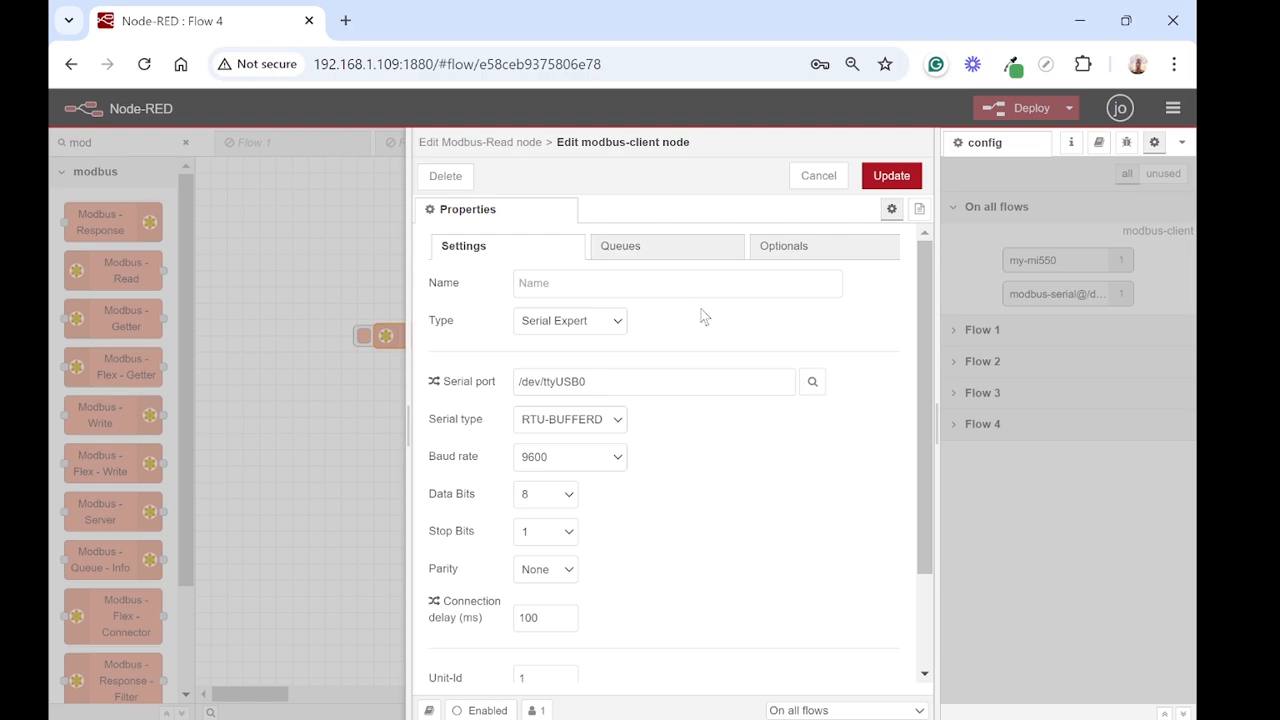
click(618, 322)
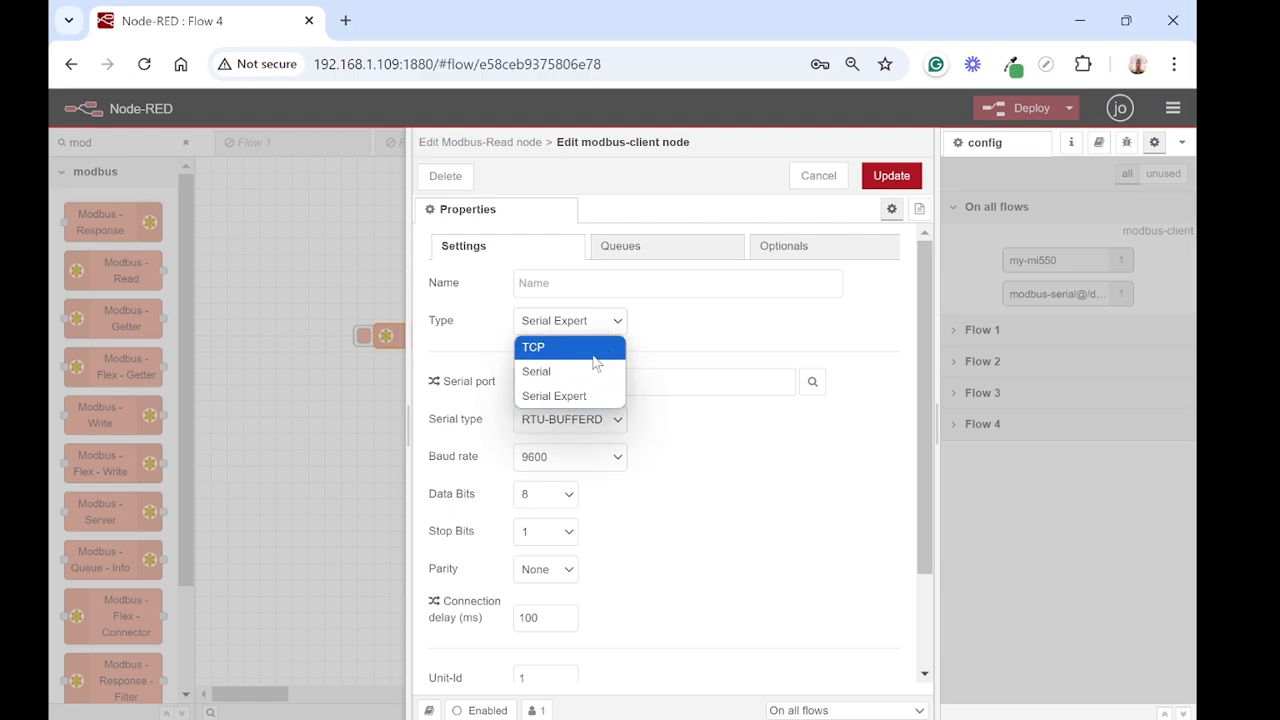
click(582, 372)
click(594, 324)
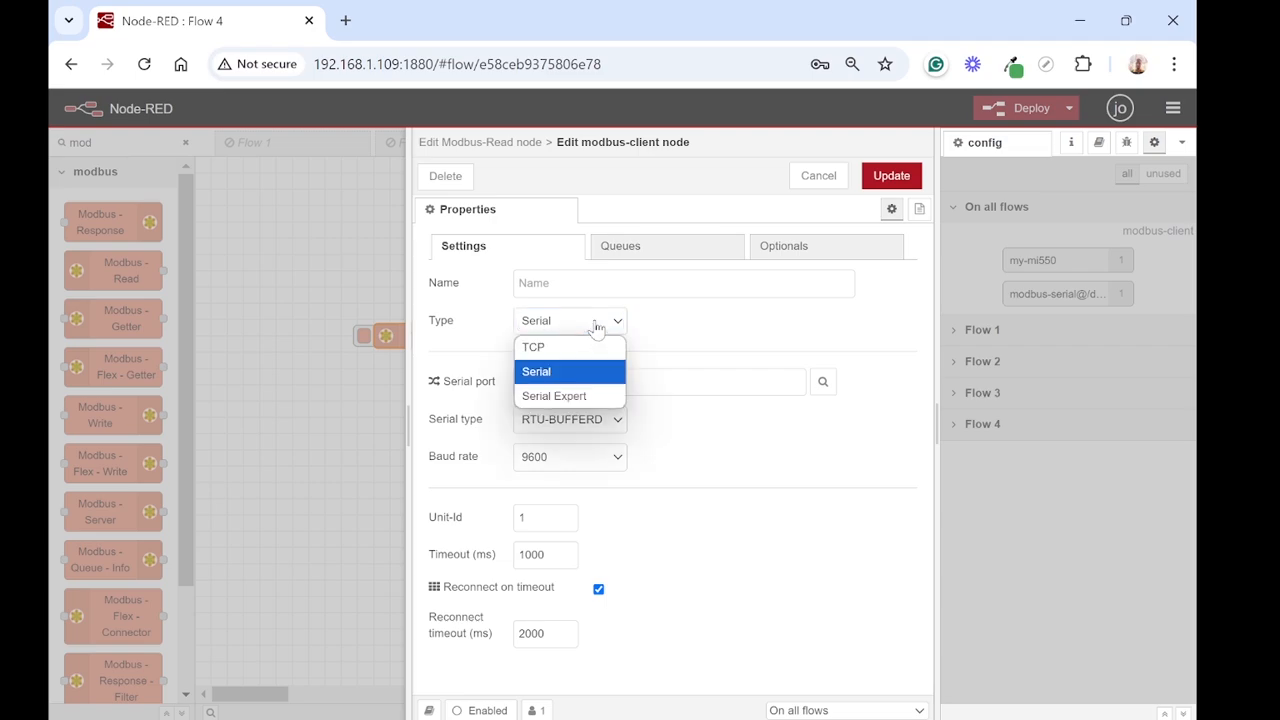
click(582, 397)
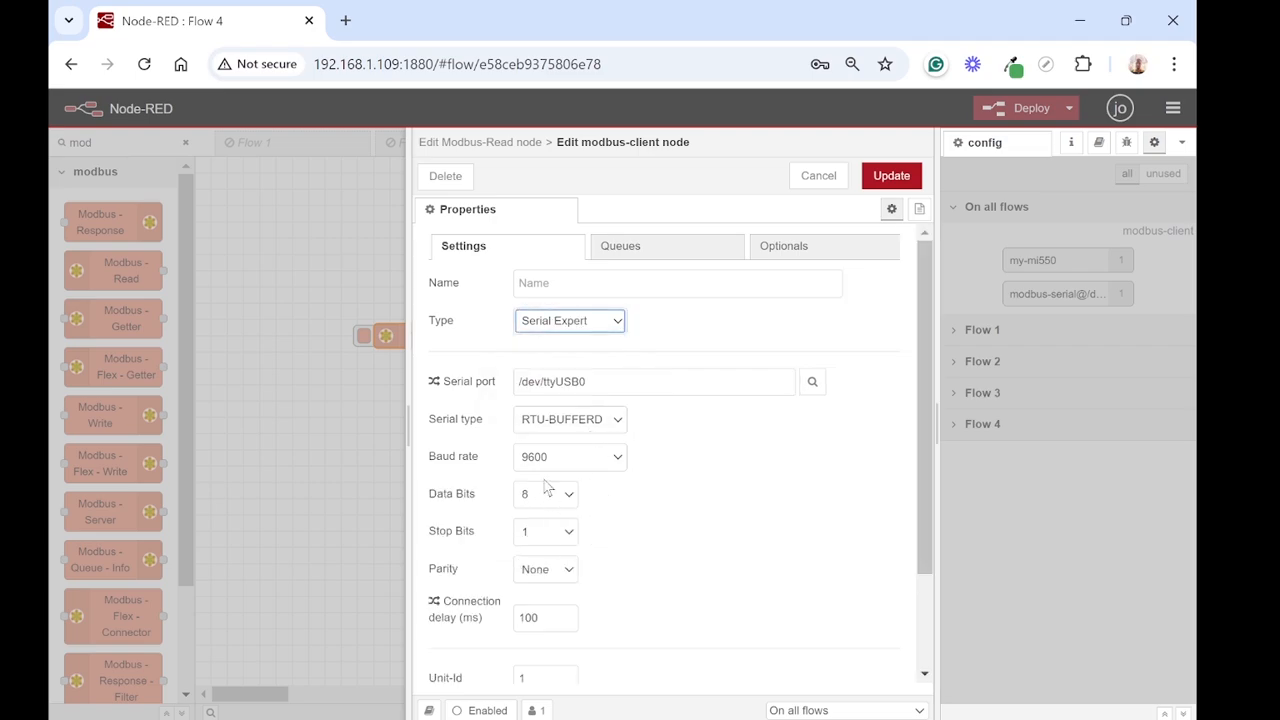
click(740, 400)
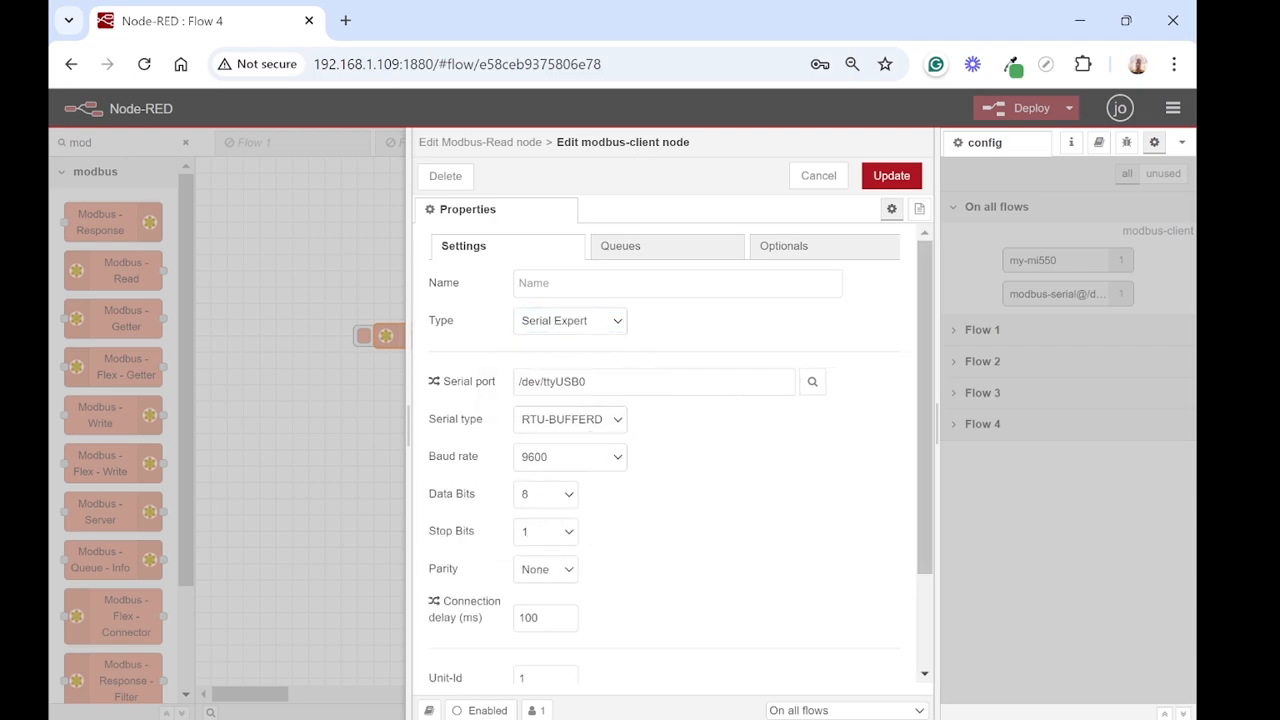
Step: Search for available serial ports, select /dev/ttyUSB0, and keep RTU-BUFFERD as the serial type
click(808, 386)
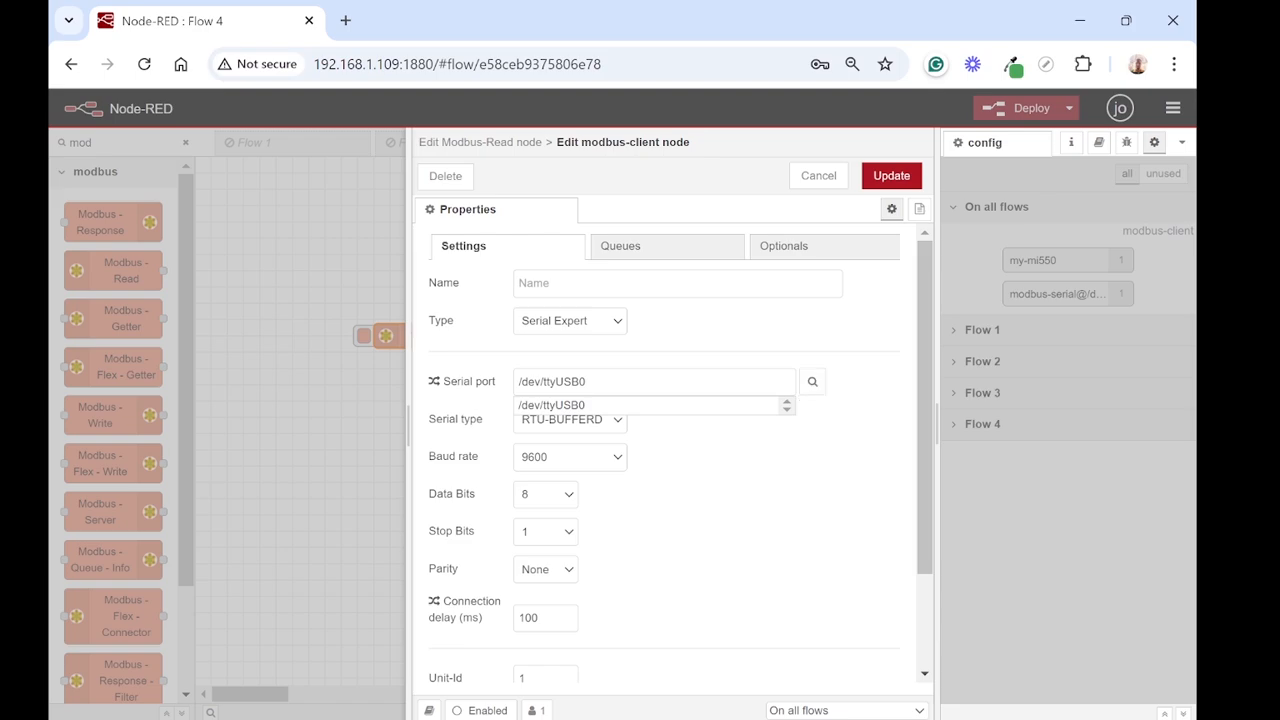
click(585, 406)
click(617, 420)
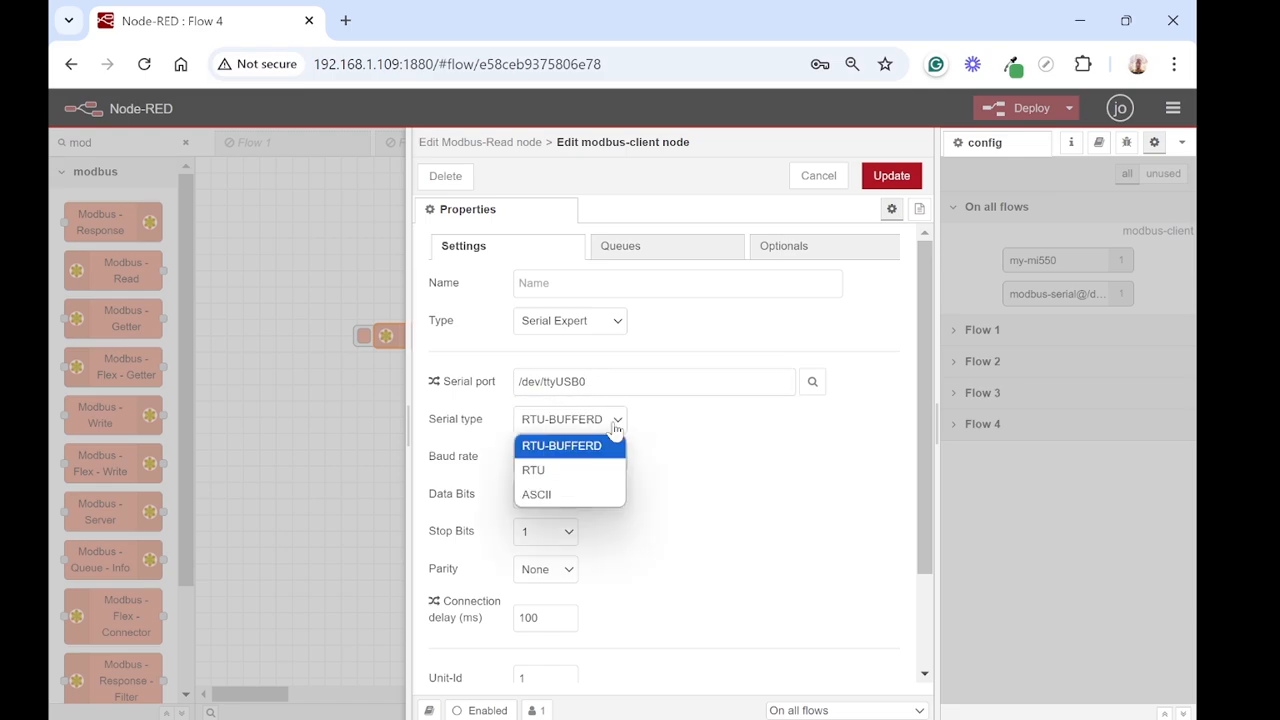
click(707, 423)
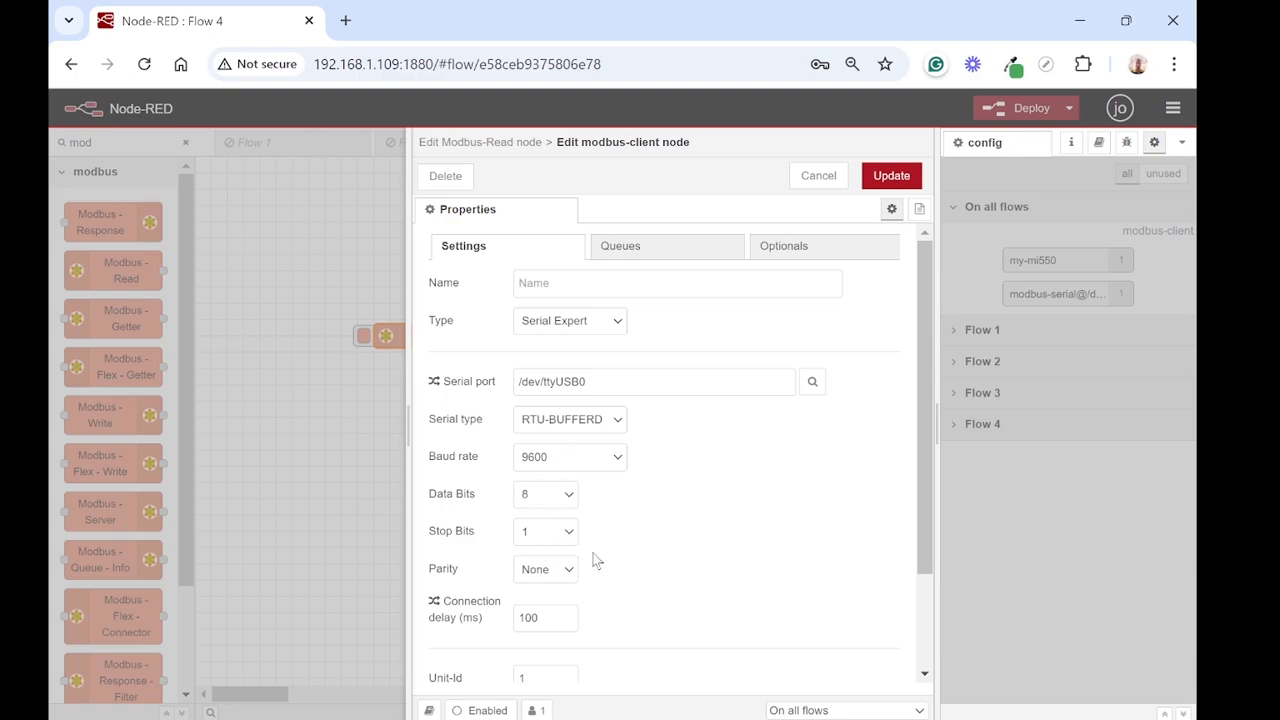
Step: Review the remaining modbus-client settings down to the Unit-Id and save the server configuration
scroll(602, 619, down, 2)
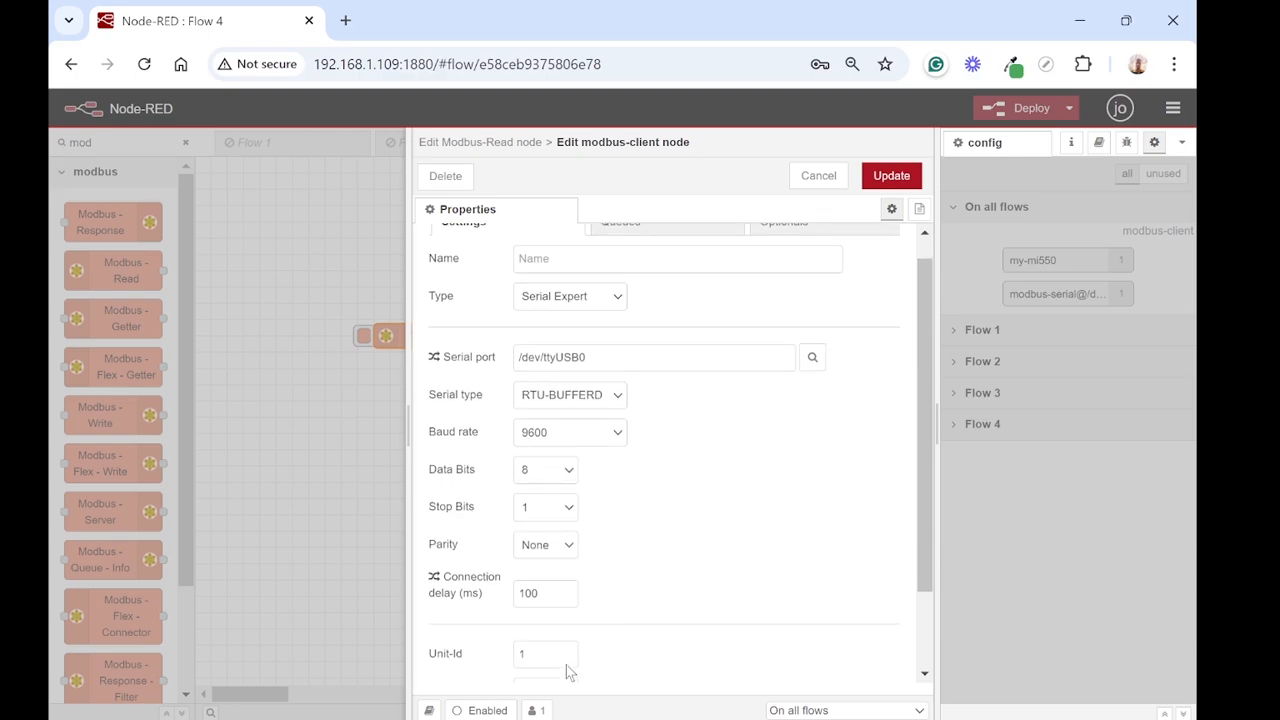
click(548, 553)
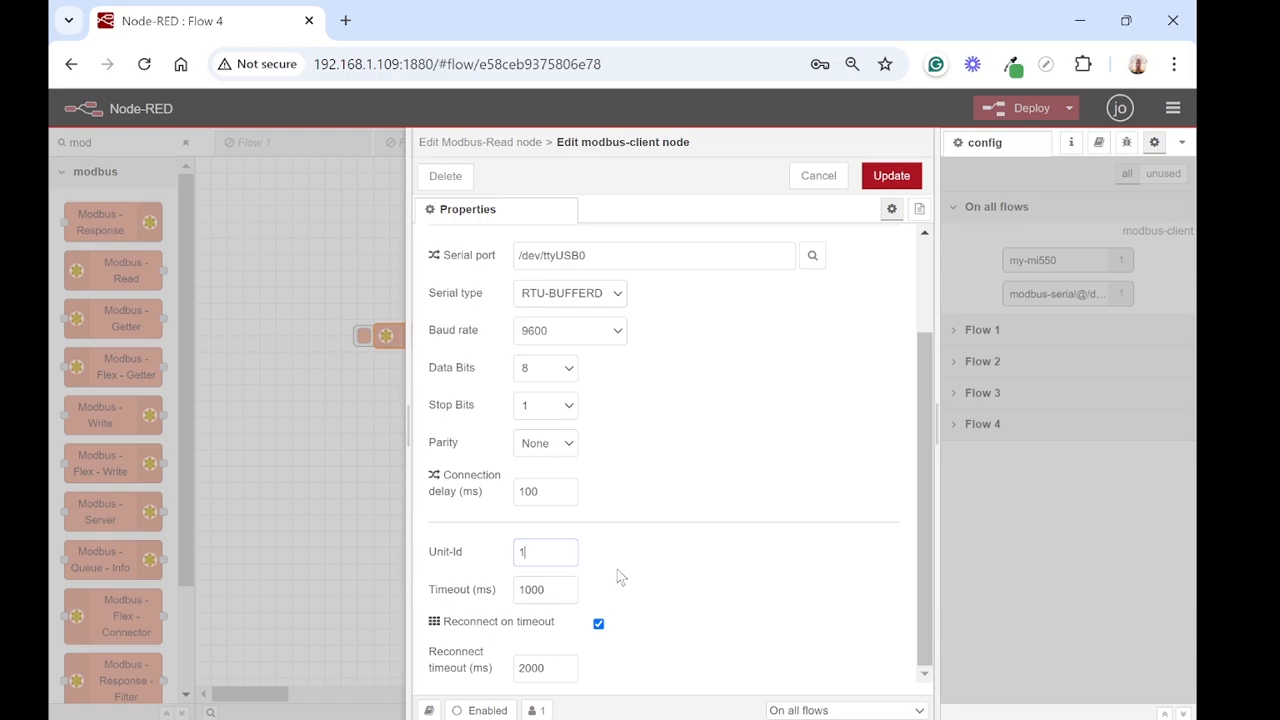
scroll(672, 546, up, 2)
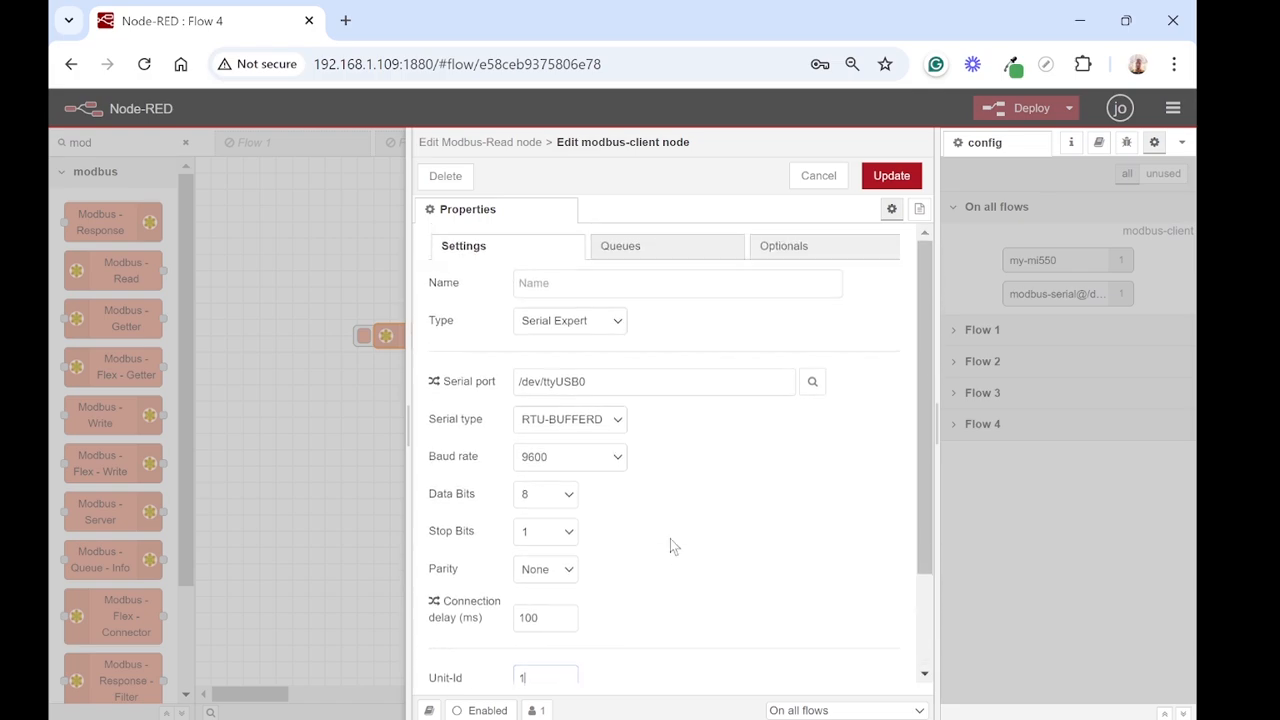
click(892, 180)
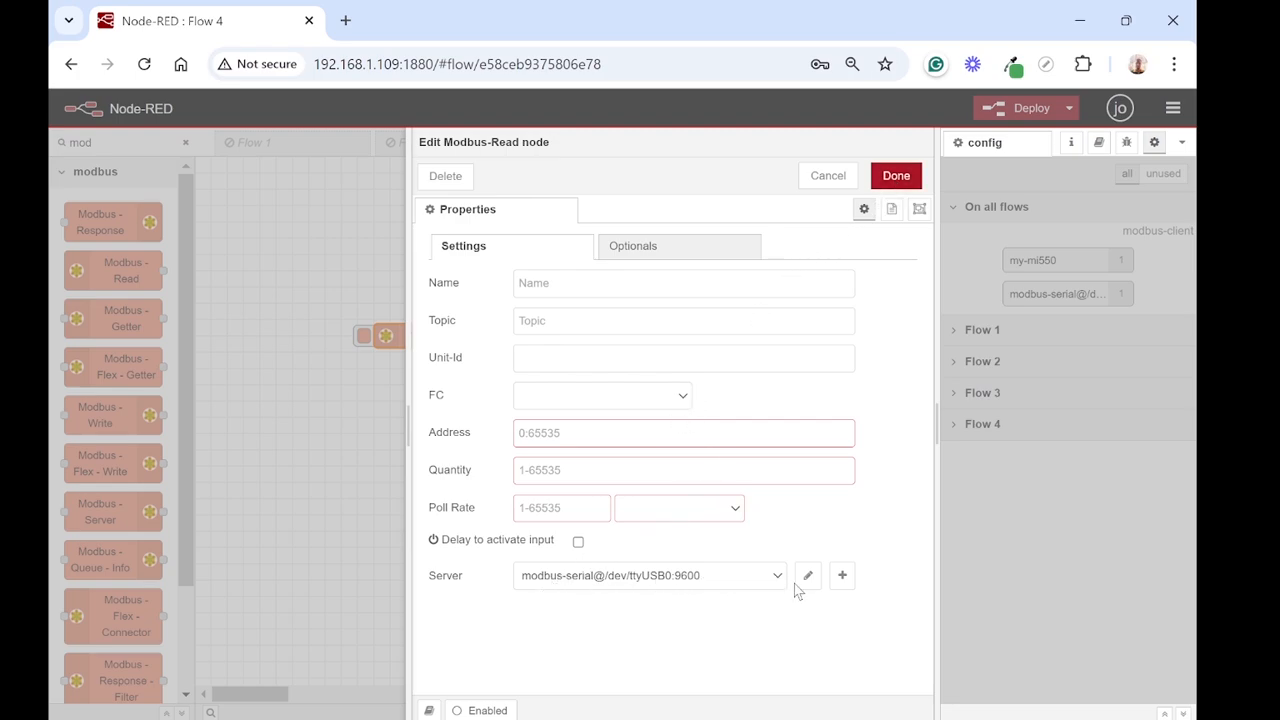
Step: Set the Modbus-Read node's address to 70, quantity to 2 and poll rate to 1 second, and confirm deploying the flow
click(640, 433)
text(70)
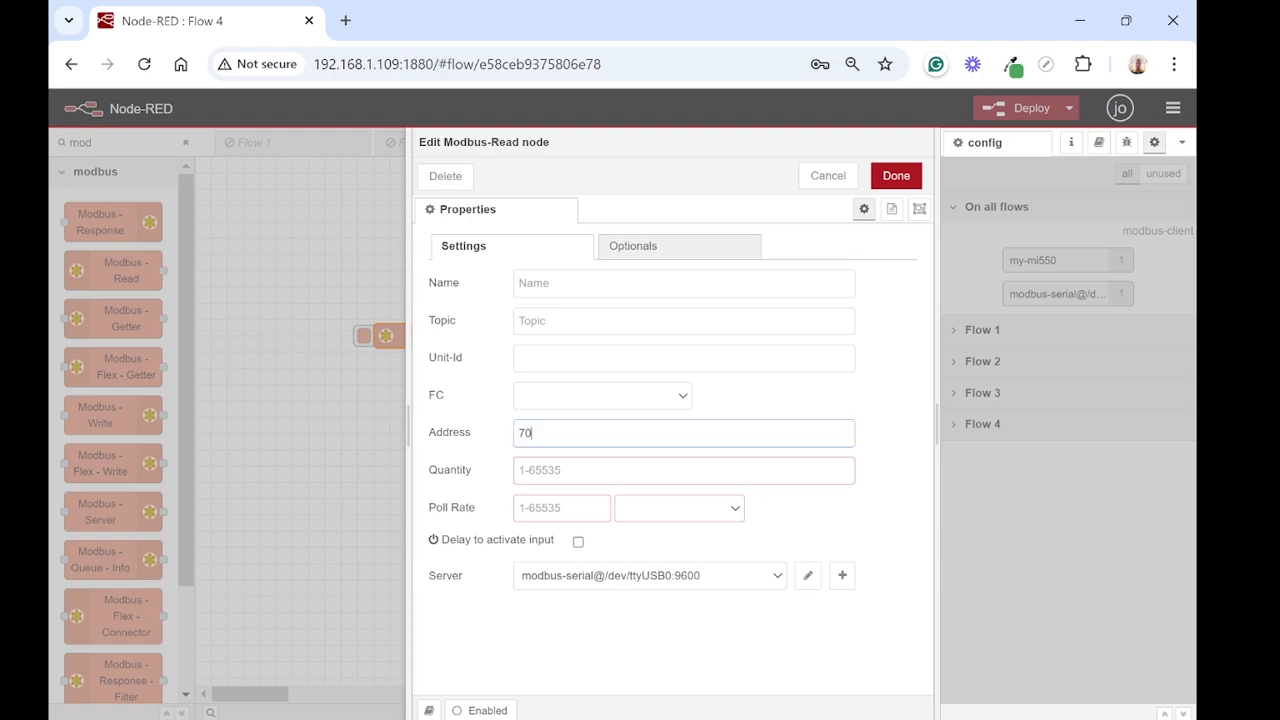
click(596, 470)
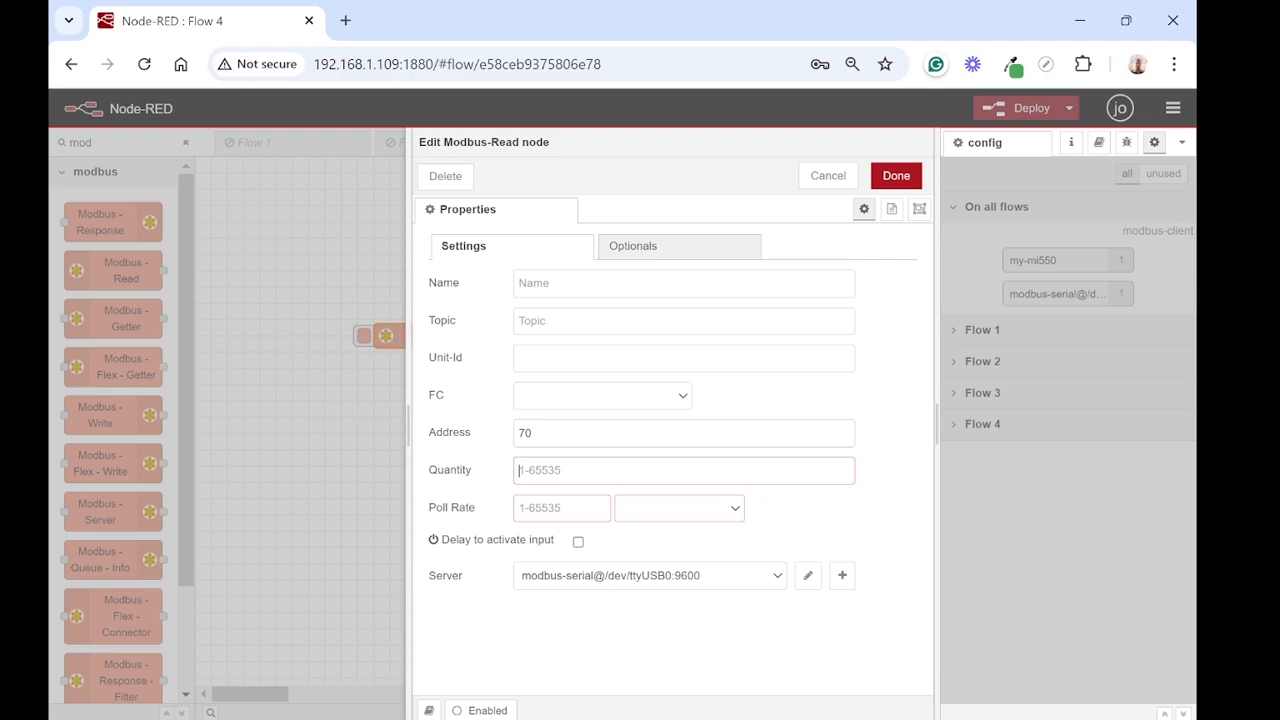
text(2)
click(576, 508)
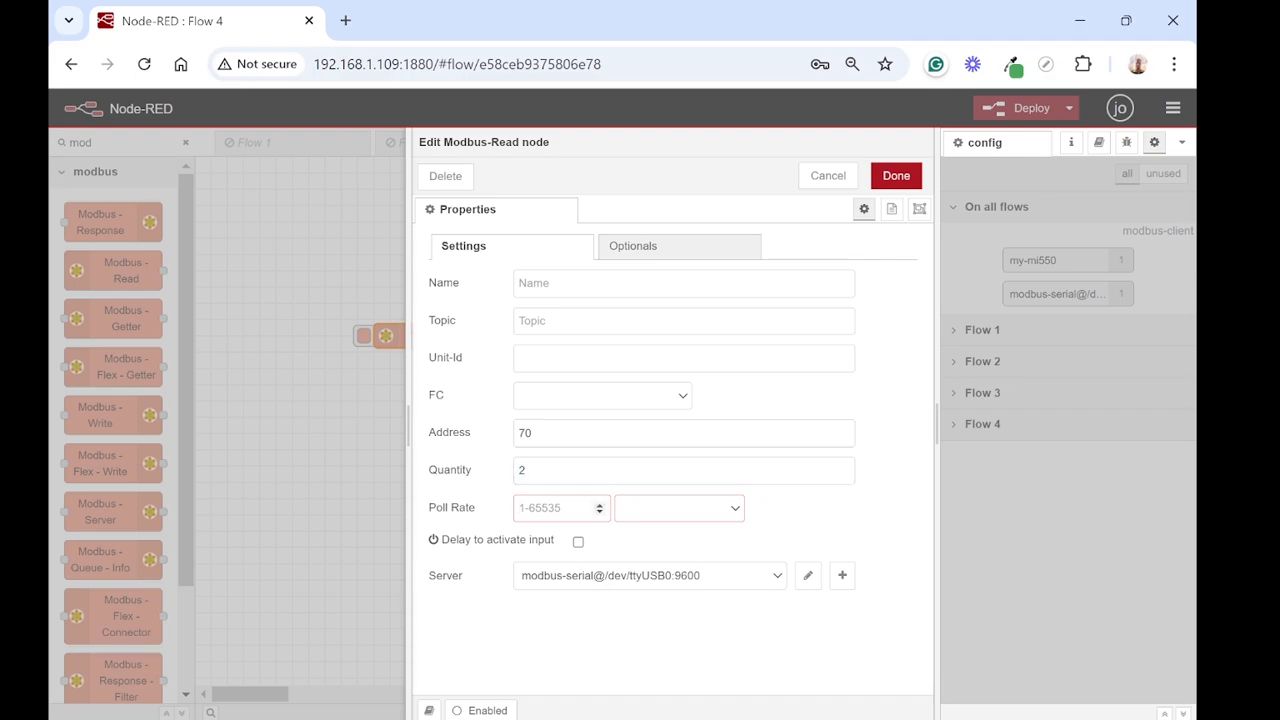
text(1)
click(698, 512)
click(677, 558)
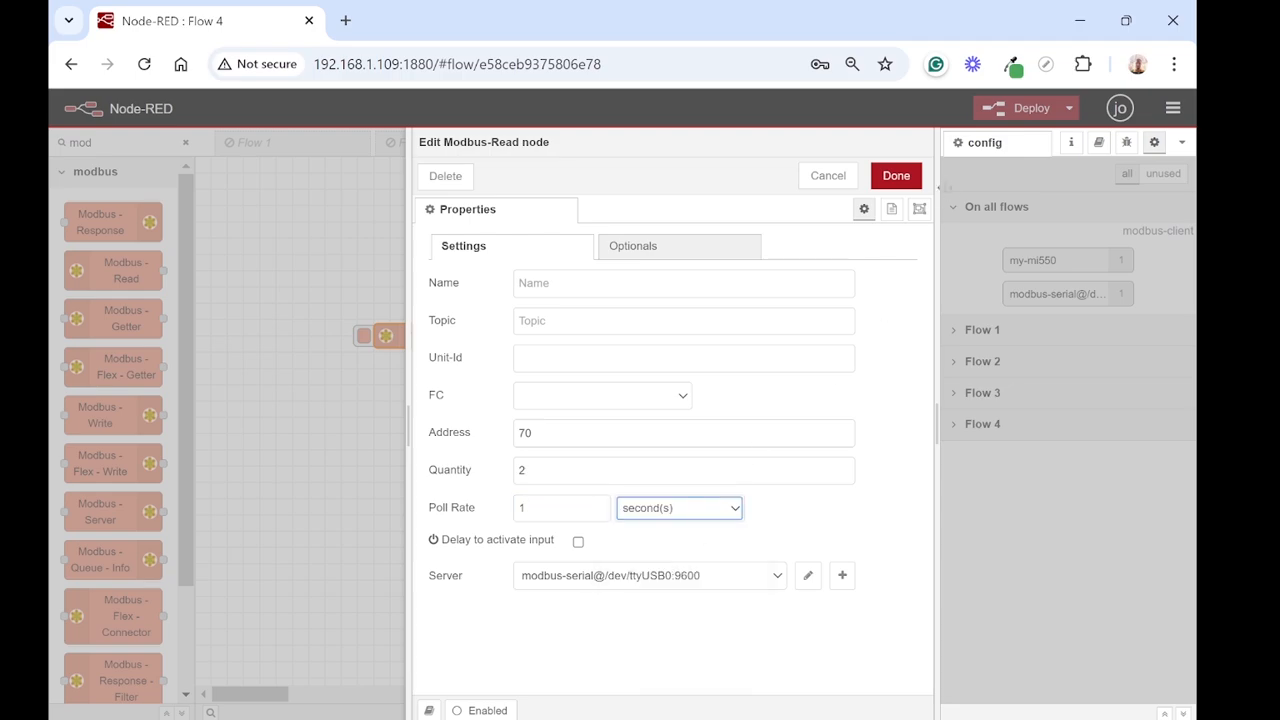
click(889, 185)
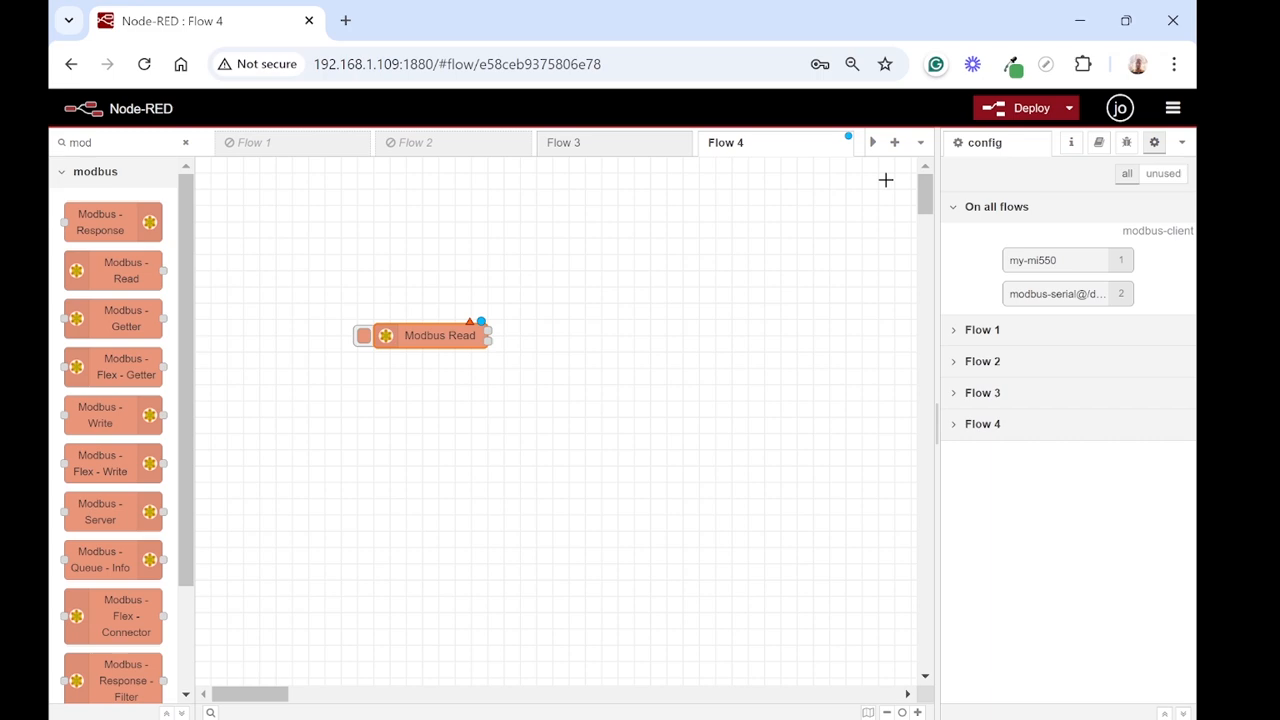
click(1028, 110)
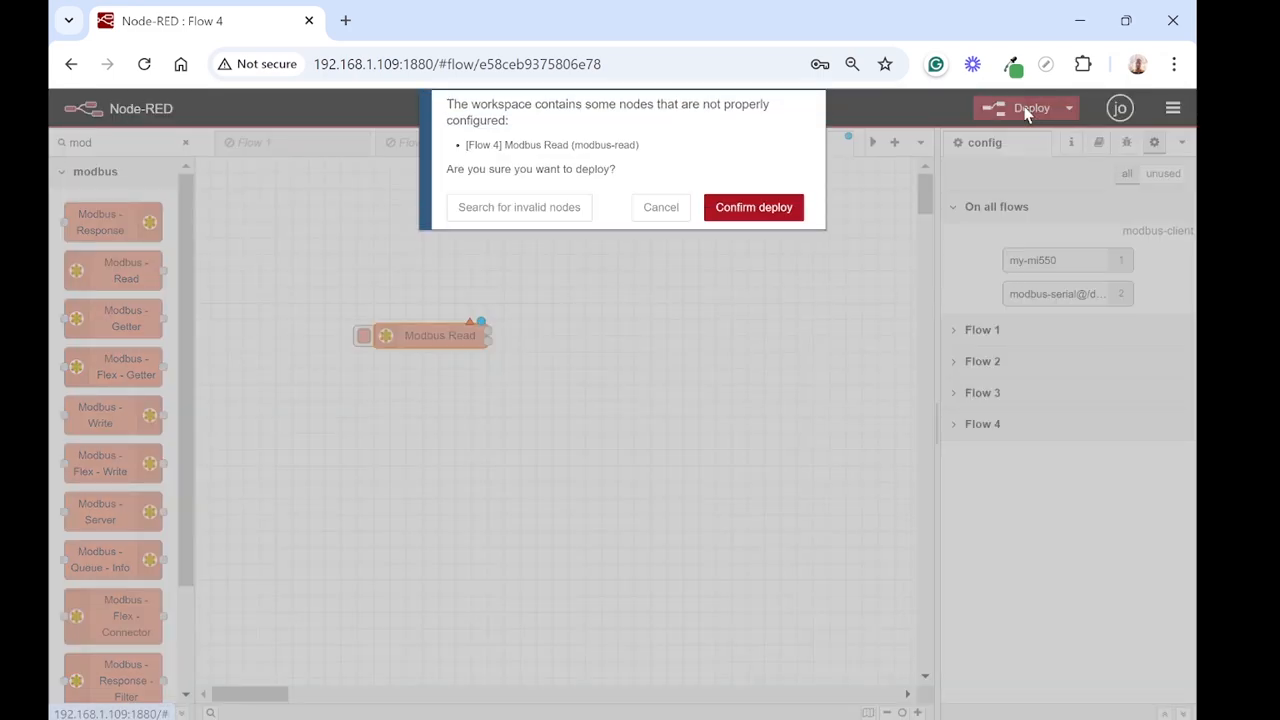
click(755, 209)
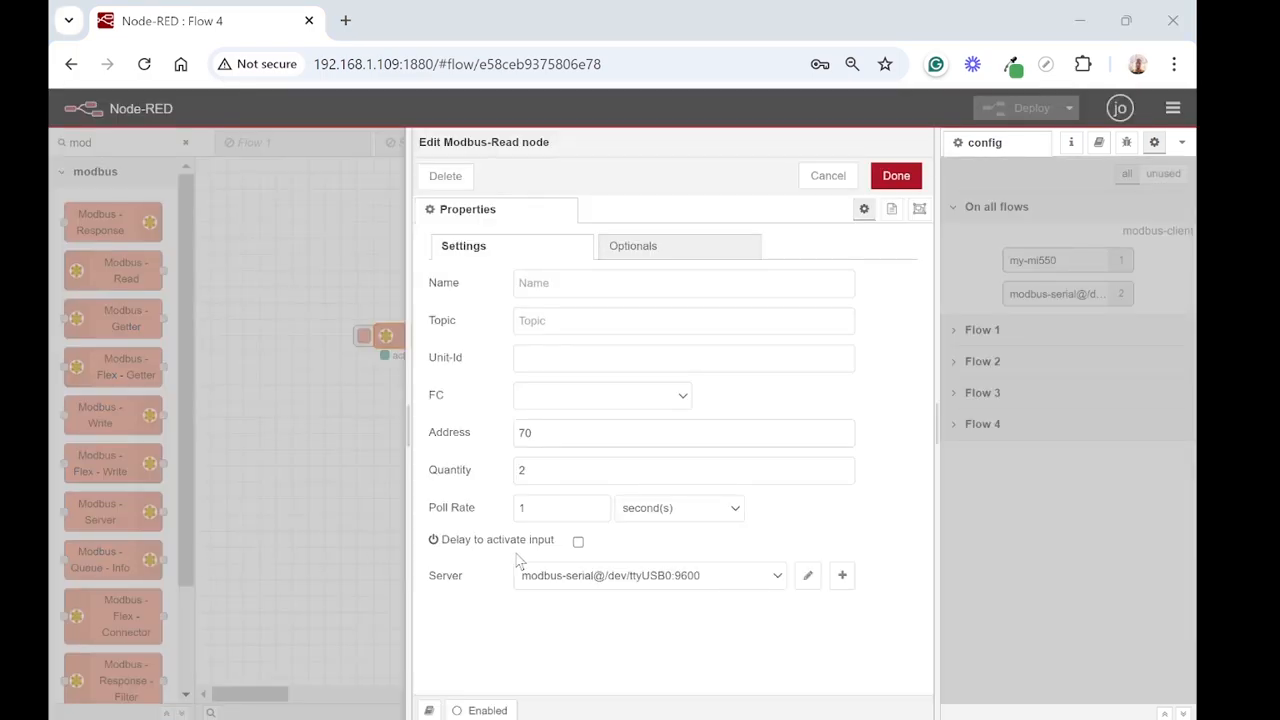
Step: Set the Modbus-Read node's function code to FC 3: Read Holding Registers and trigger the node's inject
click(685, 400)
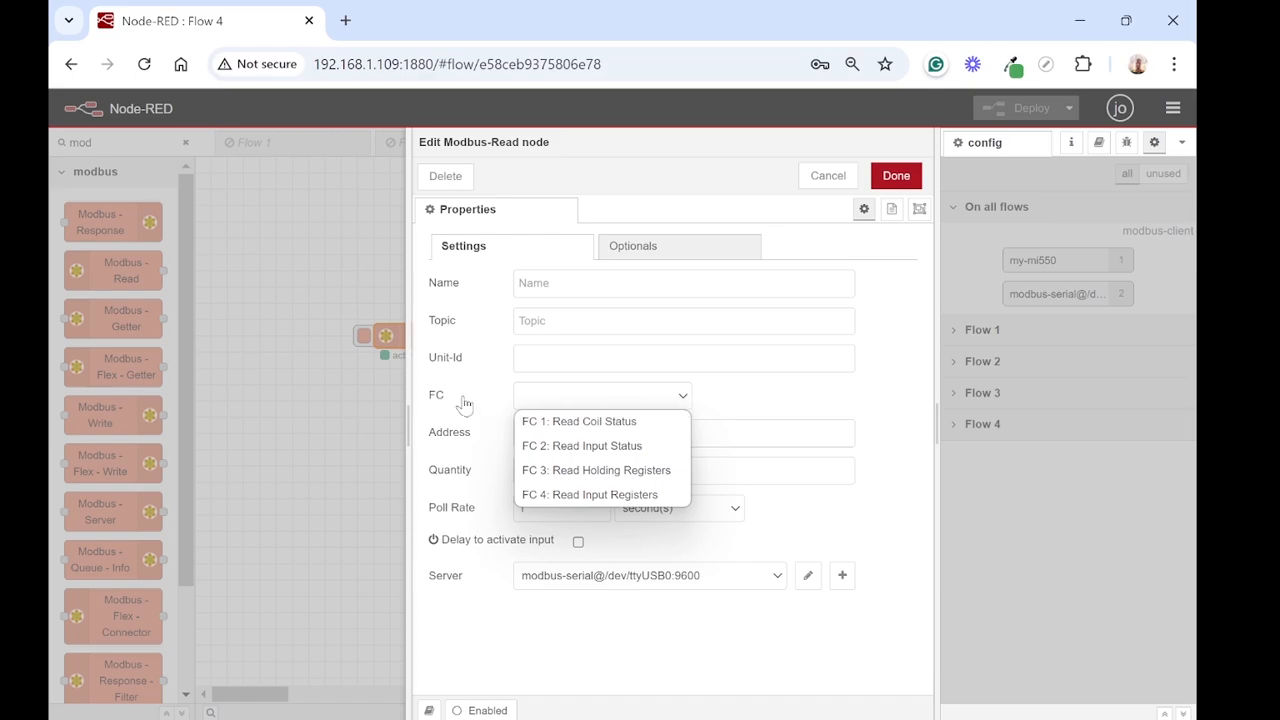
click(636, 470)
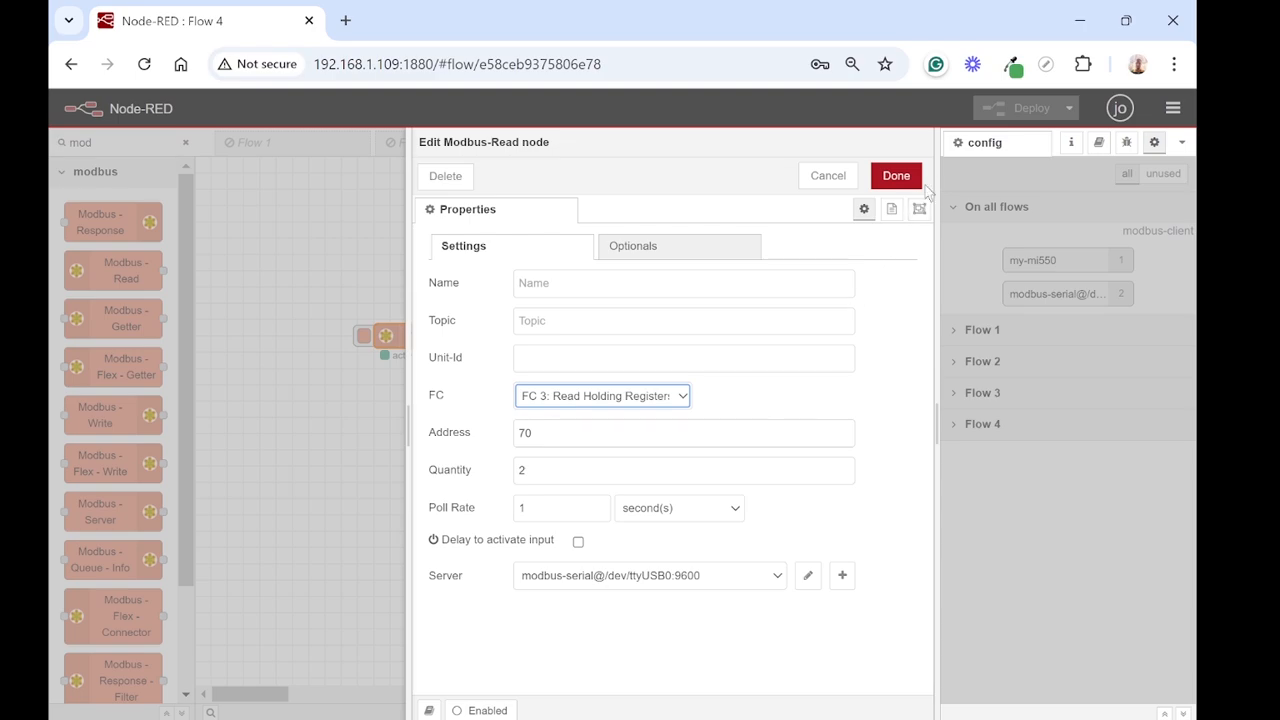
click(896, 177)
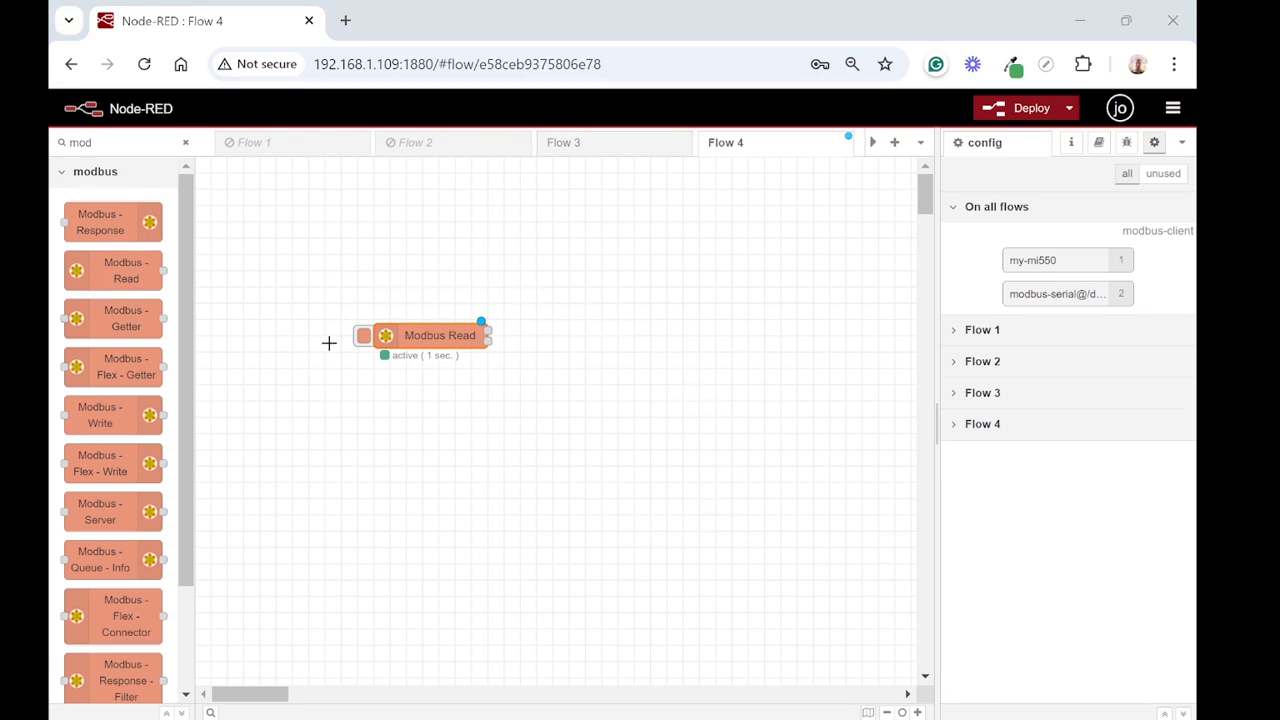
click(362, 338)
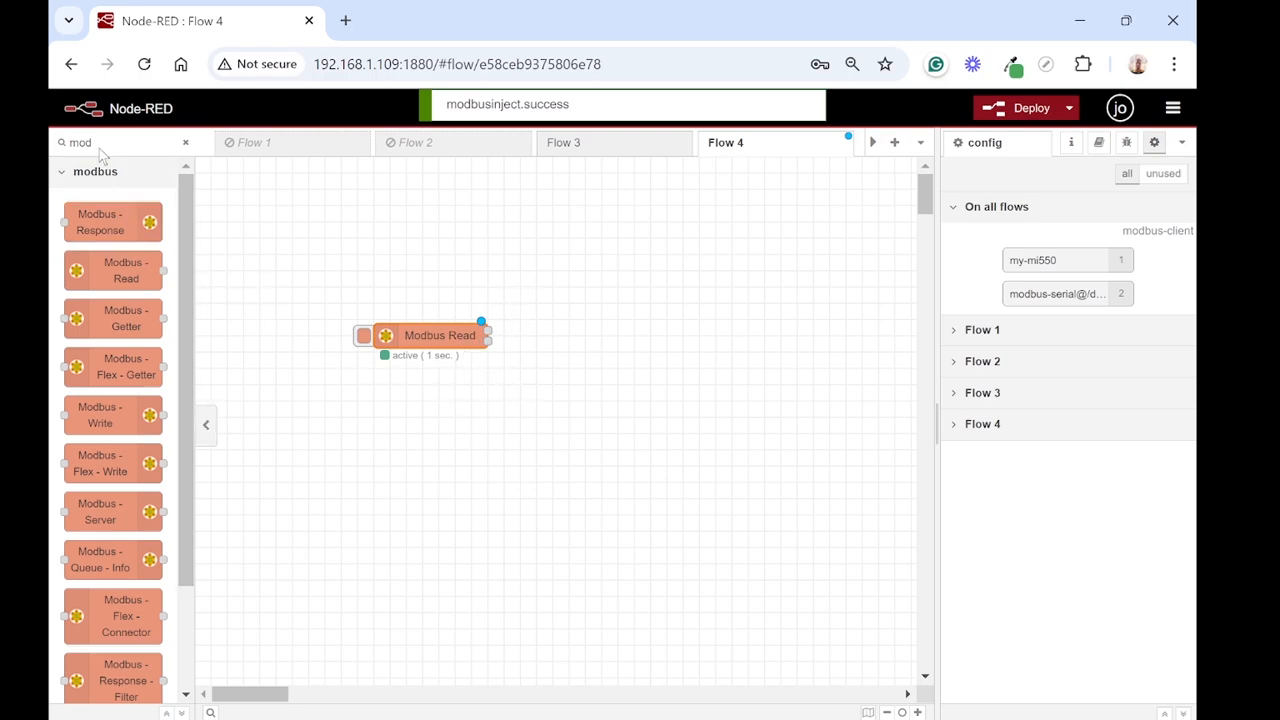
Step: Clear the palette filter and place a debug node on the canvas beyond the Modbus Read node's outputs
click(188, 142)
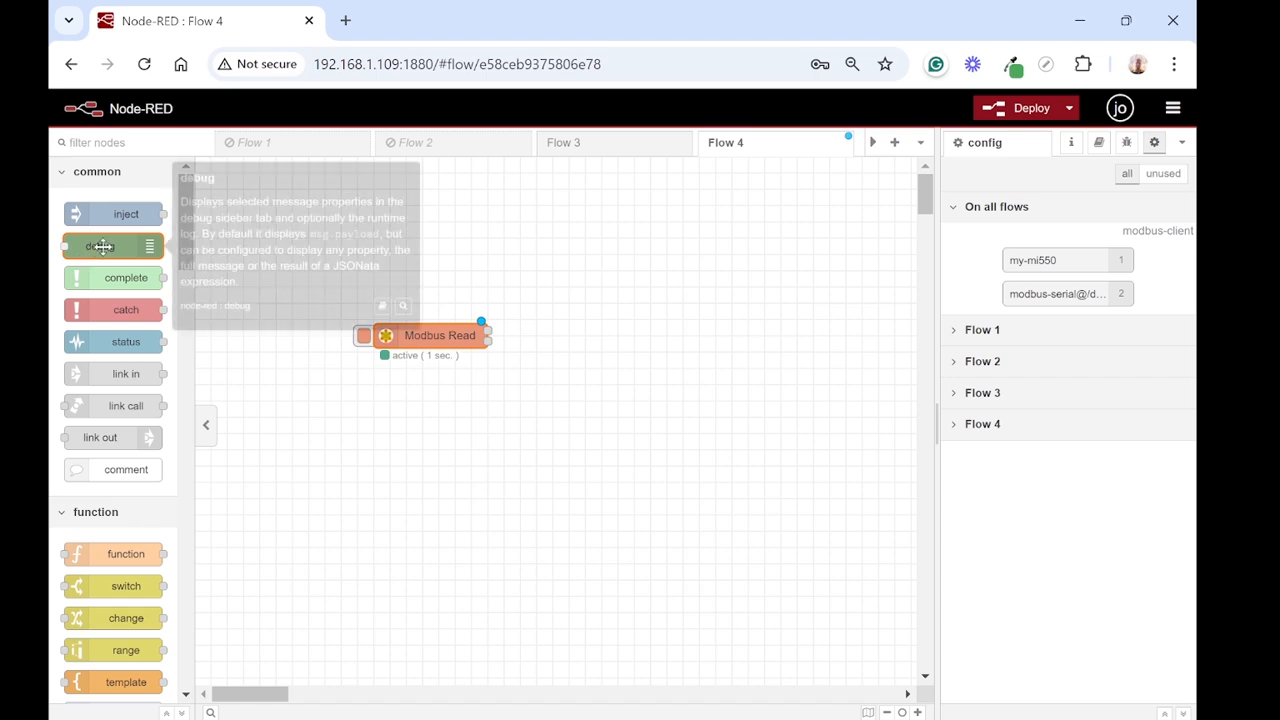
drag(96, 246, 651, 303)
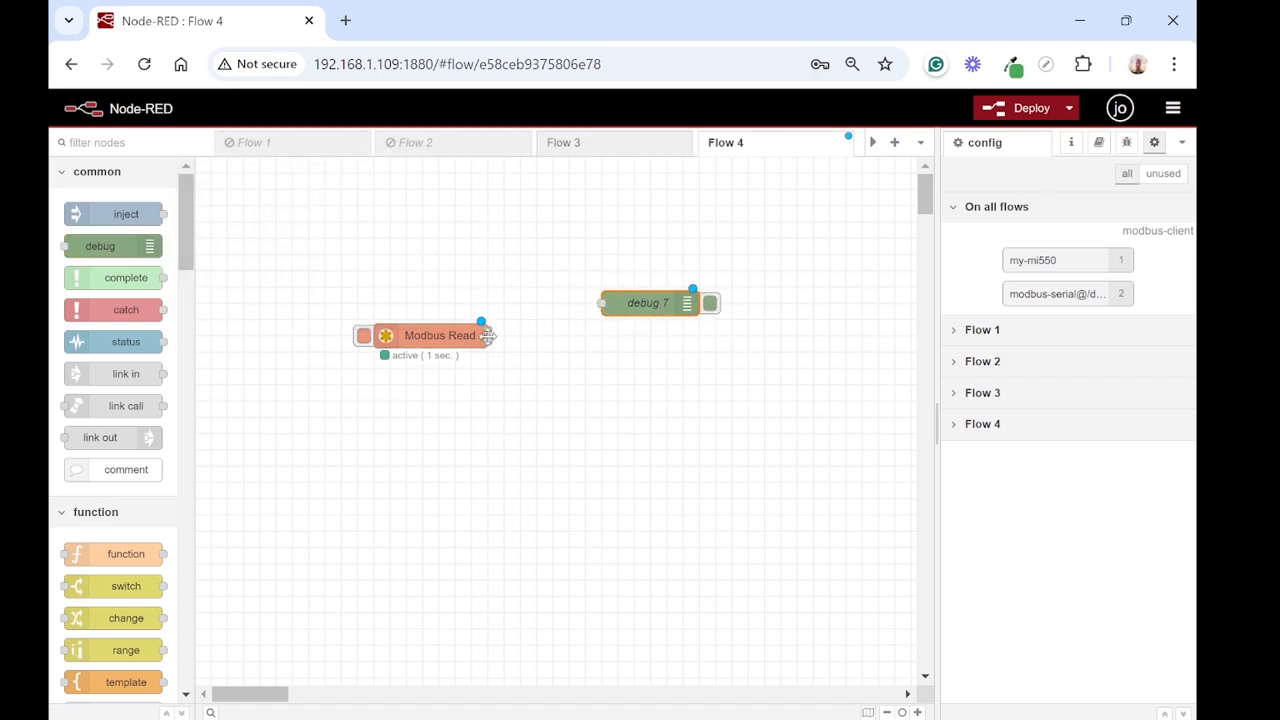
Step: Read the Modbus Read node's help text, focusing on what Output 1 and Output 2 deliver
click(467, 330)
click(1097, 143)
scroll(1060, 500, down, 3)
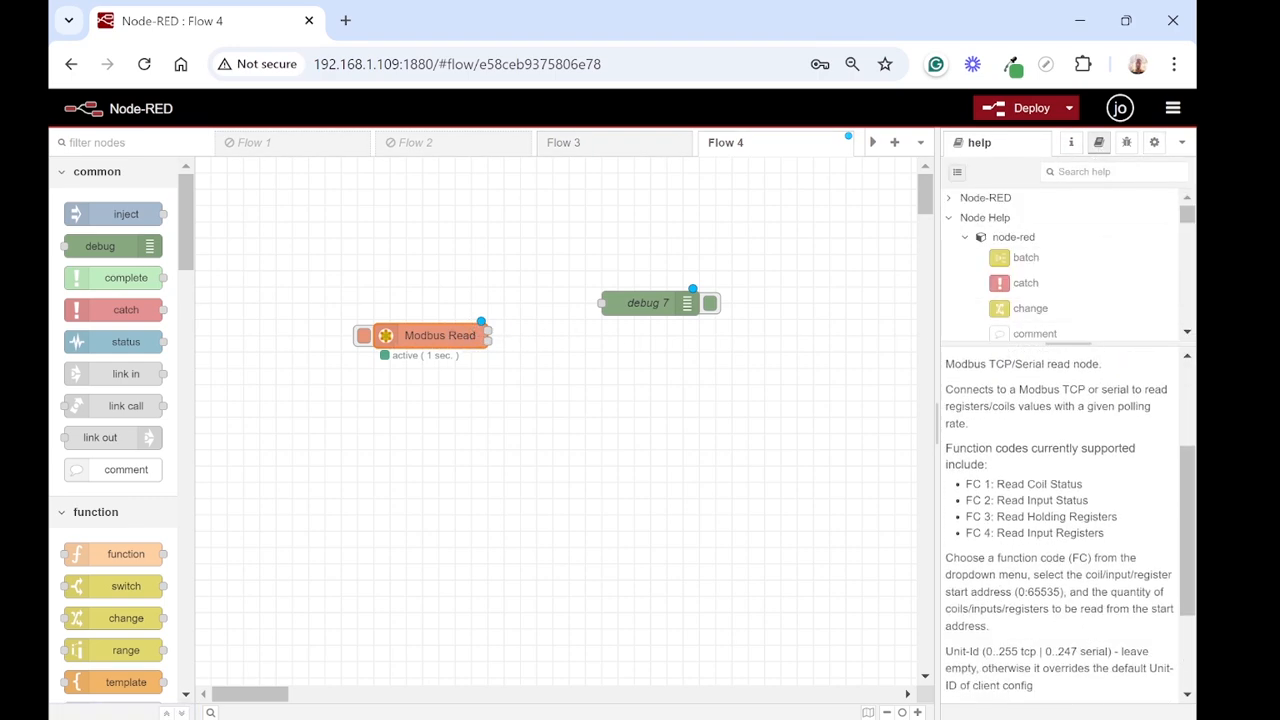
scroll(1060, 520, down, 3)
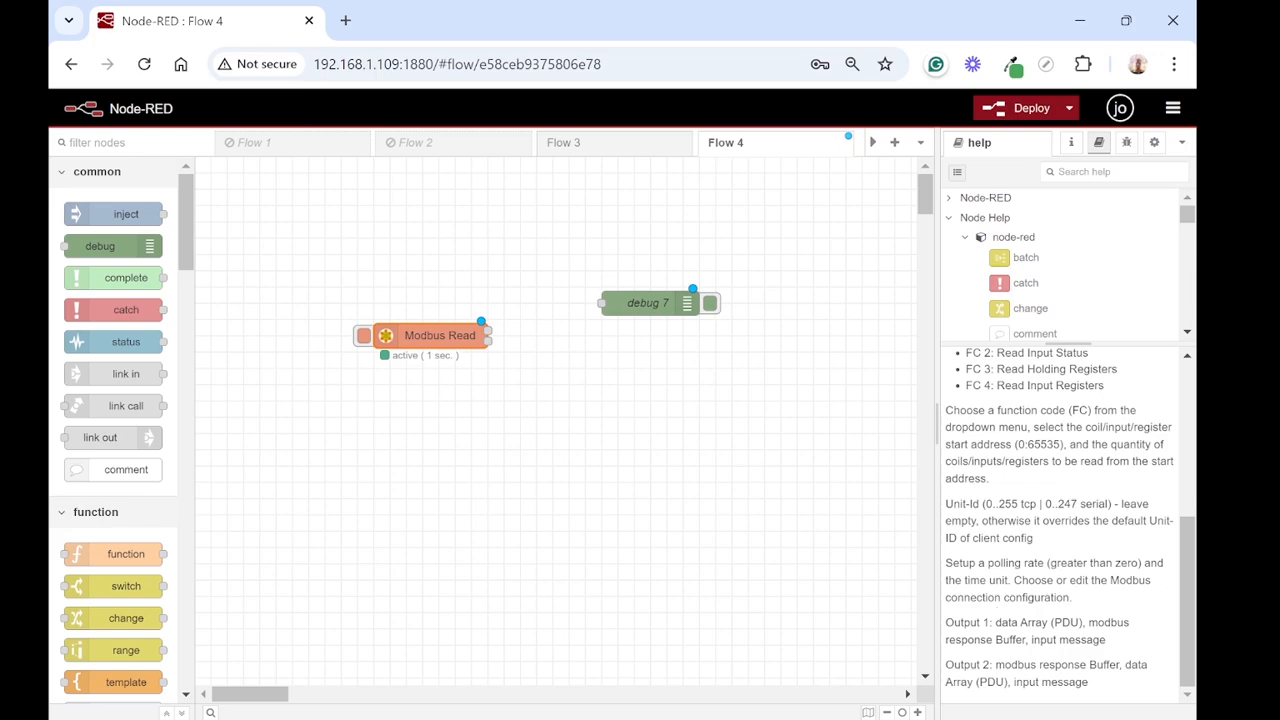
drag(1120, 645, 996, 622)
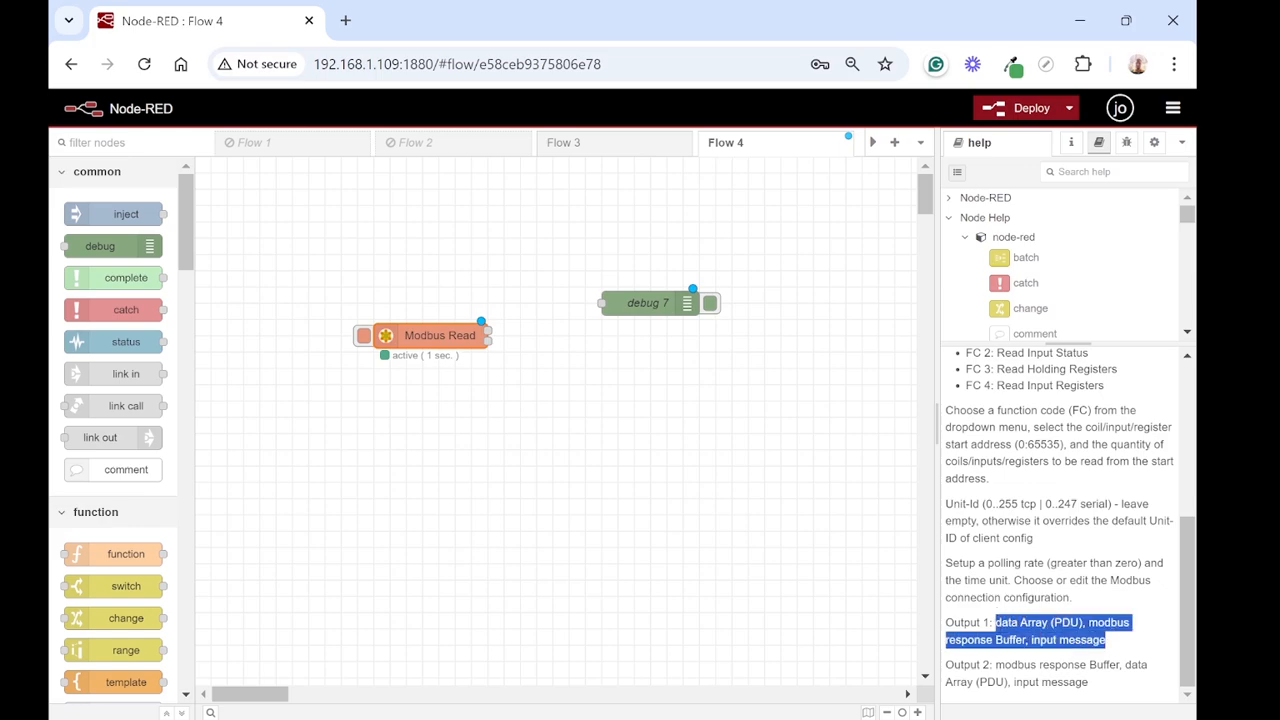
drag(1108, 684, 995, 668)
click(1100, 682)
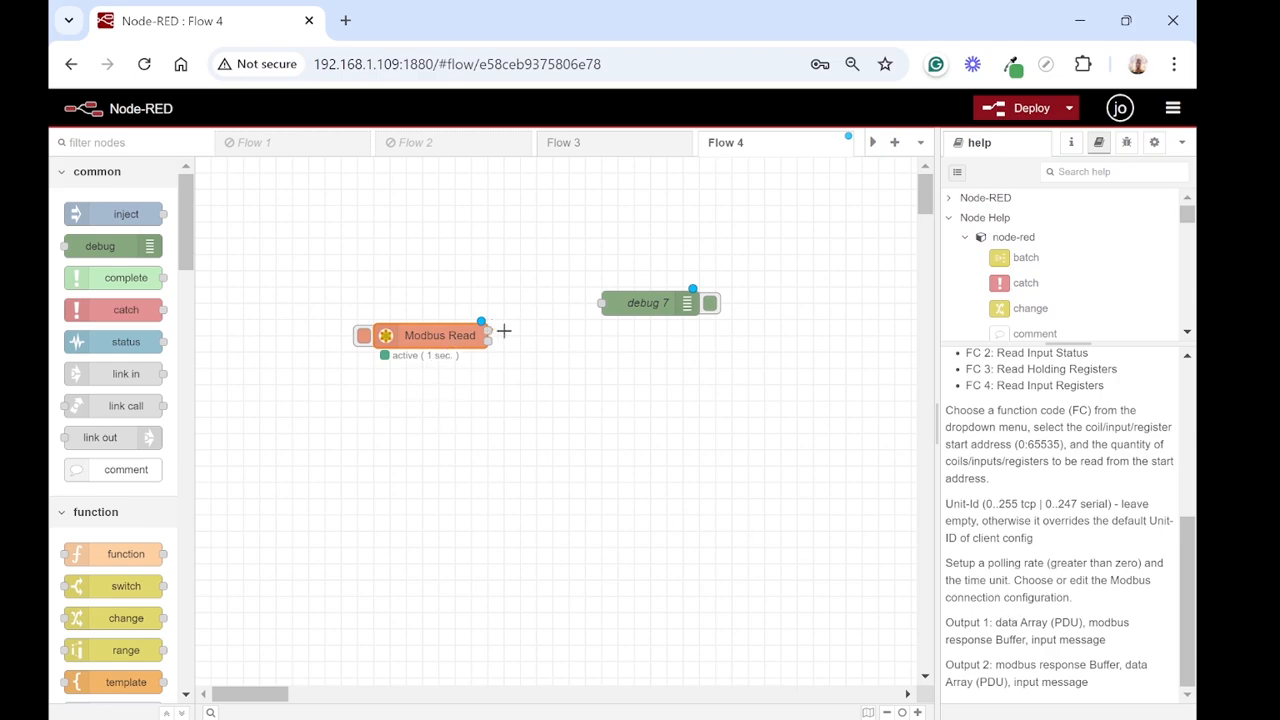
Step: Wire the first output of the Modbus Read node to the debug node
drag(488, 328, 616, 302)
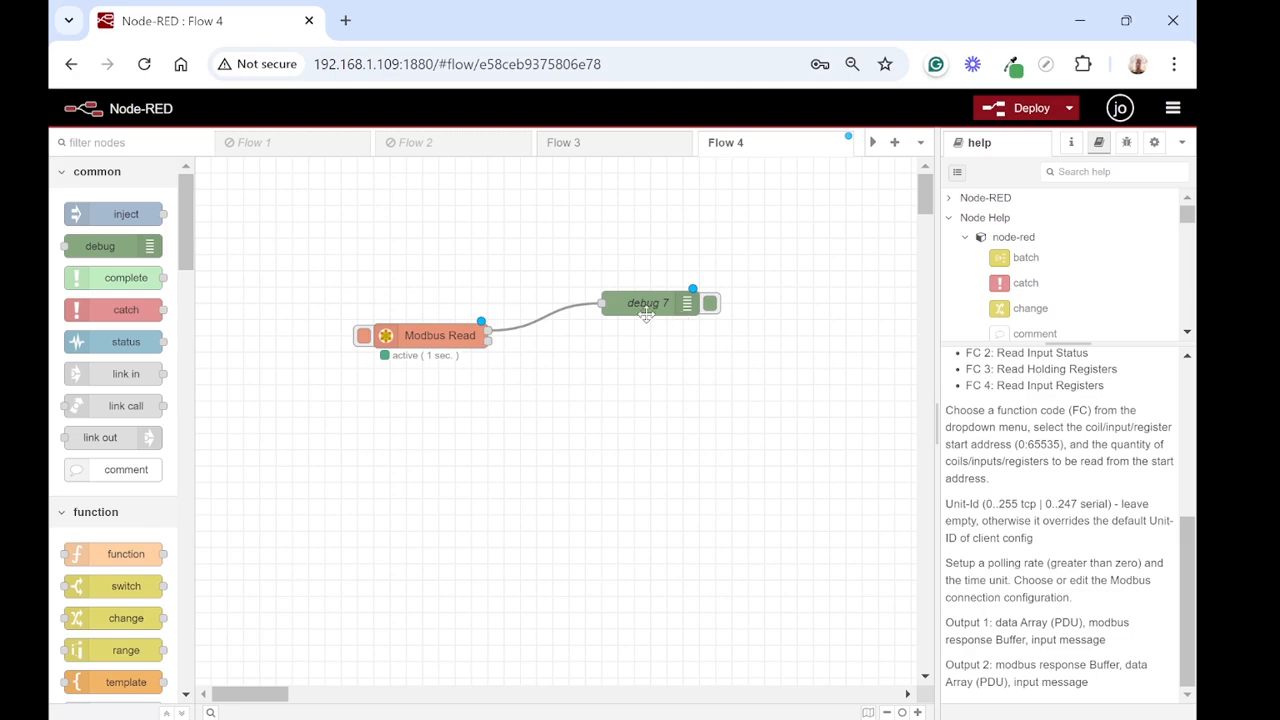
click(645, 308)
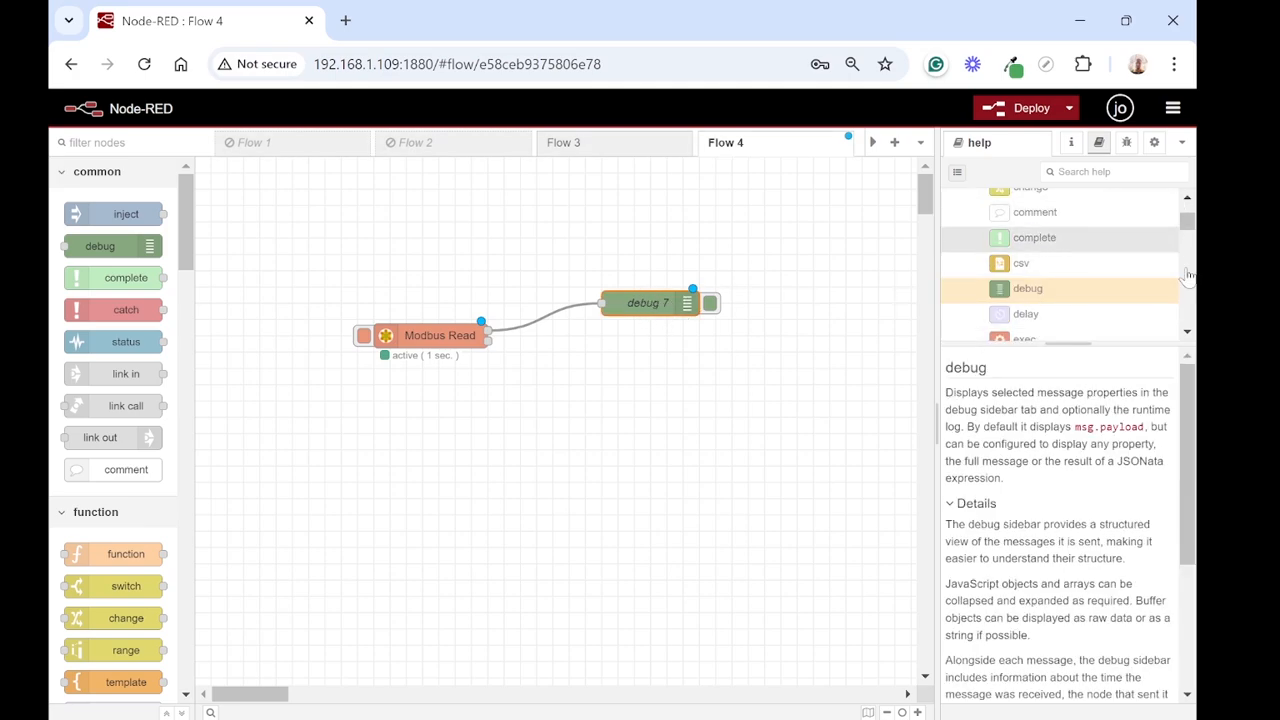
Step: Clear all old debug messages and deploy the flow
click(1126, 143)
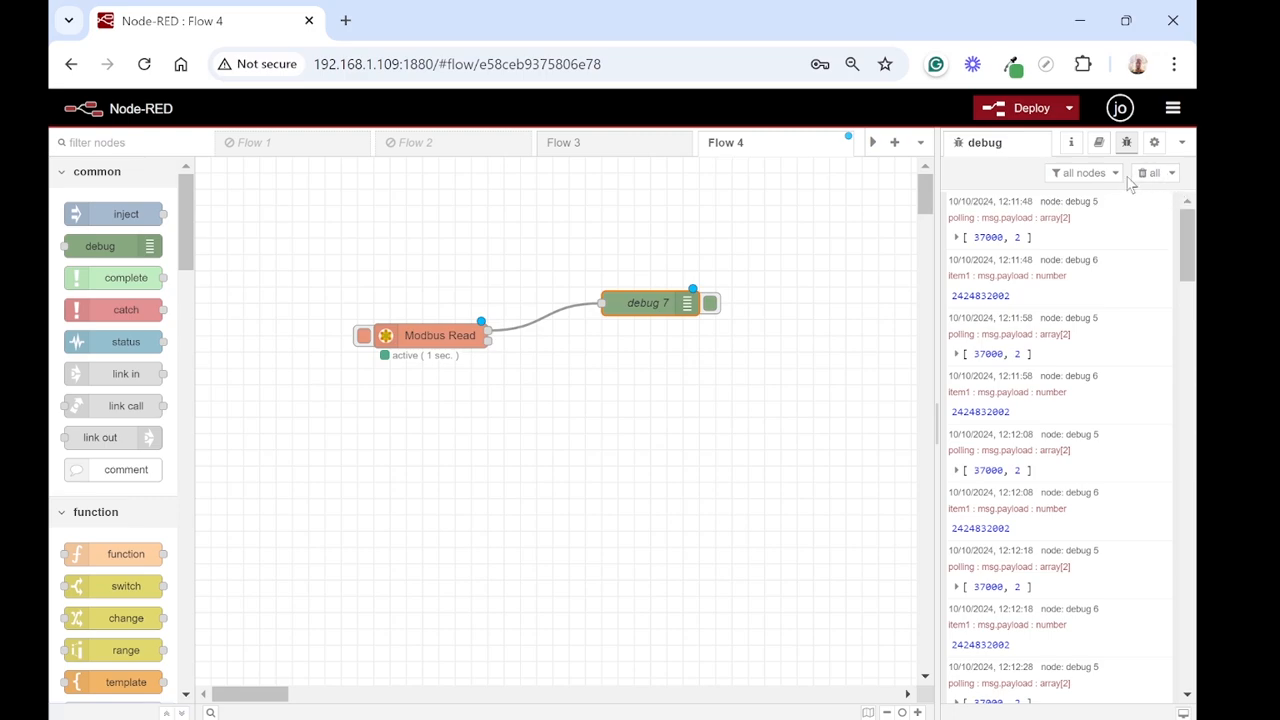
click(1142, 174)
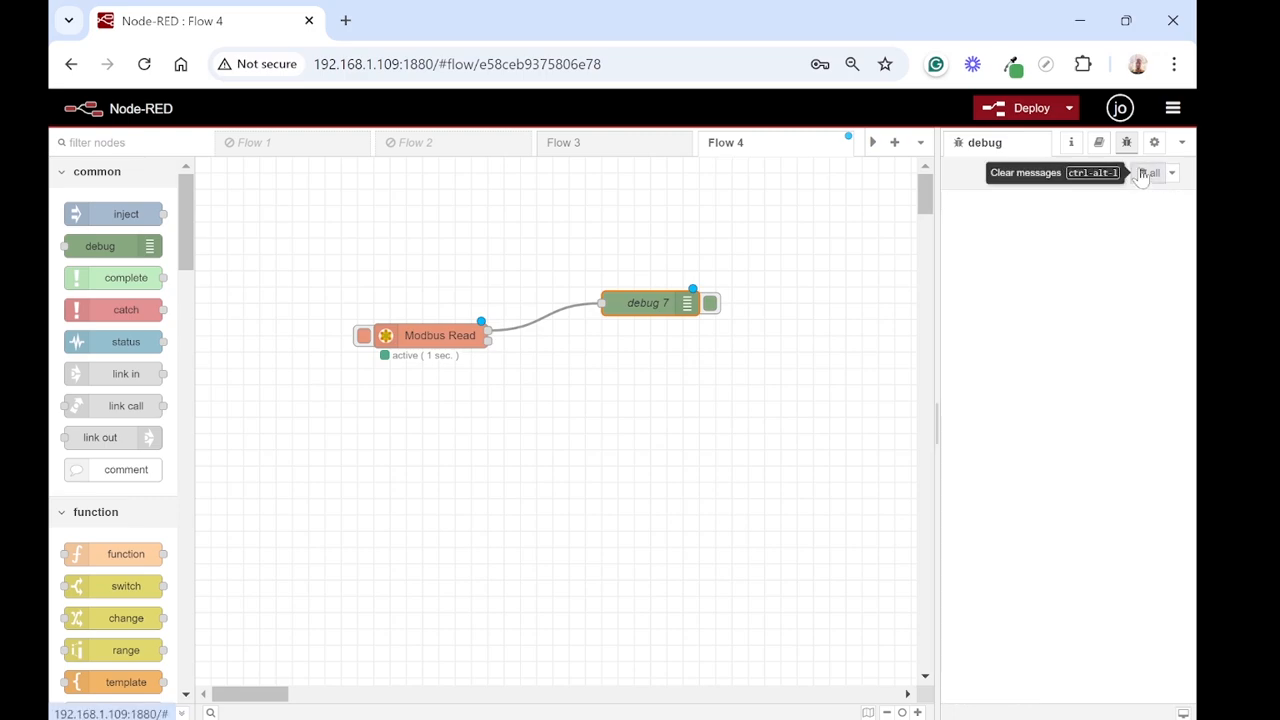
click(1022, 107)
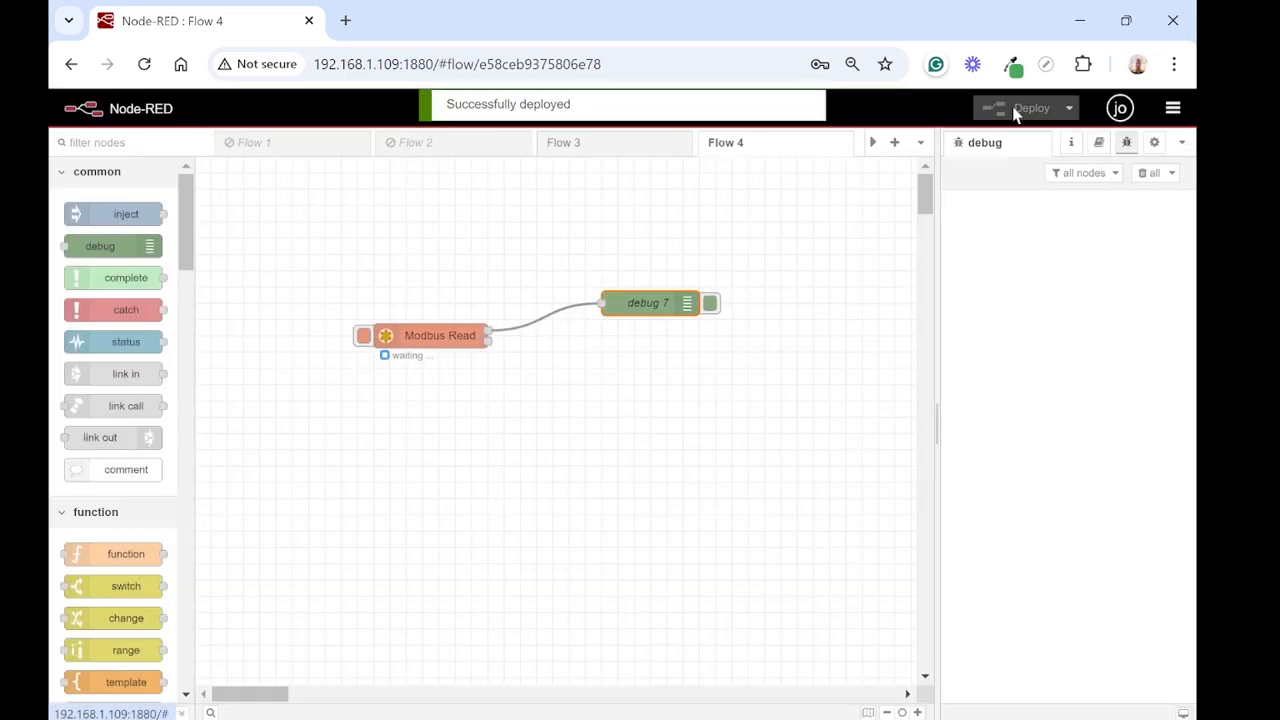
Step: Trigger a manual Modbus read, and set the Modbus Read node's poll rate unit to minute(s), giving one poll per minute
click(363, 337)
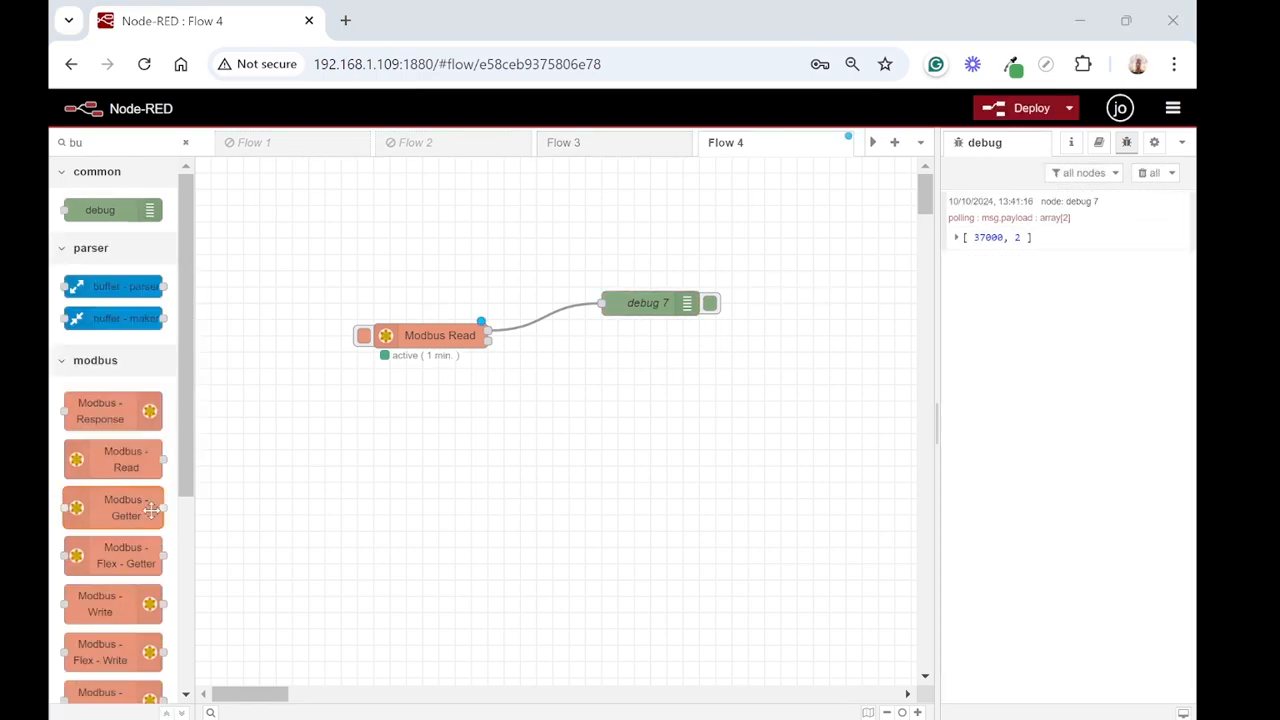
double_click(452, 337)
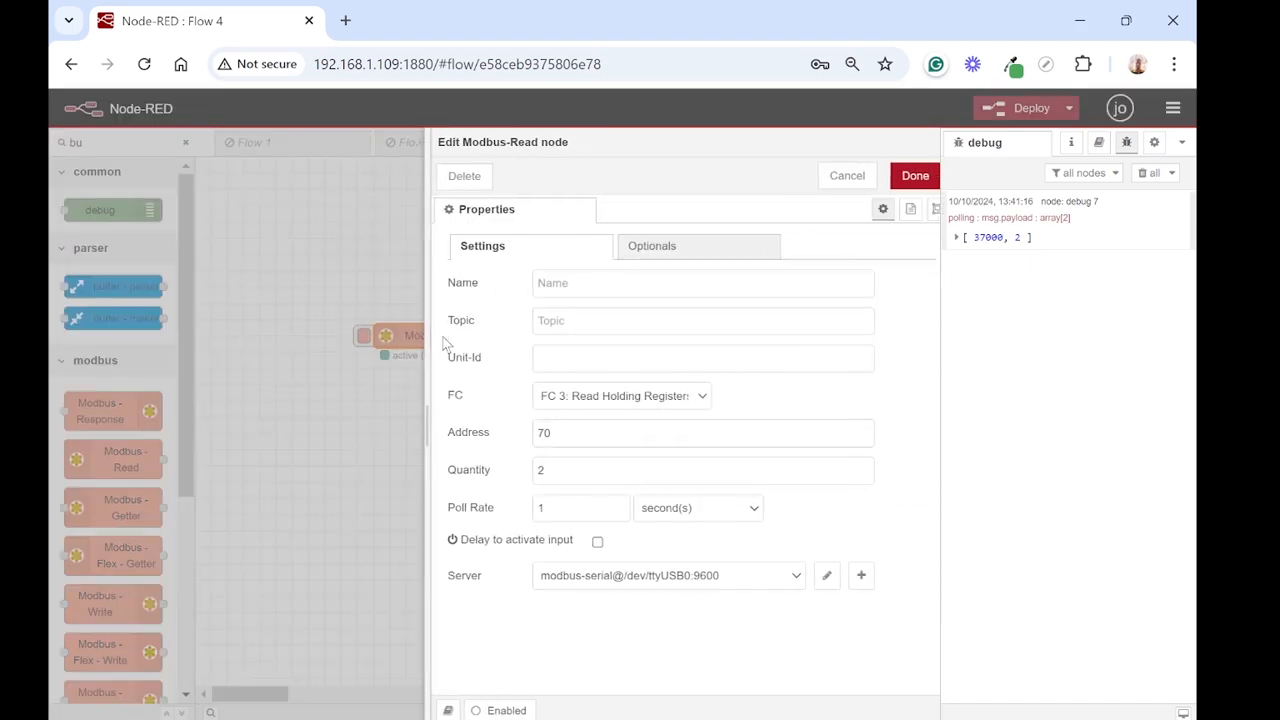
click(672, 508)
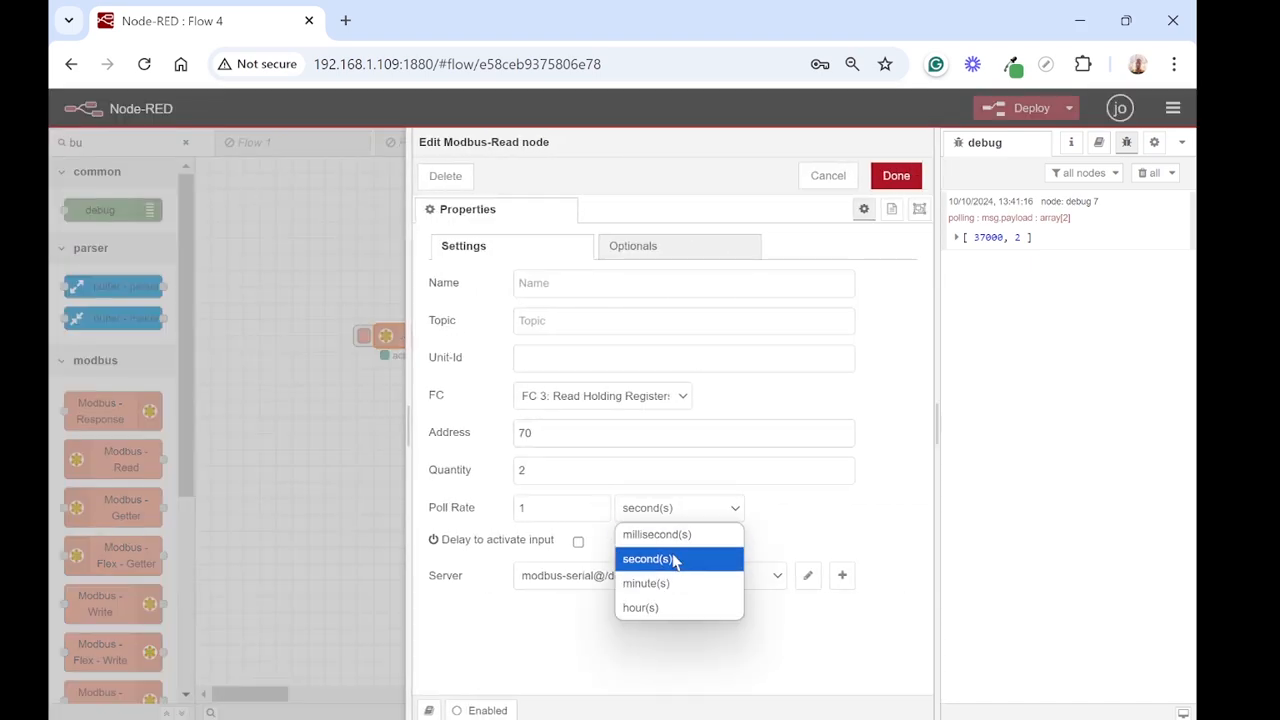
click(660, 583)
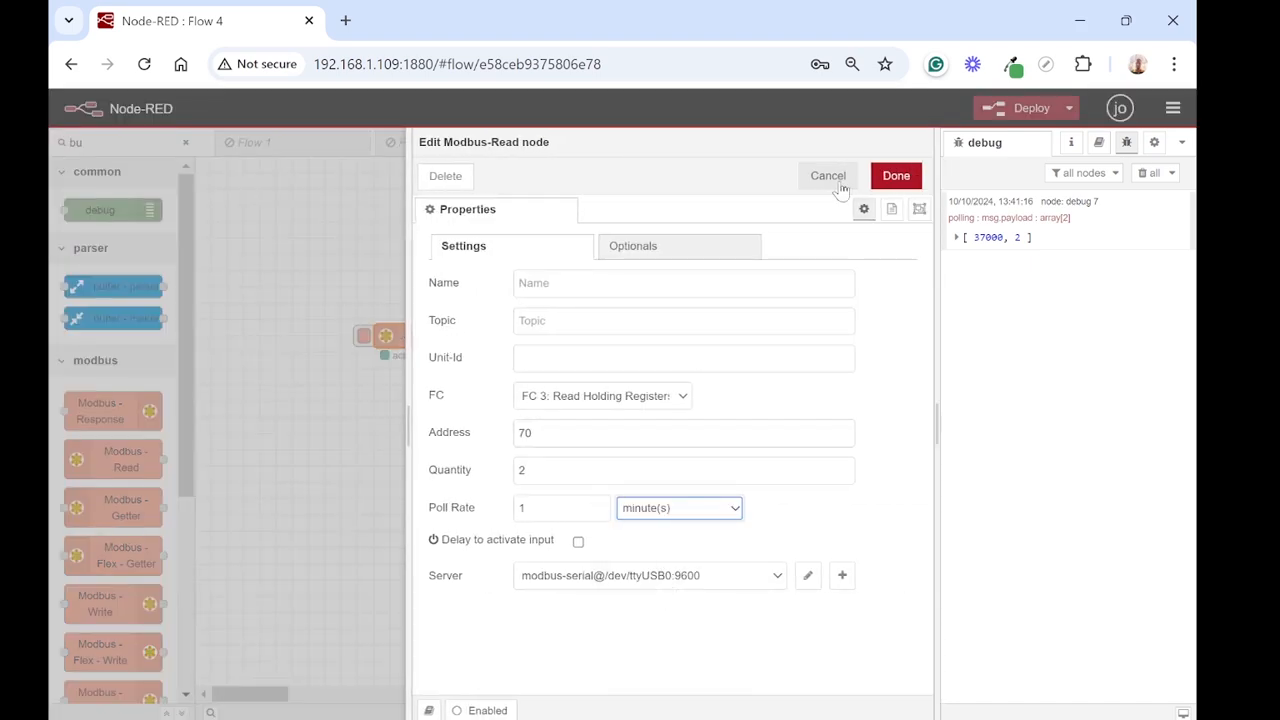
click(894, 176)
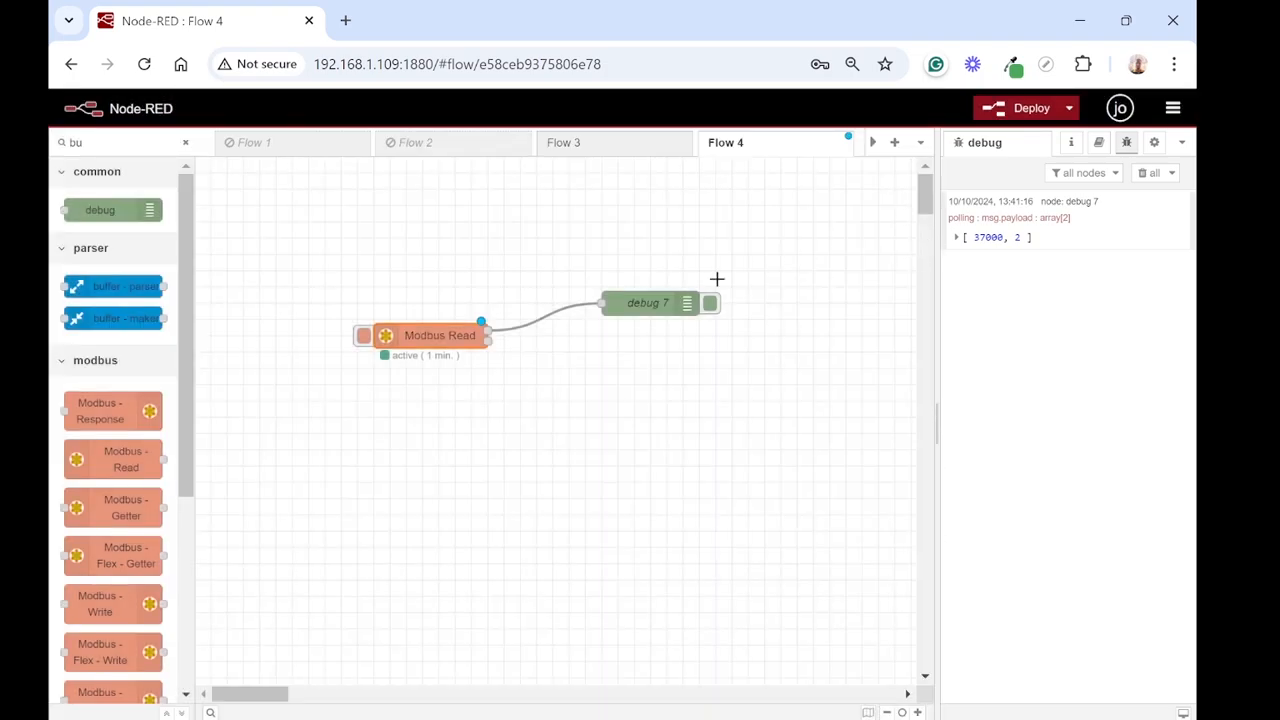
Step: Deploy the flow, trigger a manual Modbus read and expand the array in the newest debug message
click(1025, 108)
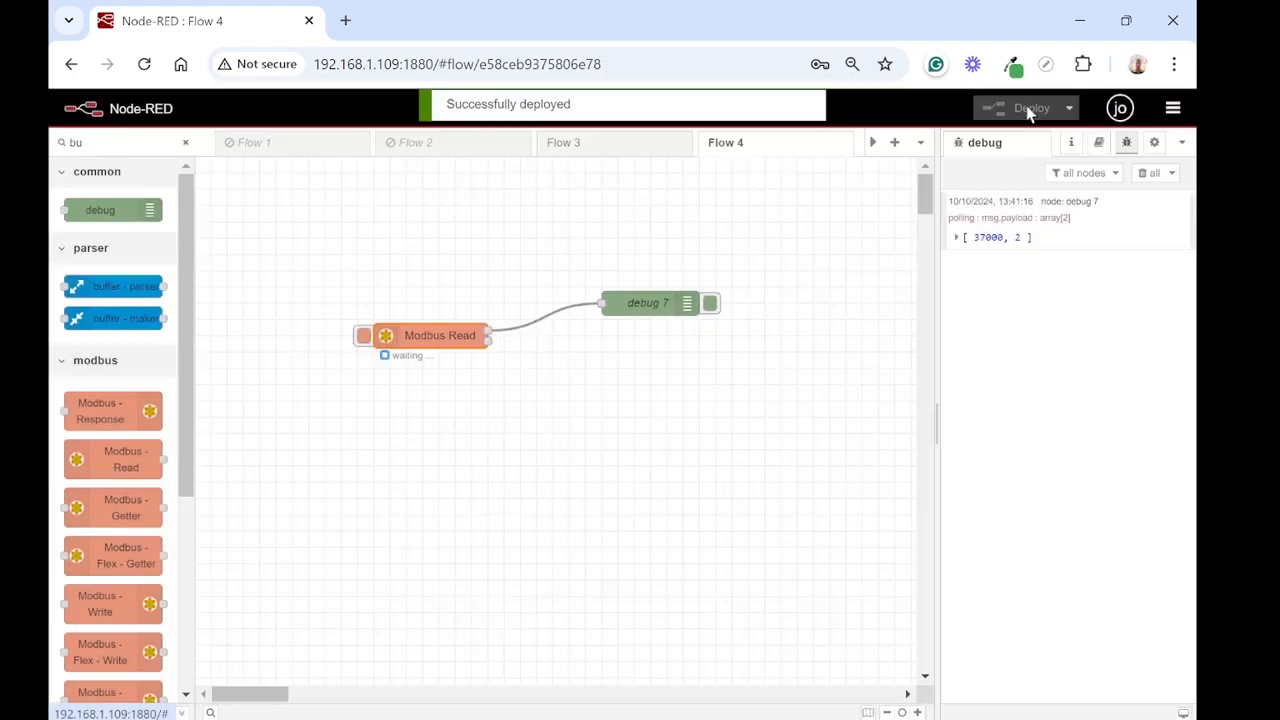
click(364, 337)
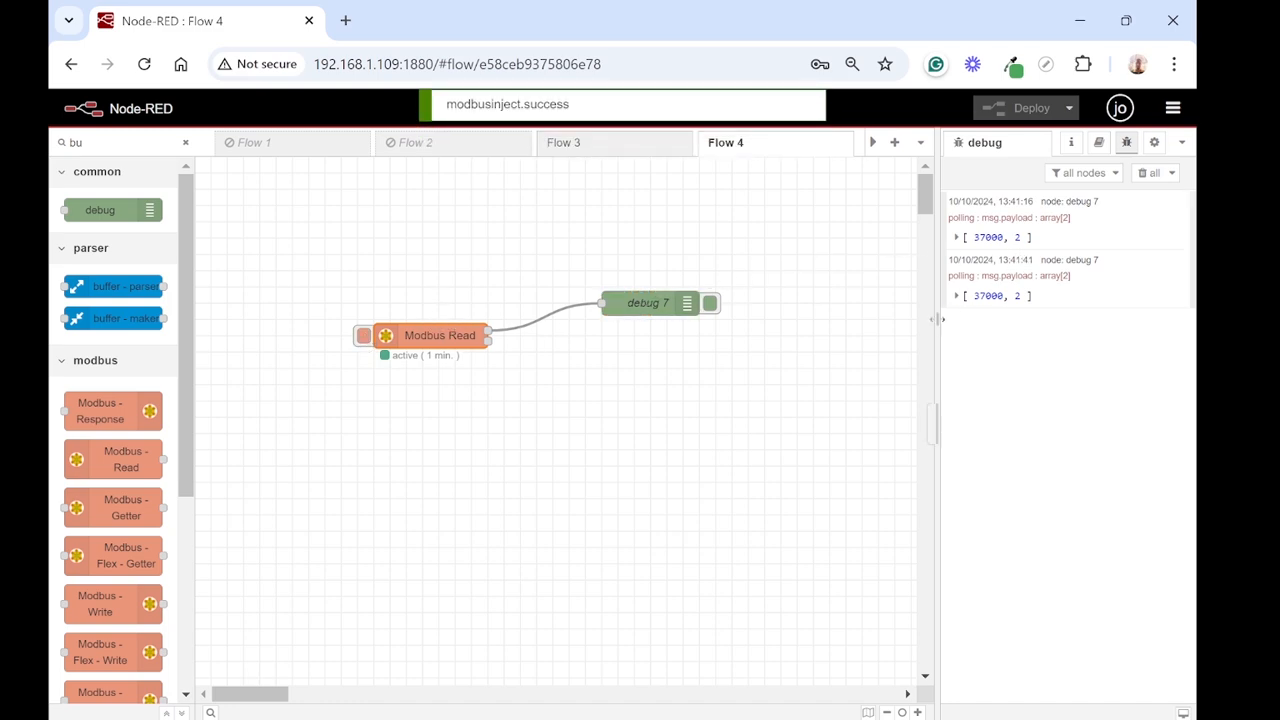
click(957, 296)
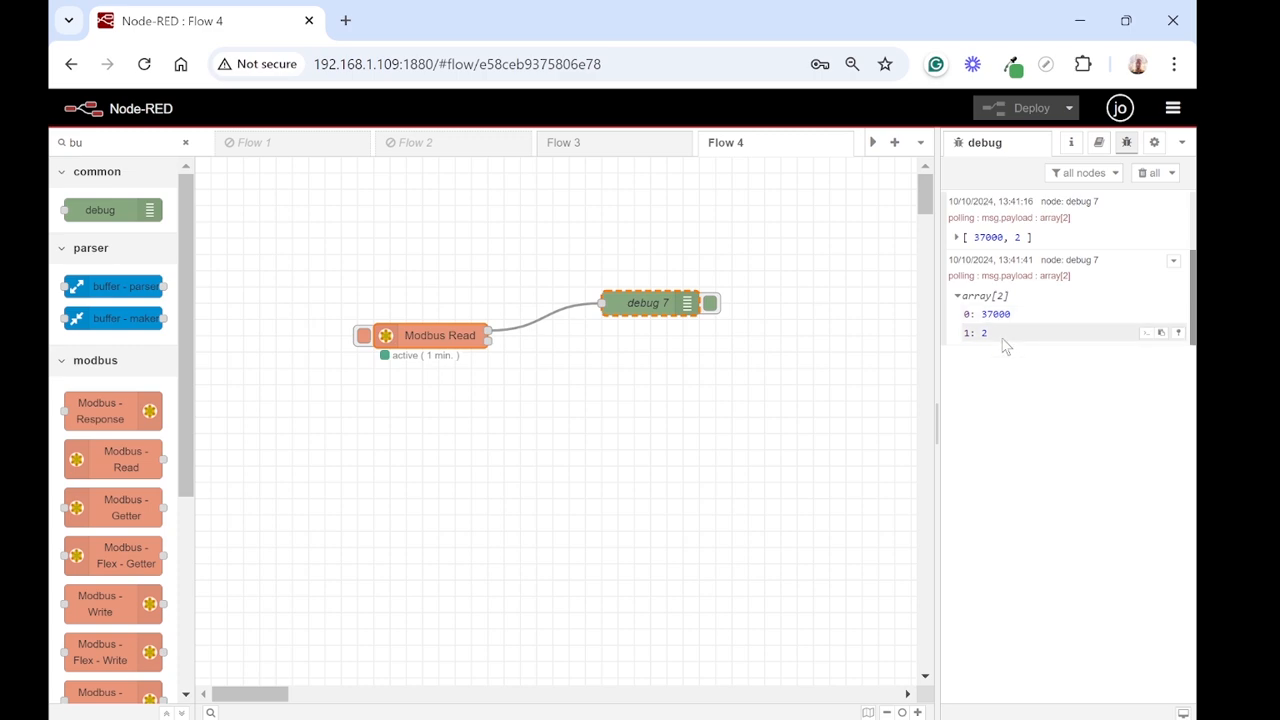
Step: Switch to Notepad and compare the meter's noted serial number with the two array values in the debug output
key(alt+Tab)
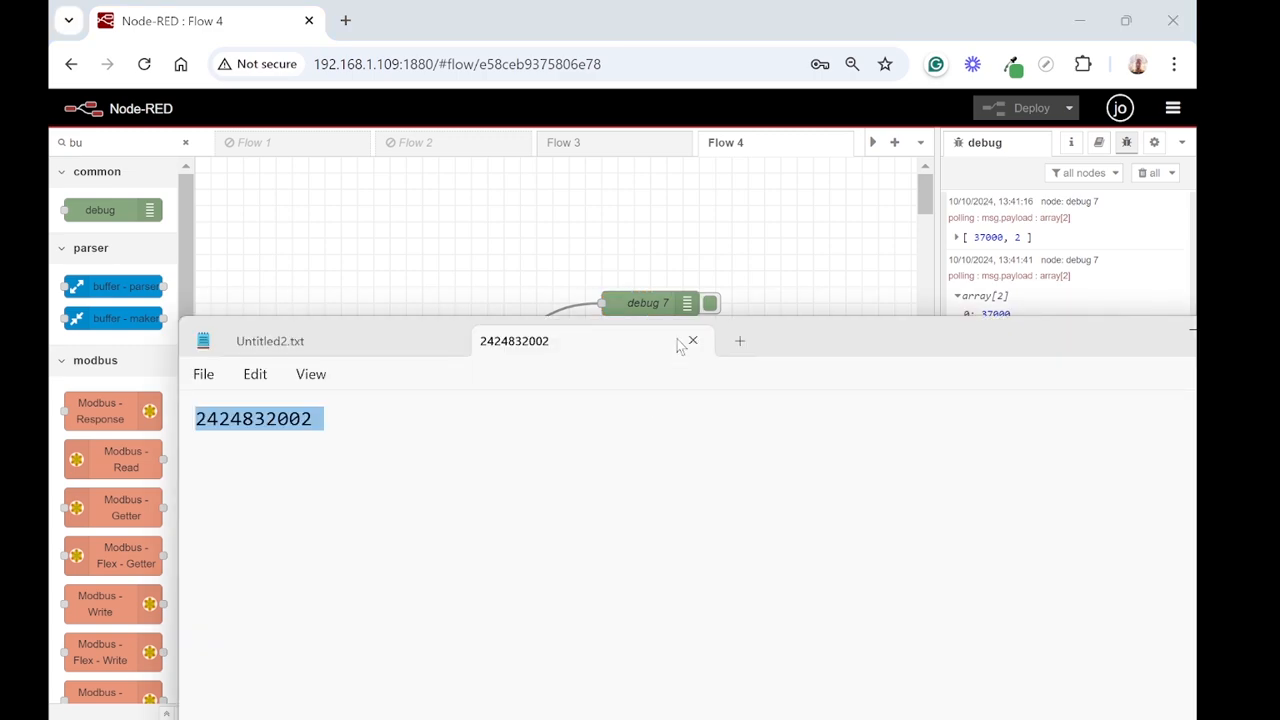
drag(840, 354, 913, 445)
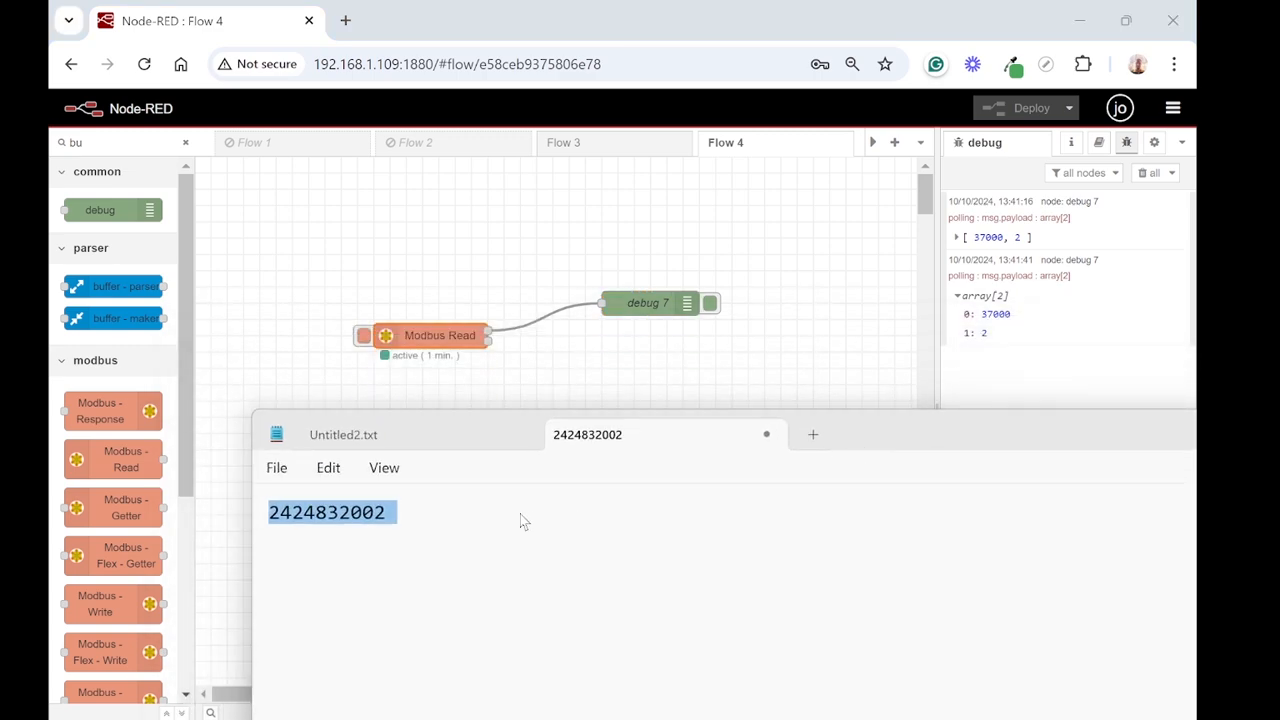
click(450, 530)
key(Return)
drag(386, 512, 255, 510)
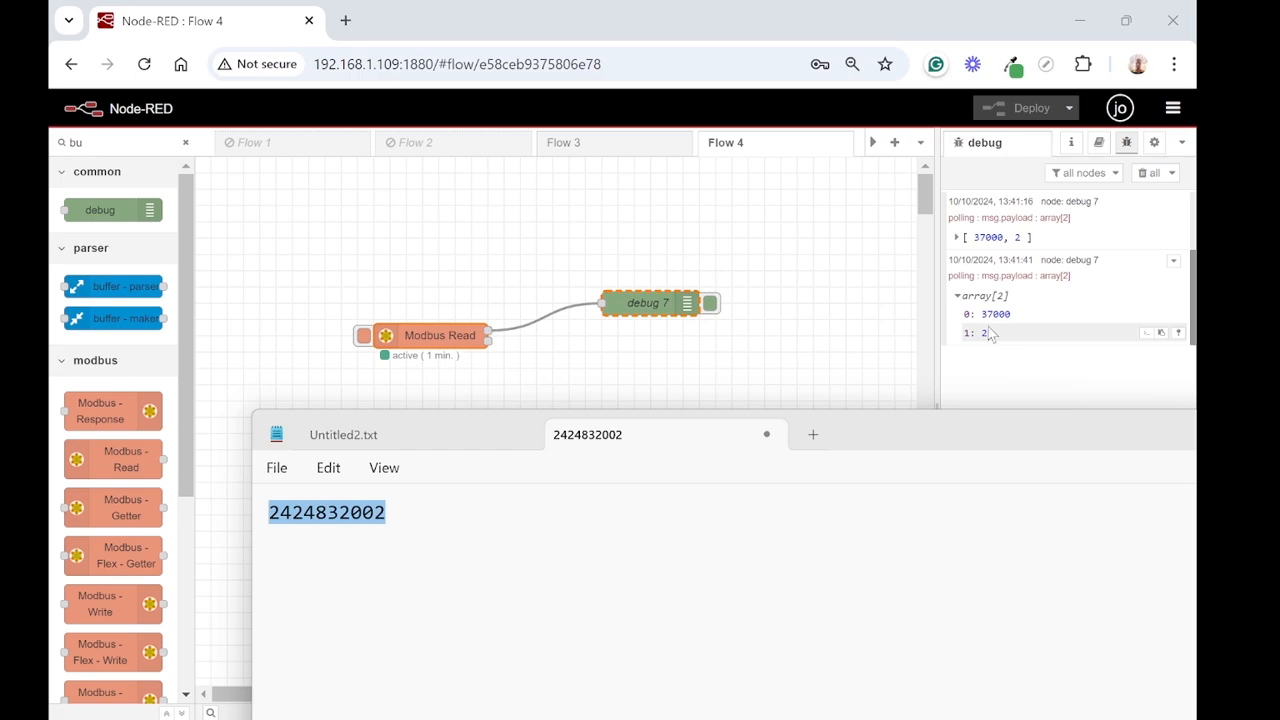
click(759, 366)
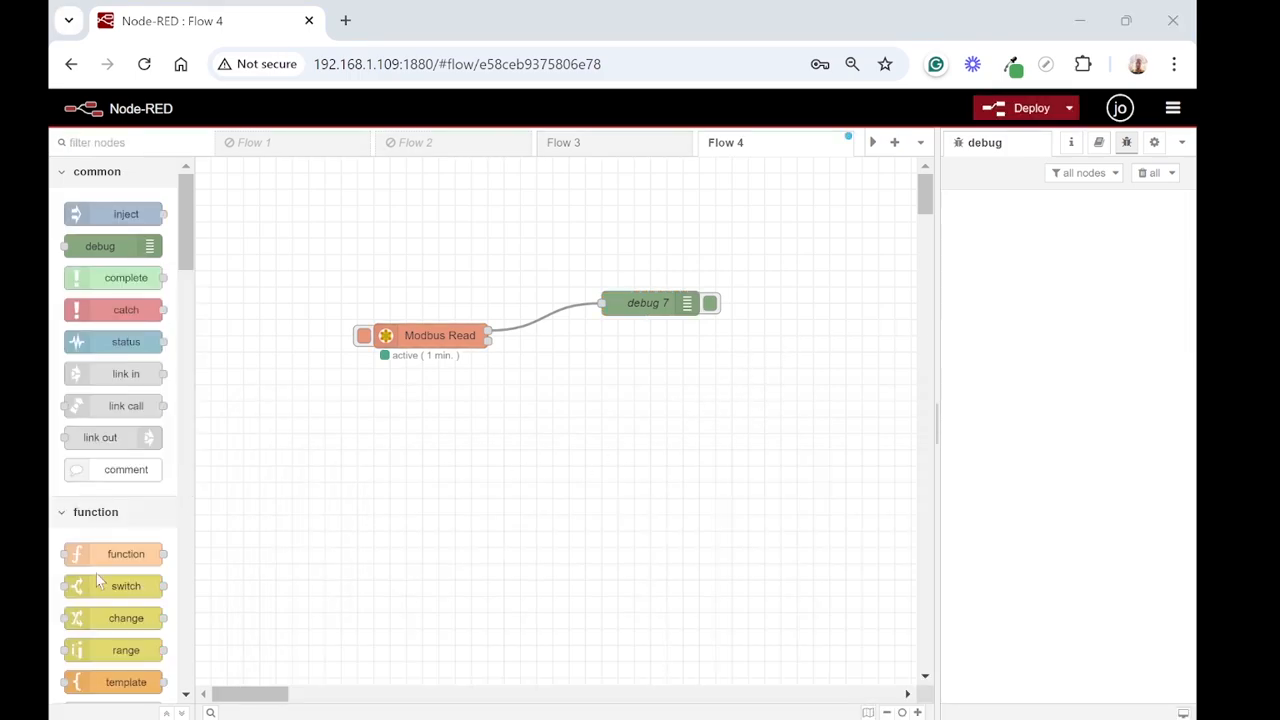
Step: Trigger another Modbus read and compare its expanded array with the serial number noted in Notepad
click(364, 335)
click(957, 238)
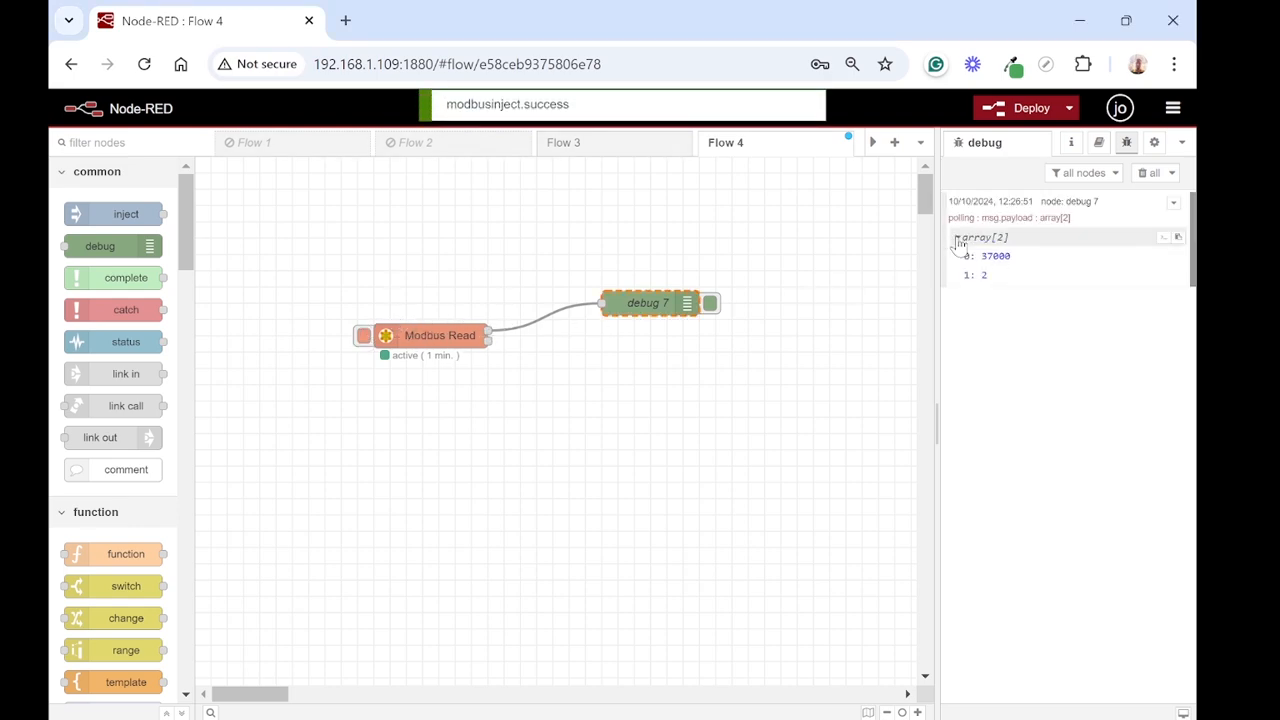
key(alt+Tab)
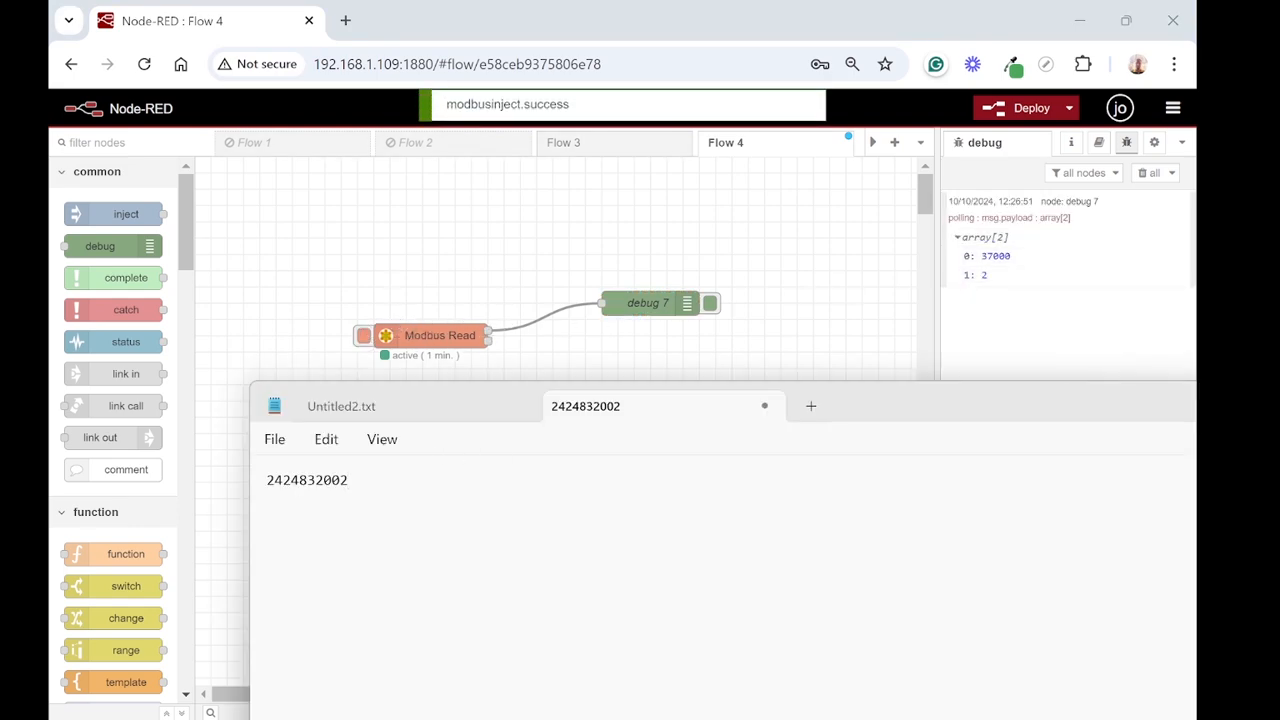
drag(349, 480, 266, 477)
click(303, 354)
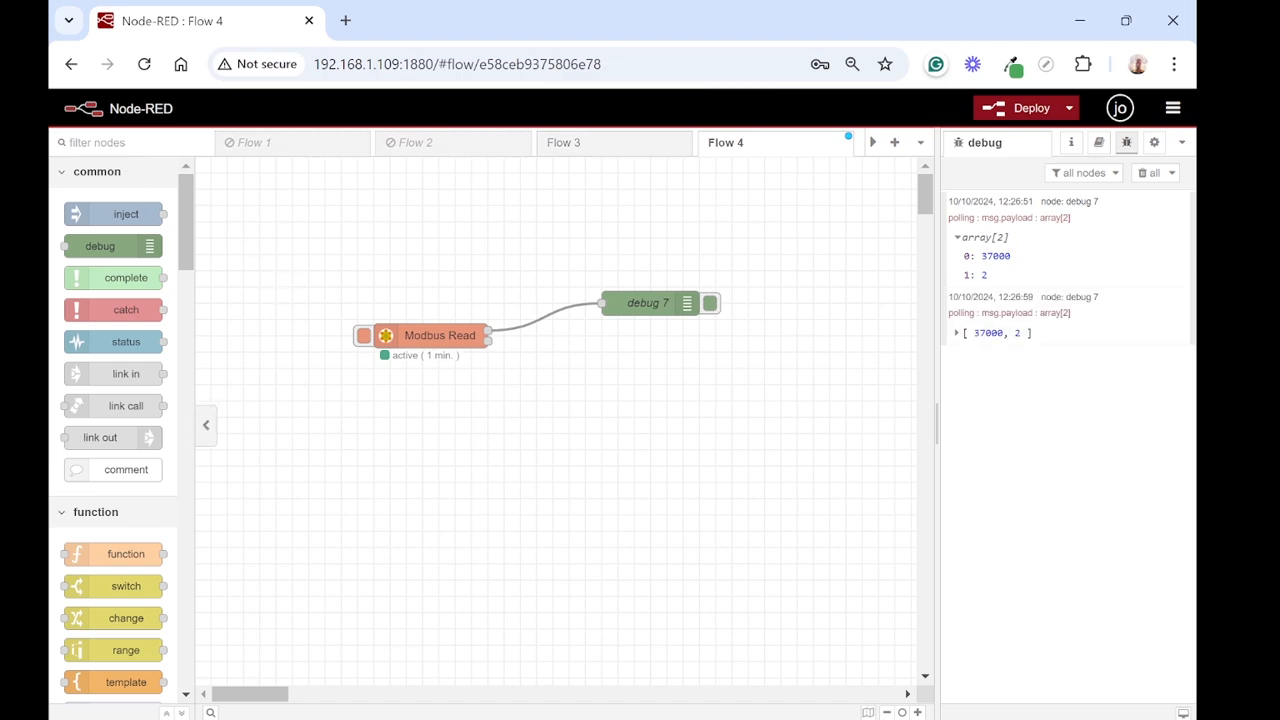
Step: Filter the palette by "bu", place a buffer parser node below the debug node and wire Modbus Read's first output to it
text(bu)
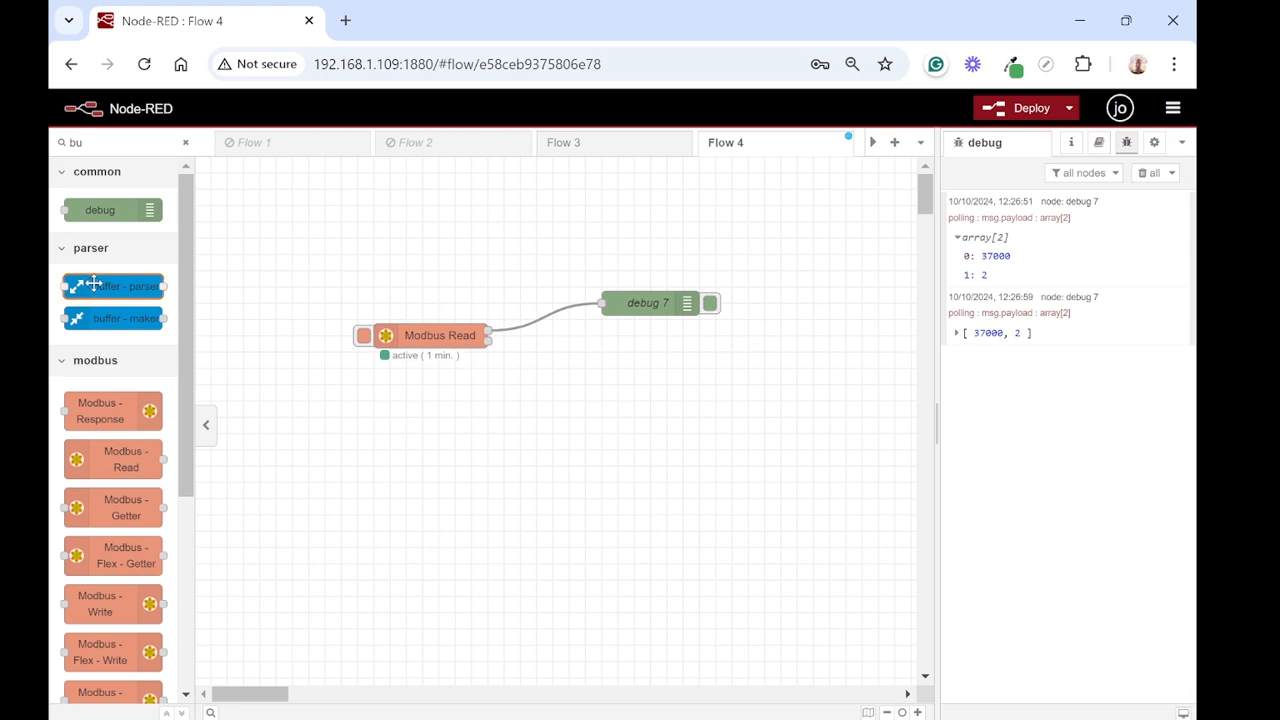
drag(90, 286, 604, 346)
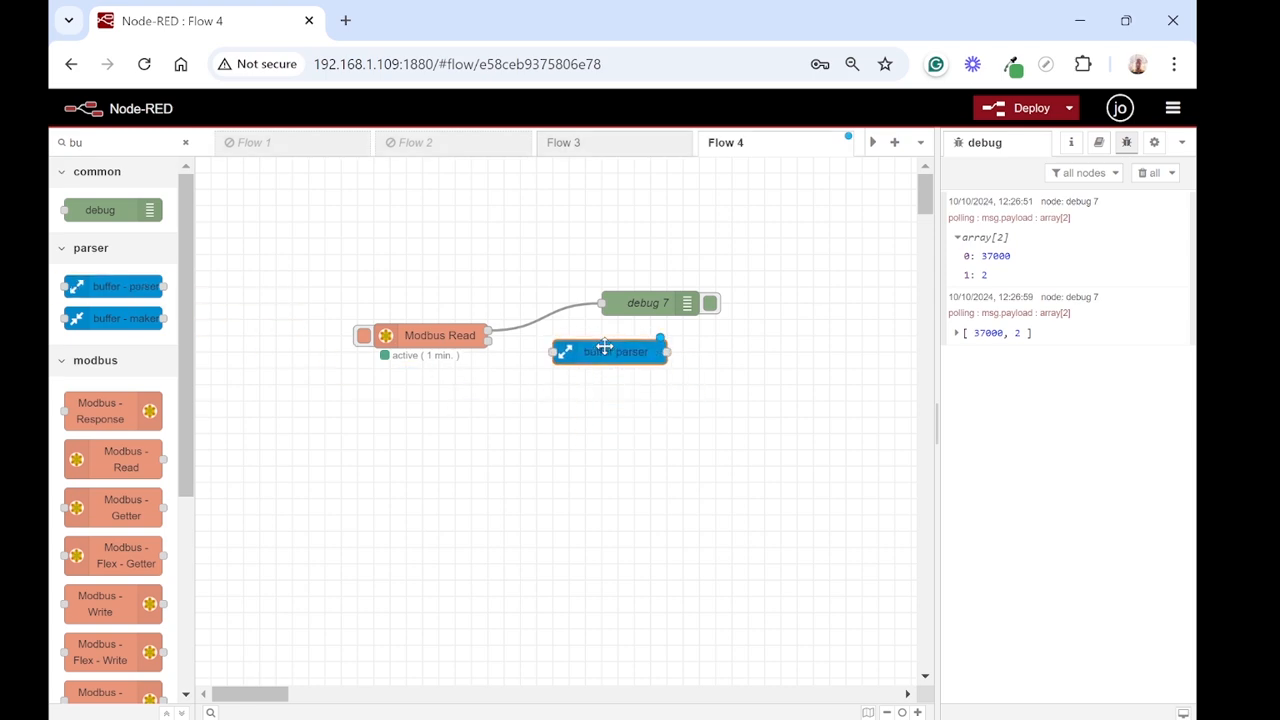
click(493, 323)
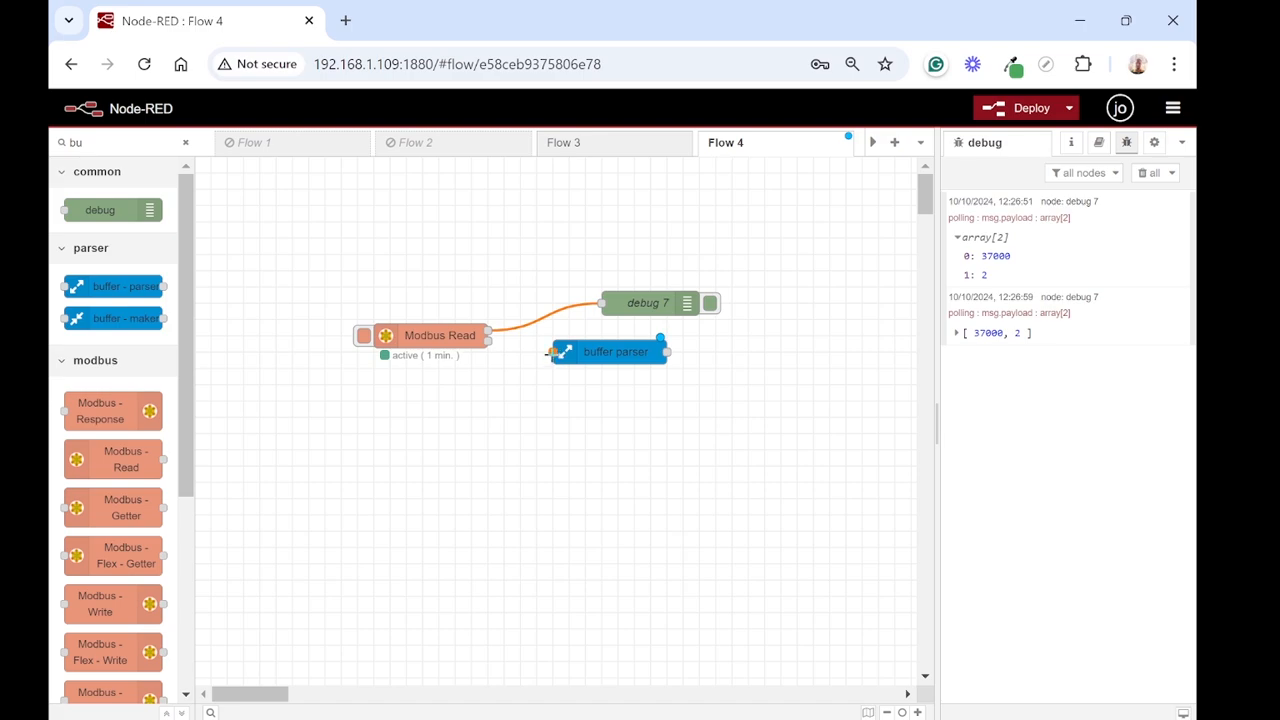
click(484, 327)
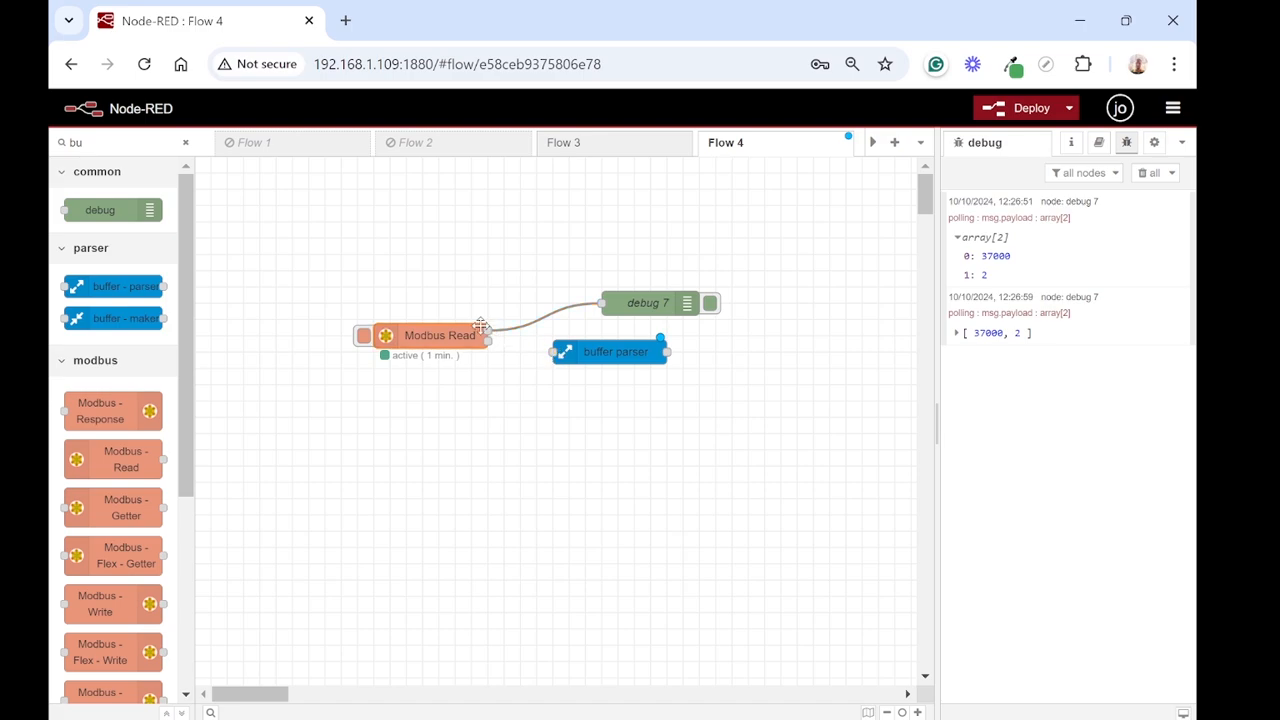
drag(544, 350, 486, 332)
click(534, 340)
click(628, 351)
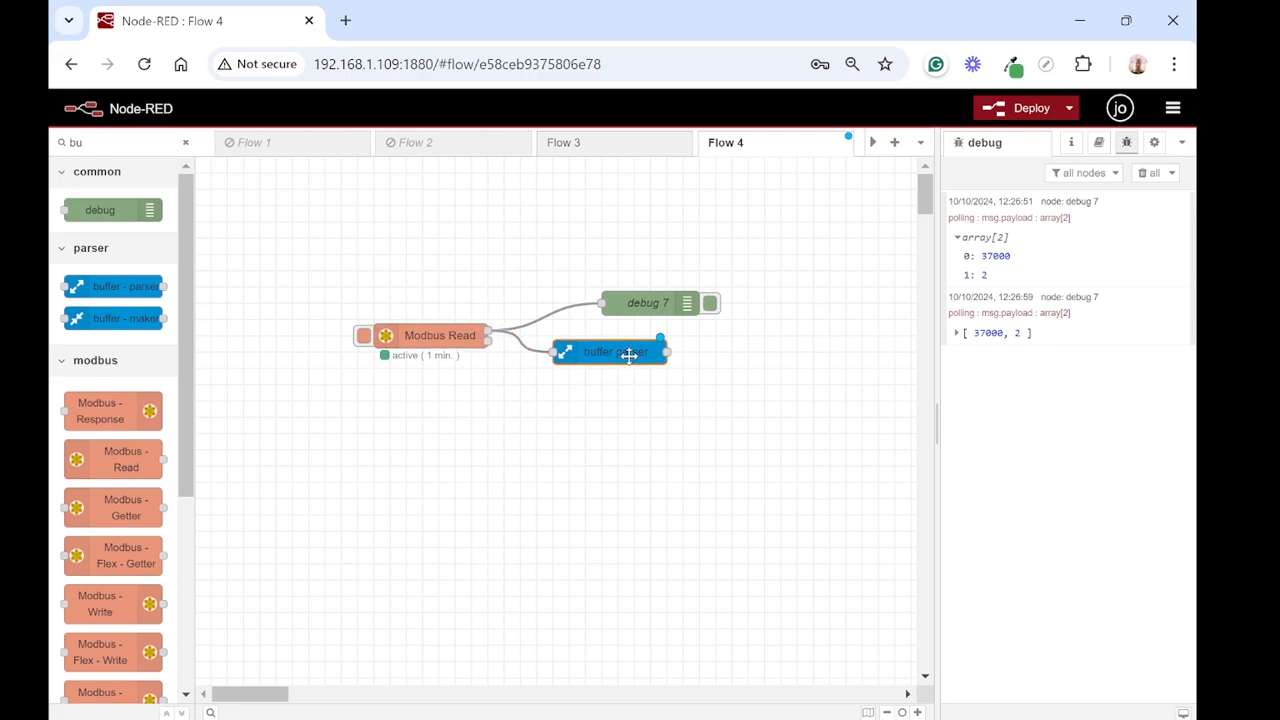
Step: Configure the buffer parser to read item1 as uint32 (le) with a byte swap of 32
double_click(628, 356)
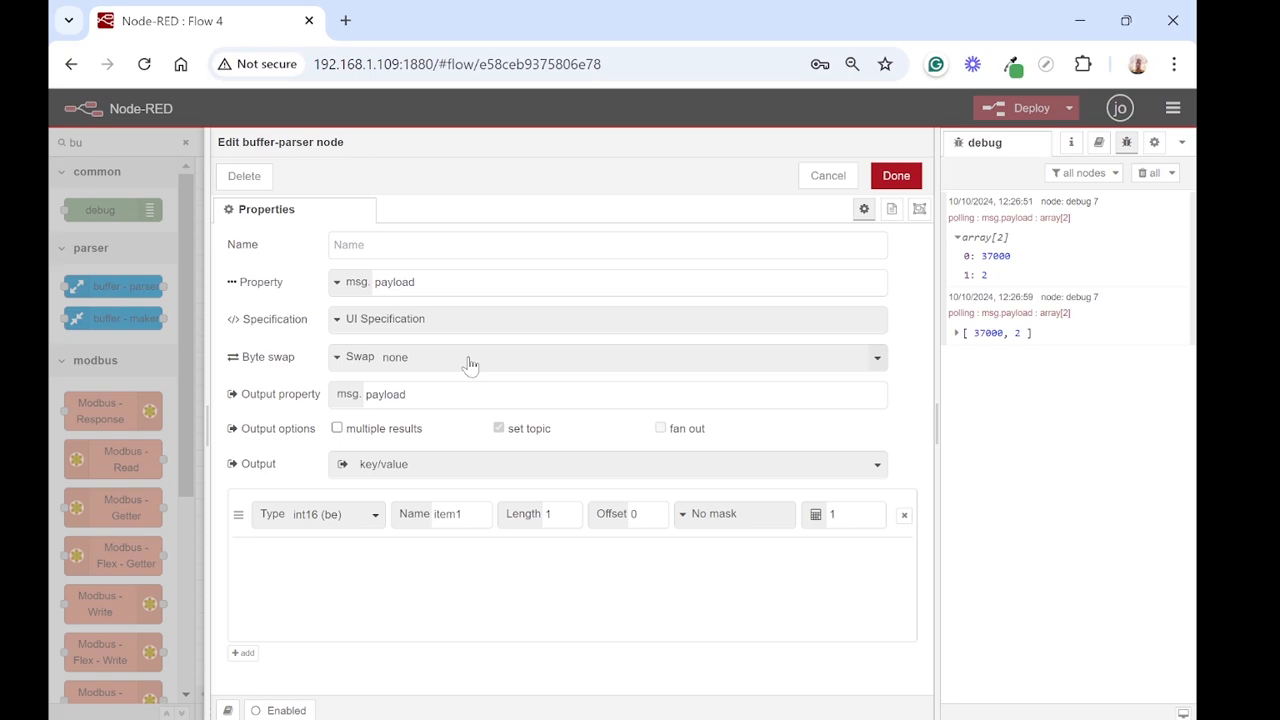
click(371, 516)
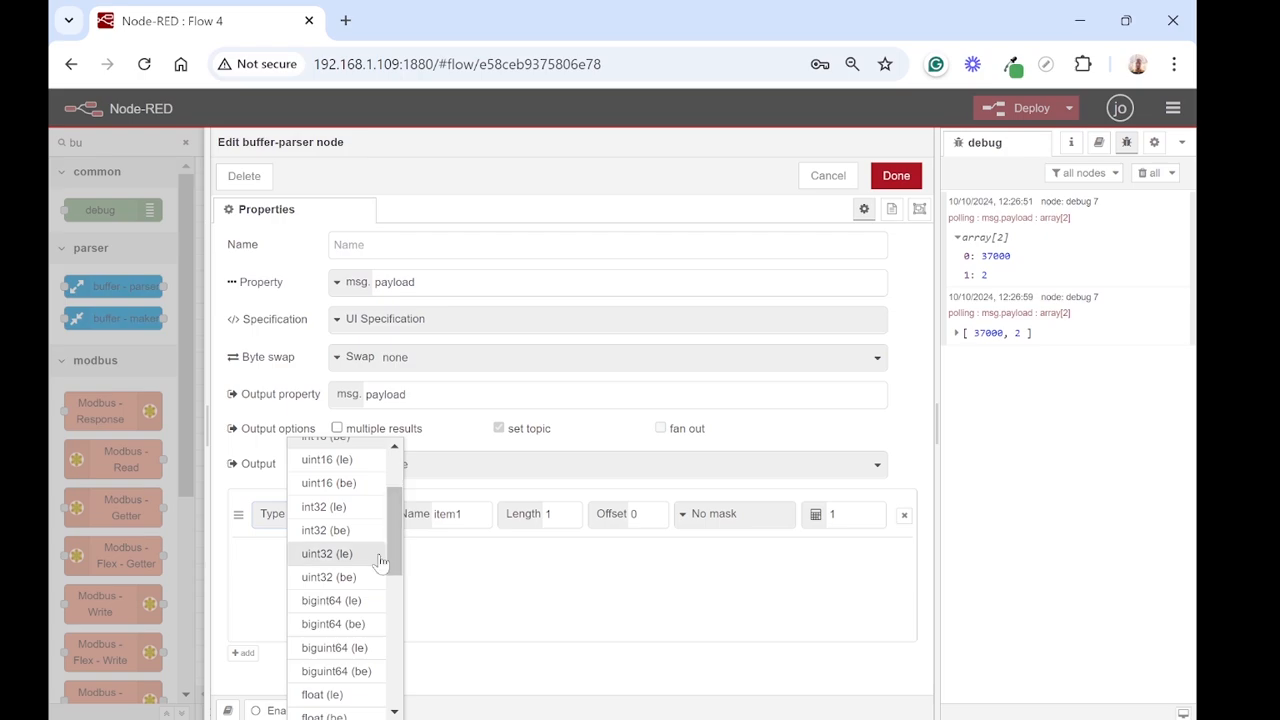
click(343, 556)
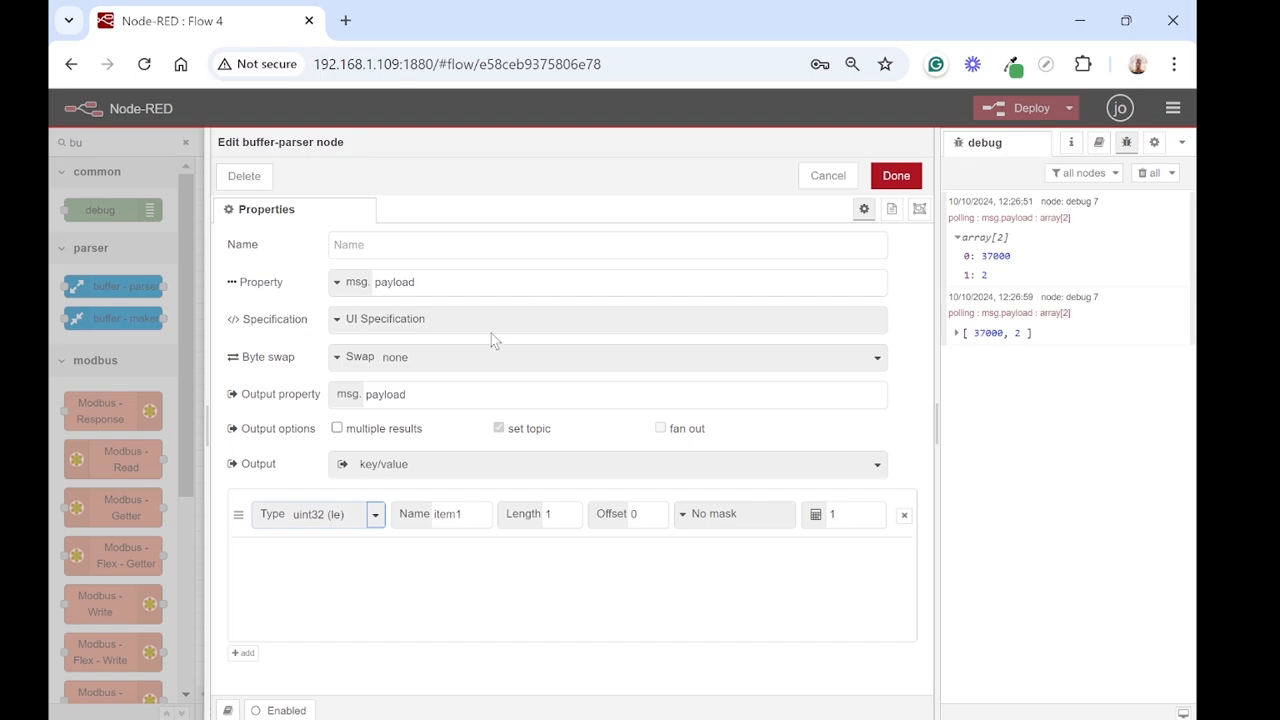
right_click(381, 484)
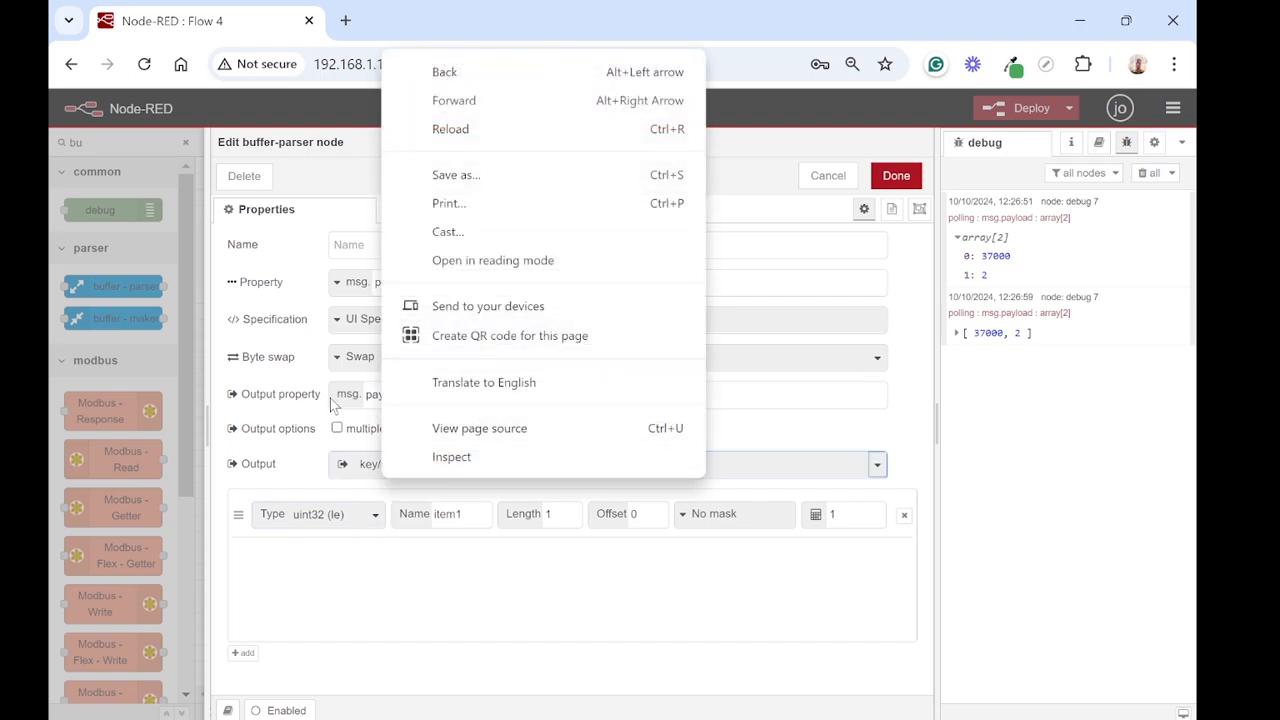
key(Escape)
click(478, 364)
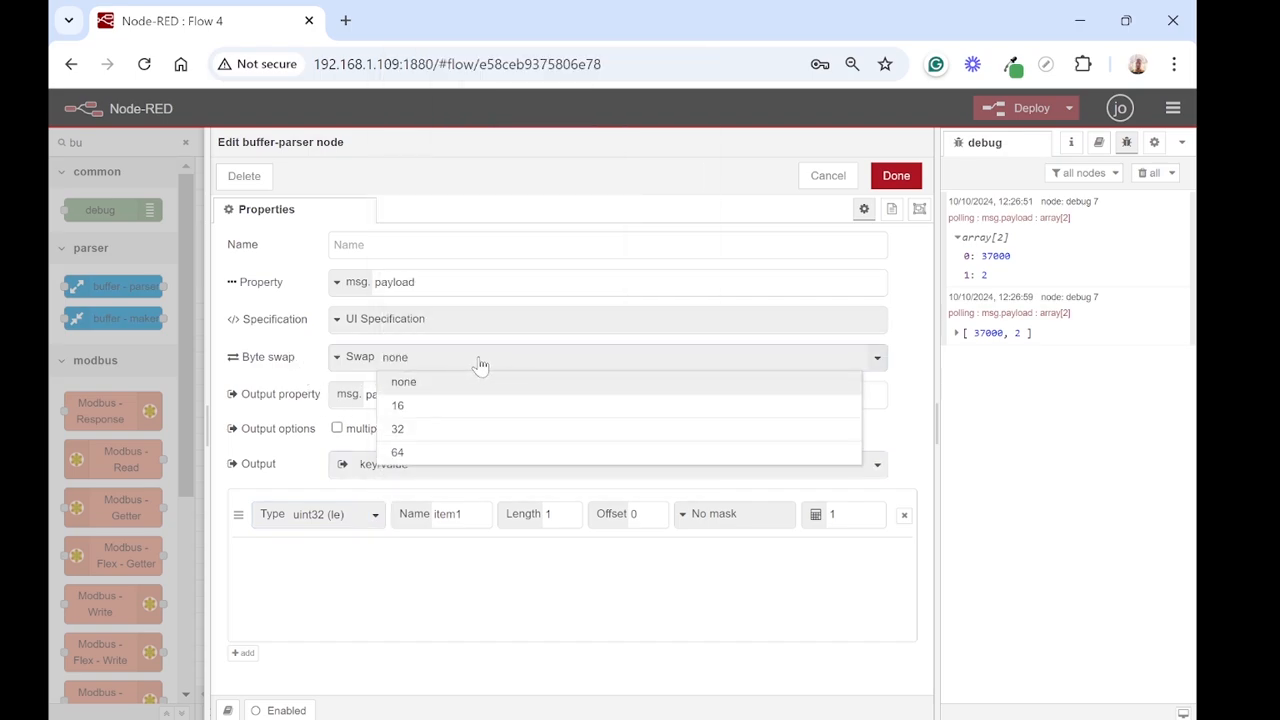
click(423, 428)
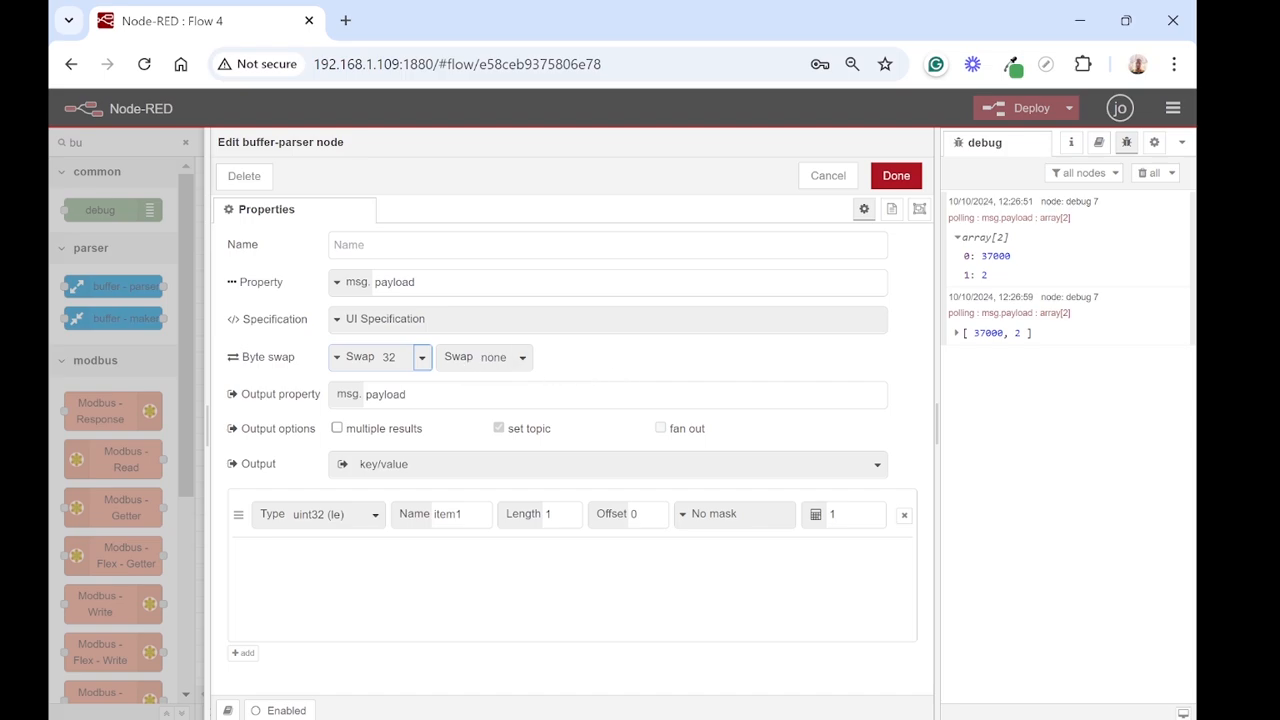
click(896, 176)
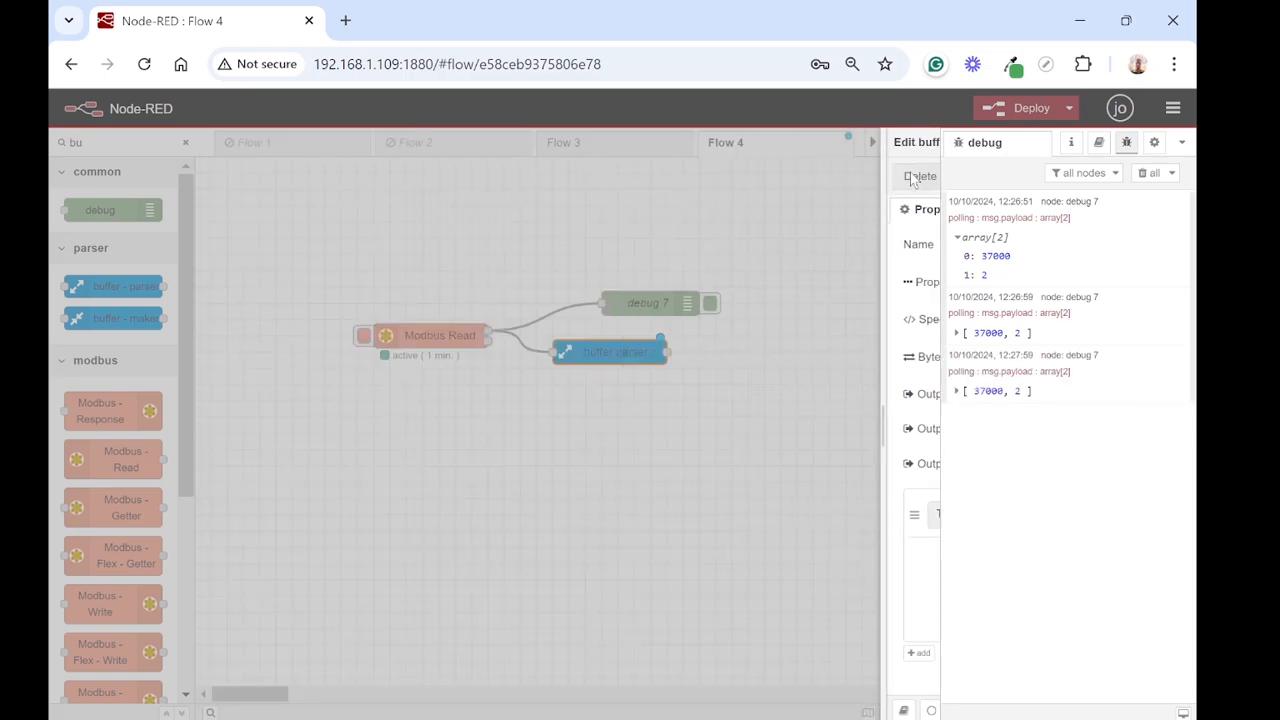
Step: Place a second debug node beyond the buffer parser and wire the parser's output to it
drag(95, 200, 746, 342)
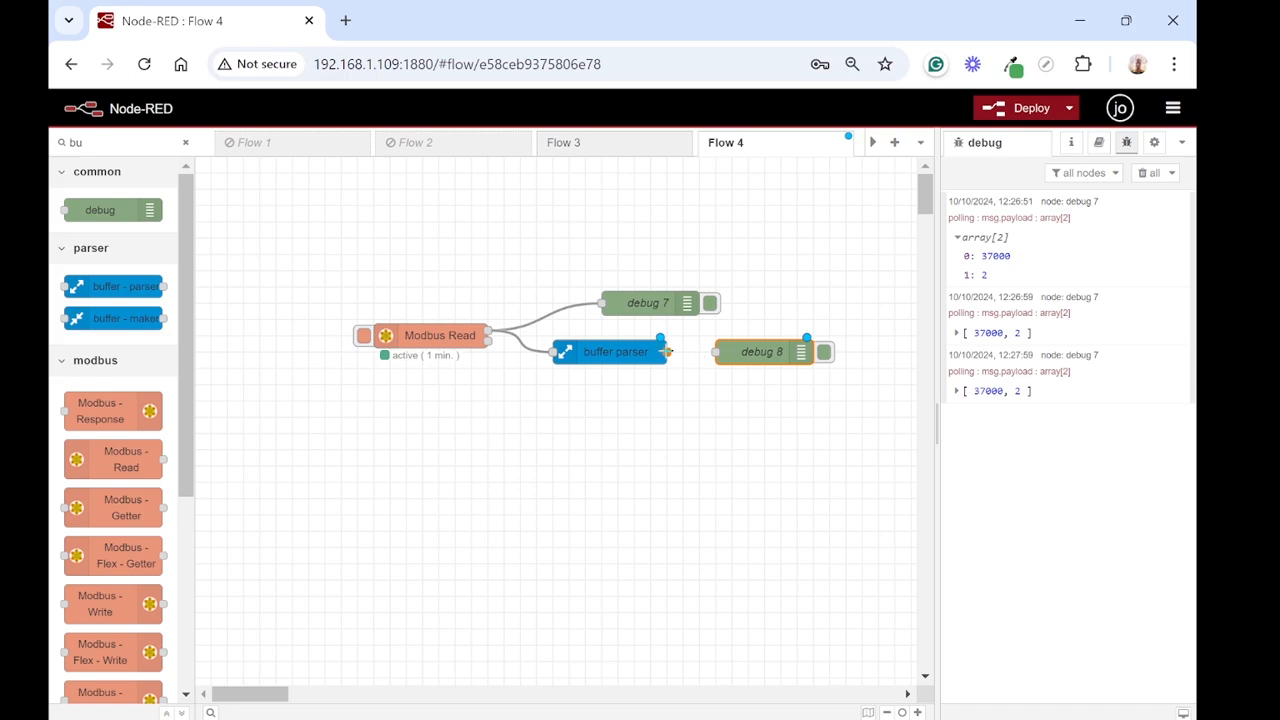
drag(666, 352, 720, 356)
click(727, 351)
Step: Clear the debug messages and deploy the flow with the buffer parser
click(1143, 172)
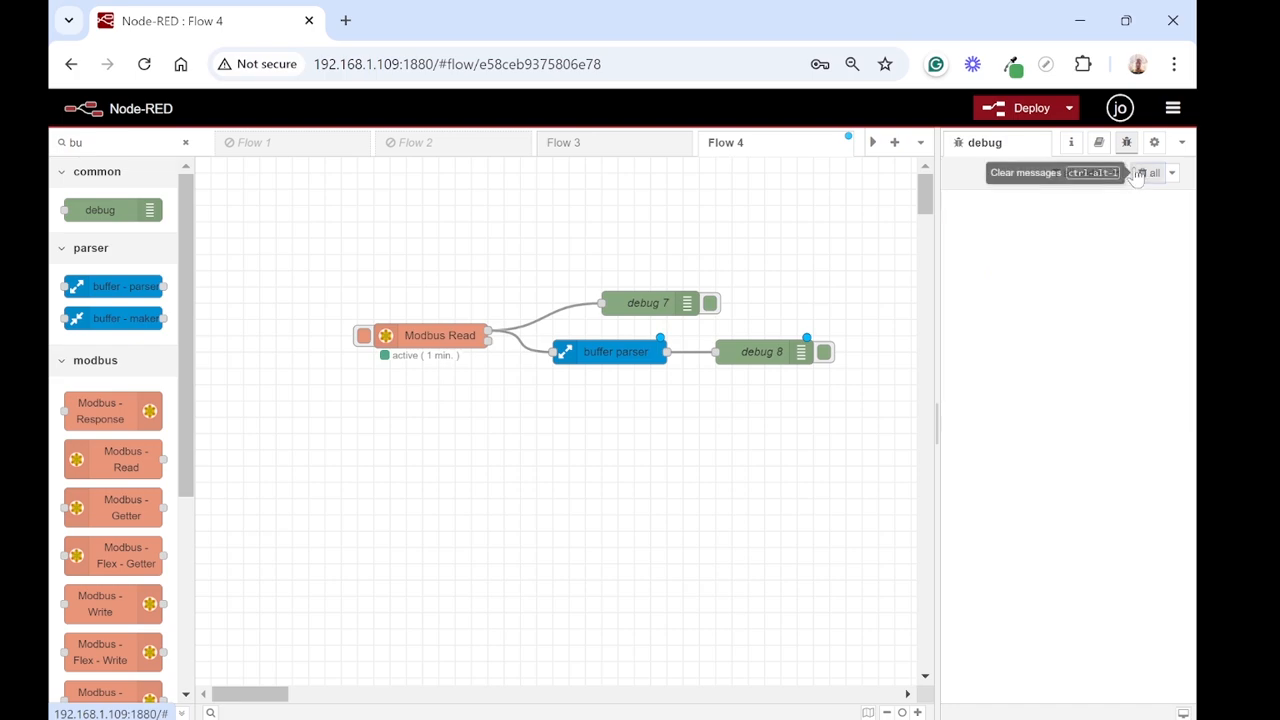
click(1022, 108)
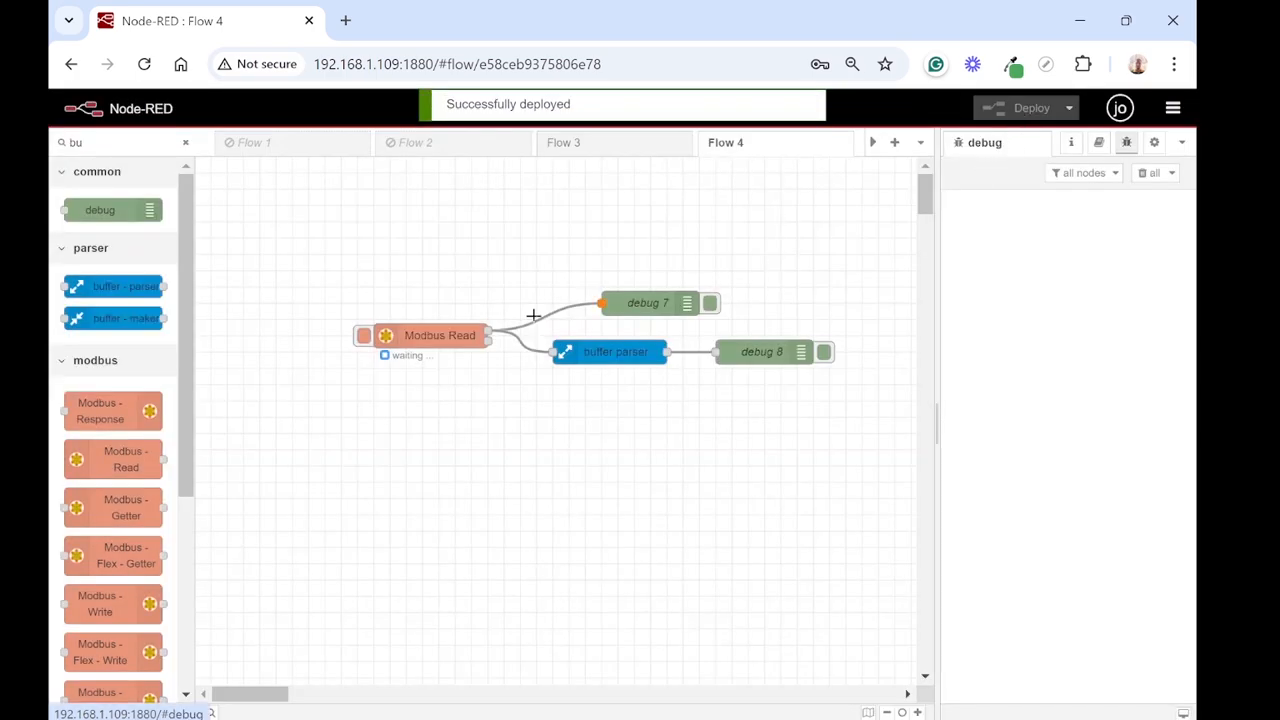
Step: Trigger a Modbus read and compare the parsed item1 value with the serial number noted in Notepad
click(361, 340)
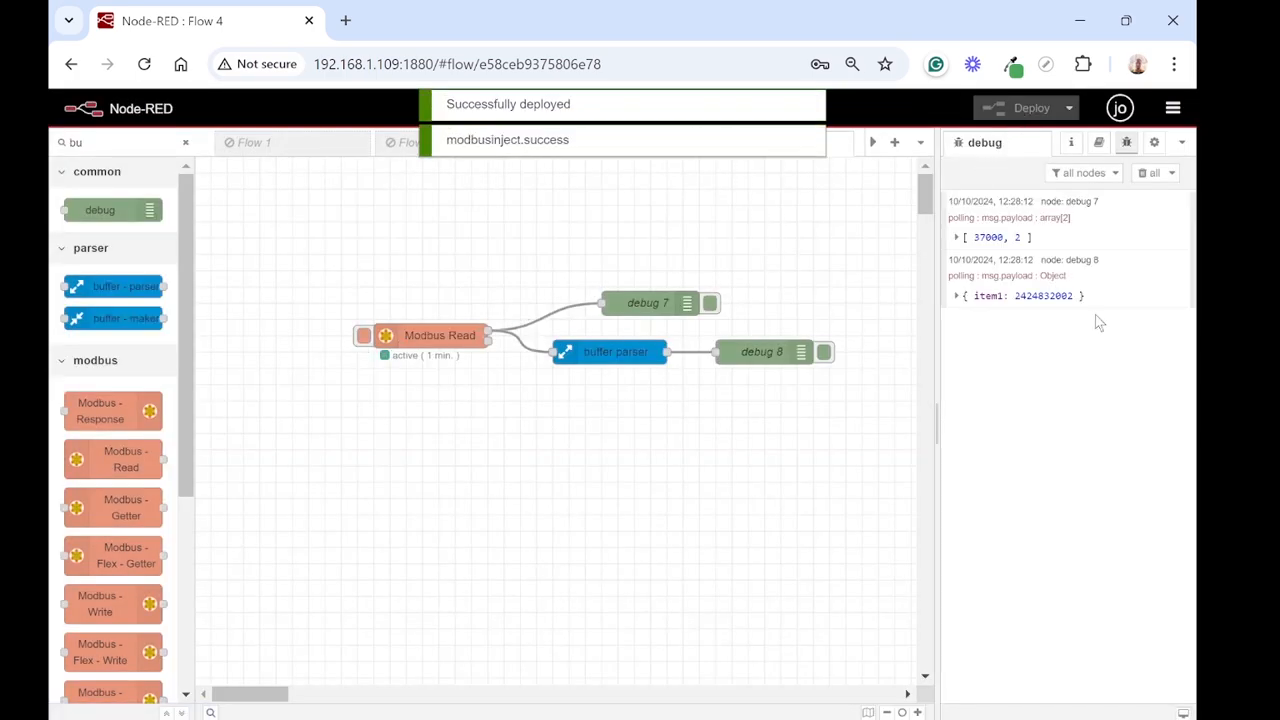
click(956, 297)
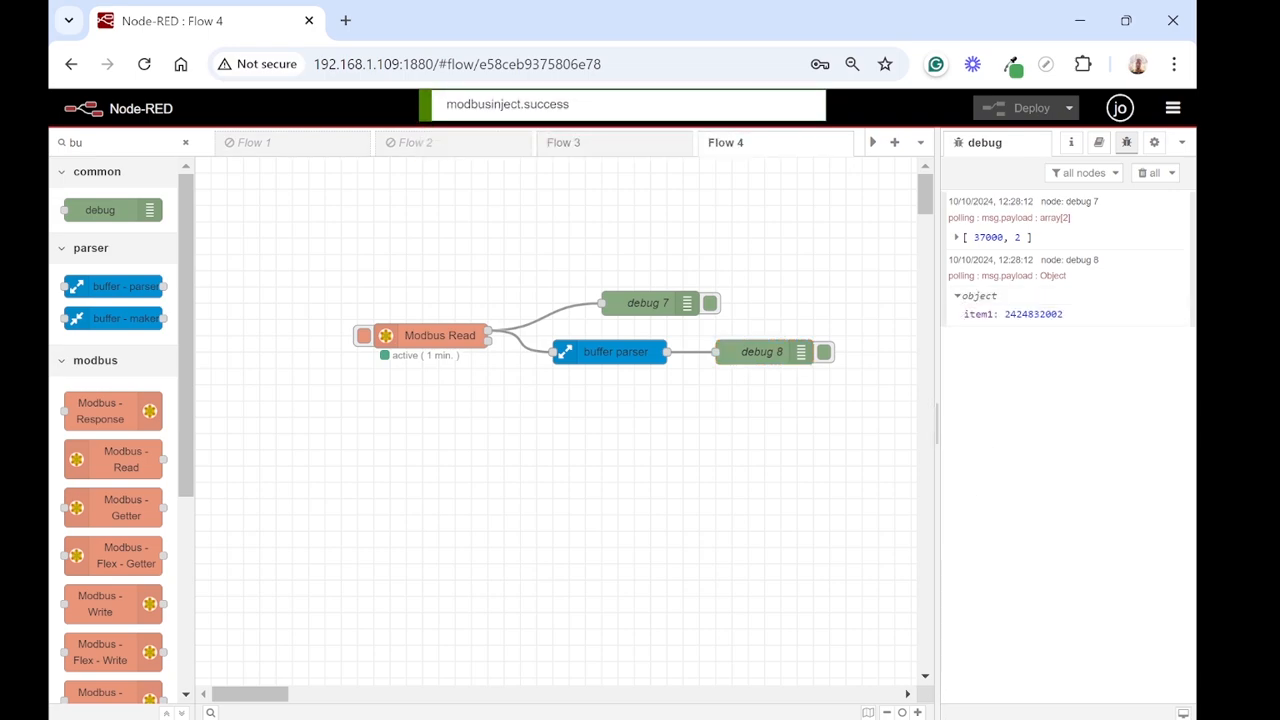
key(alt+Tab)
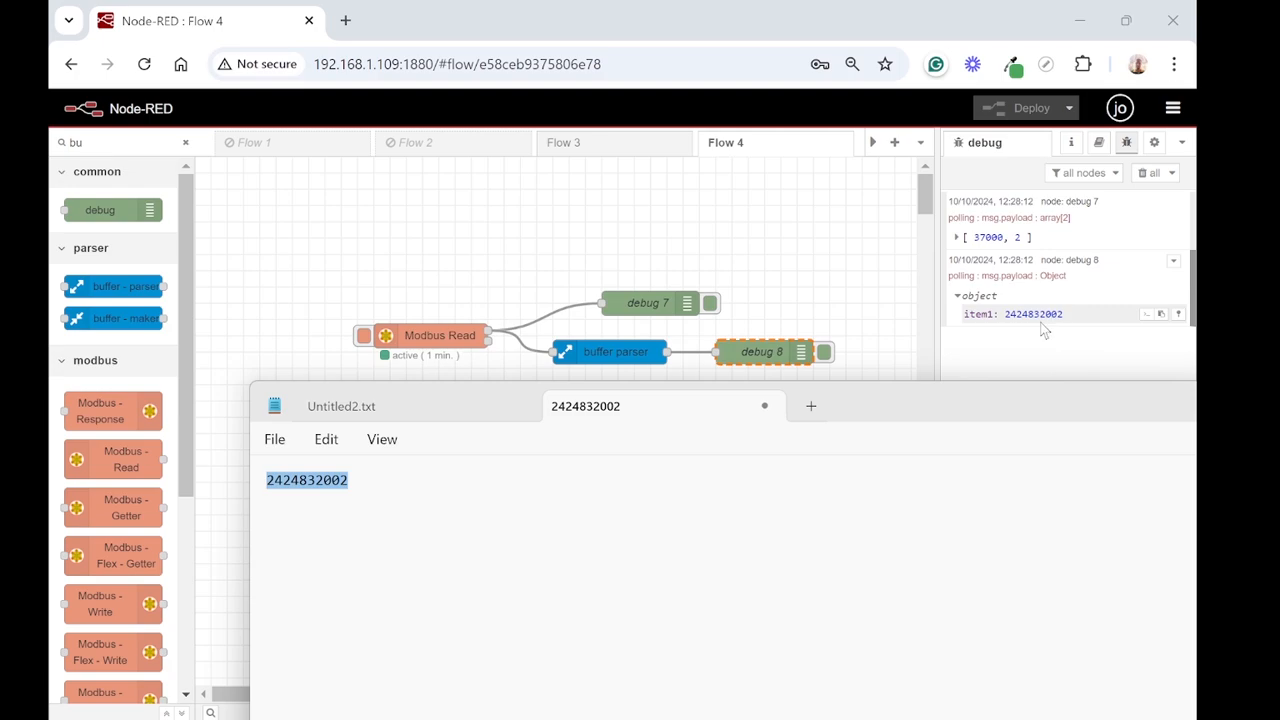
click(797, 281)
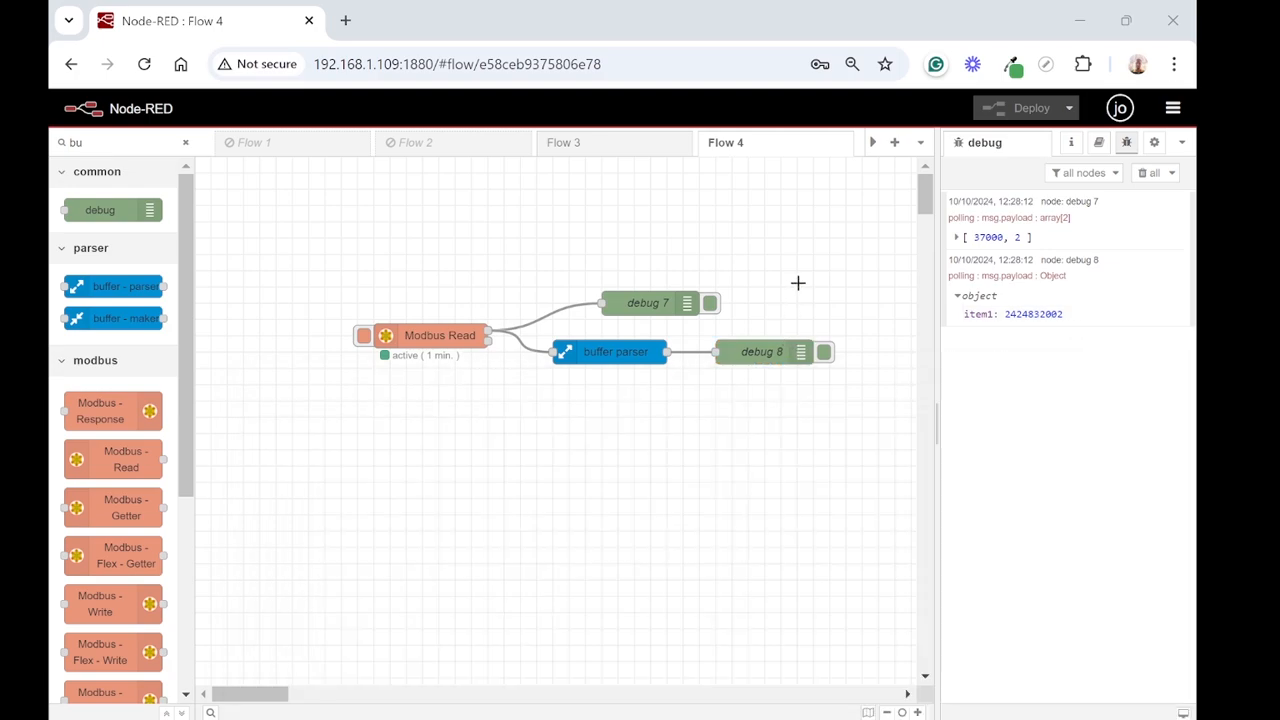